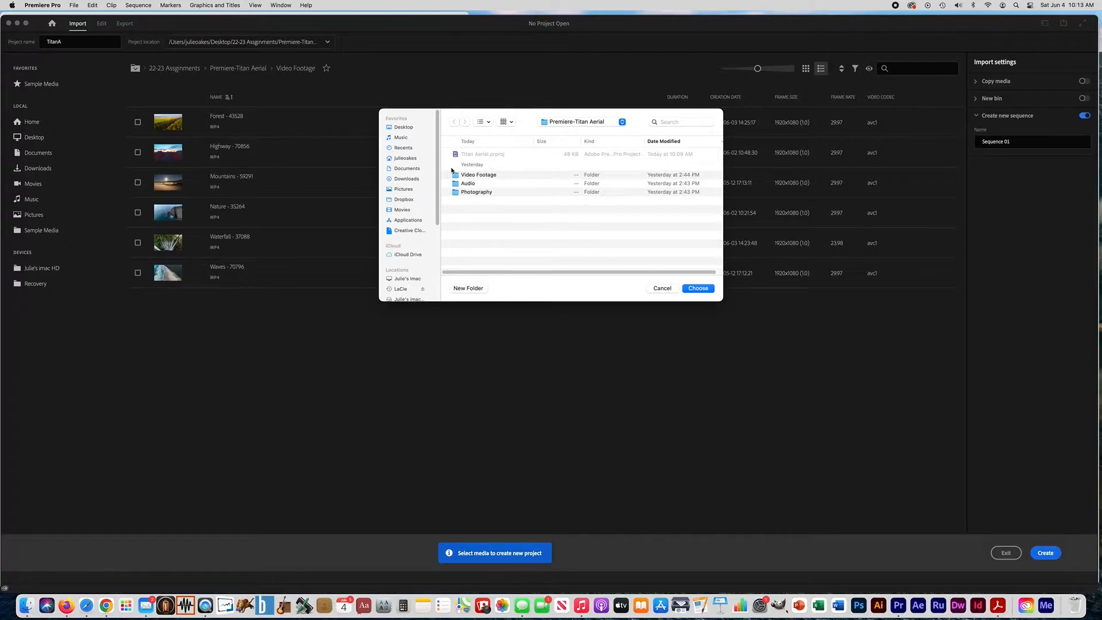
Choose the Premiere-Titan Aerial folder as the project location and create the TitanA project without importing any media
click(455, 175)
click(457, 183)
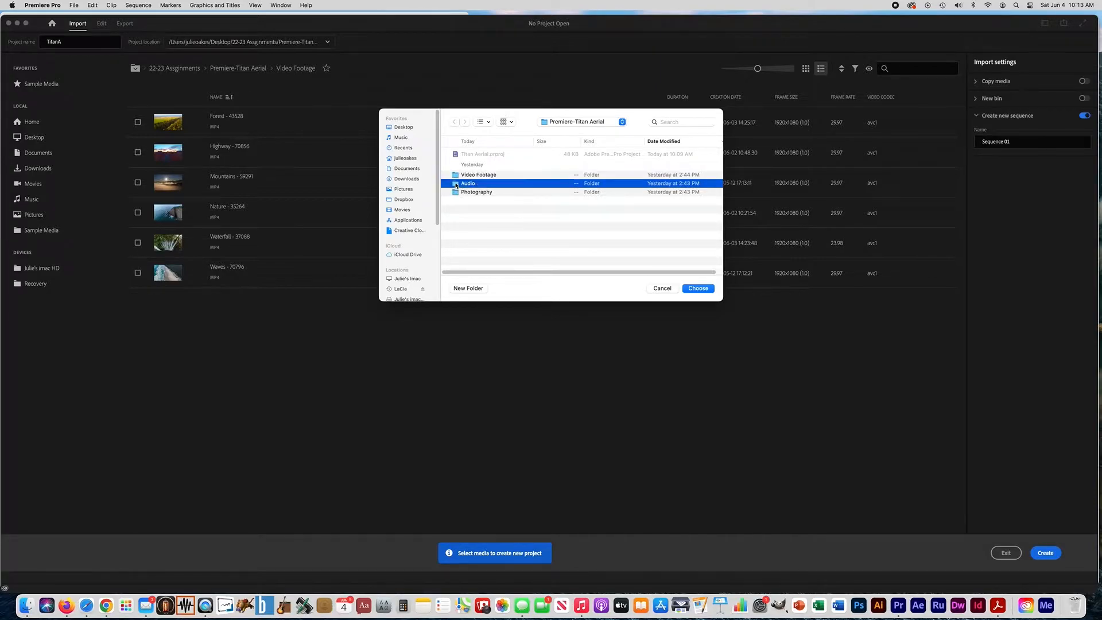
click(456, 193)
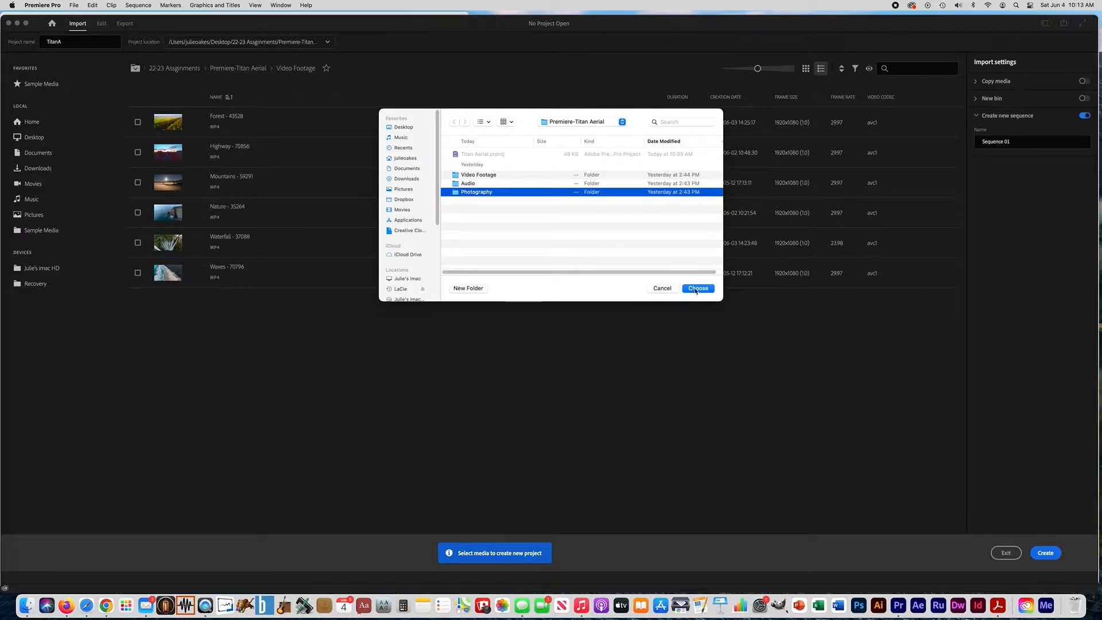
click(534, 229)
click(691, 290)
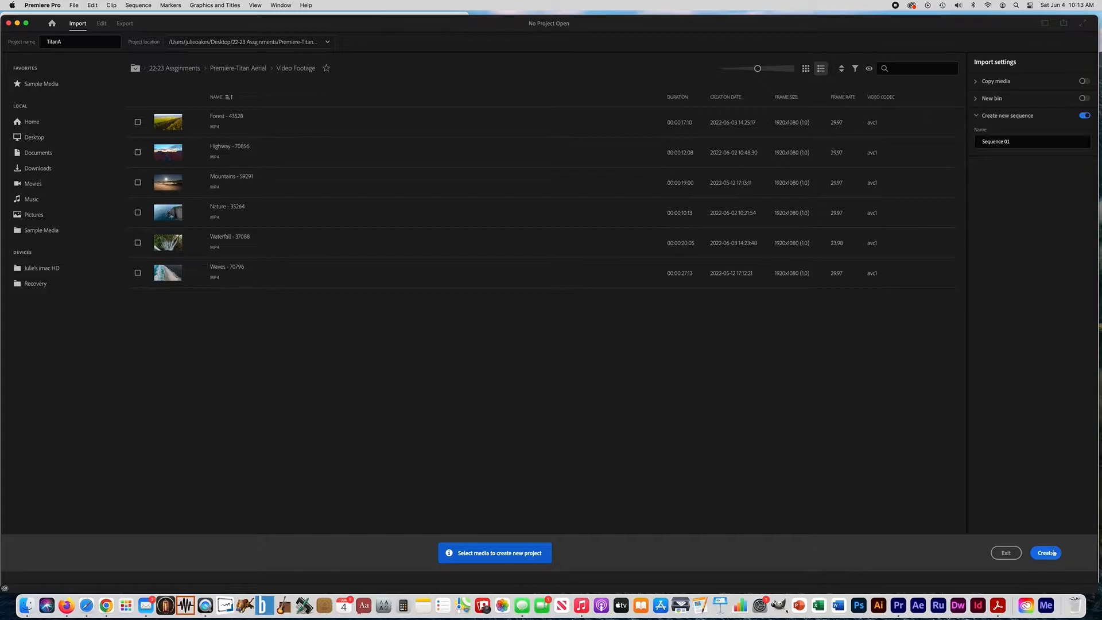
click(1051, 557)
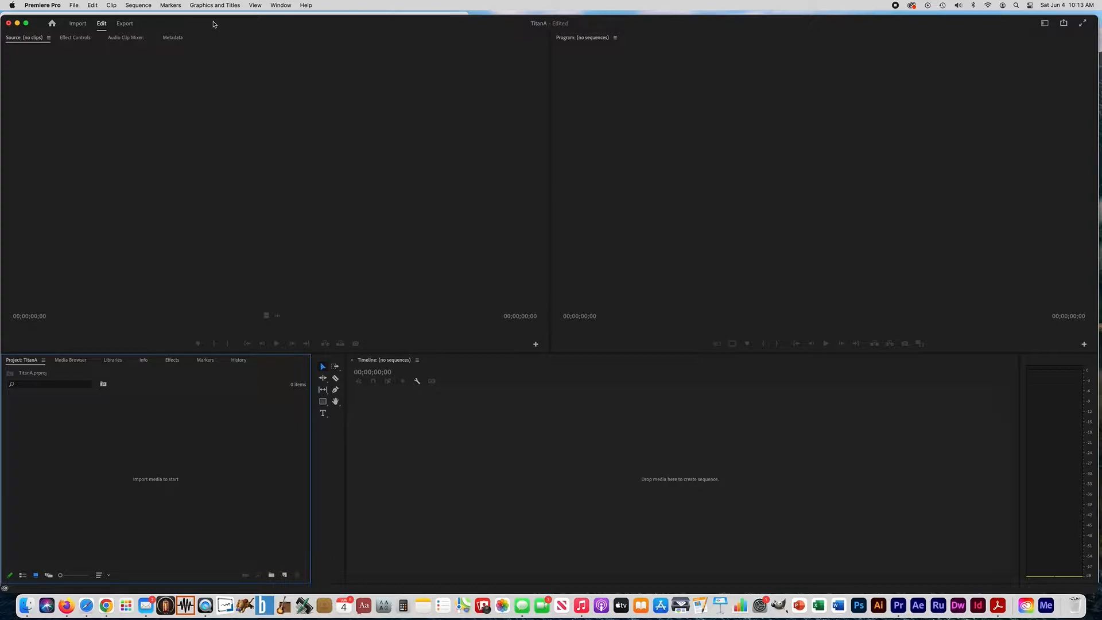
Reset the Production workspace to its saved layout, and close the empty Production panel
click(281, 6)
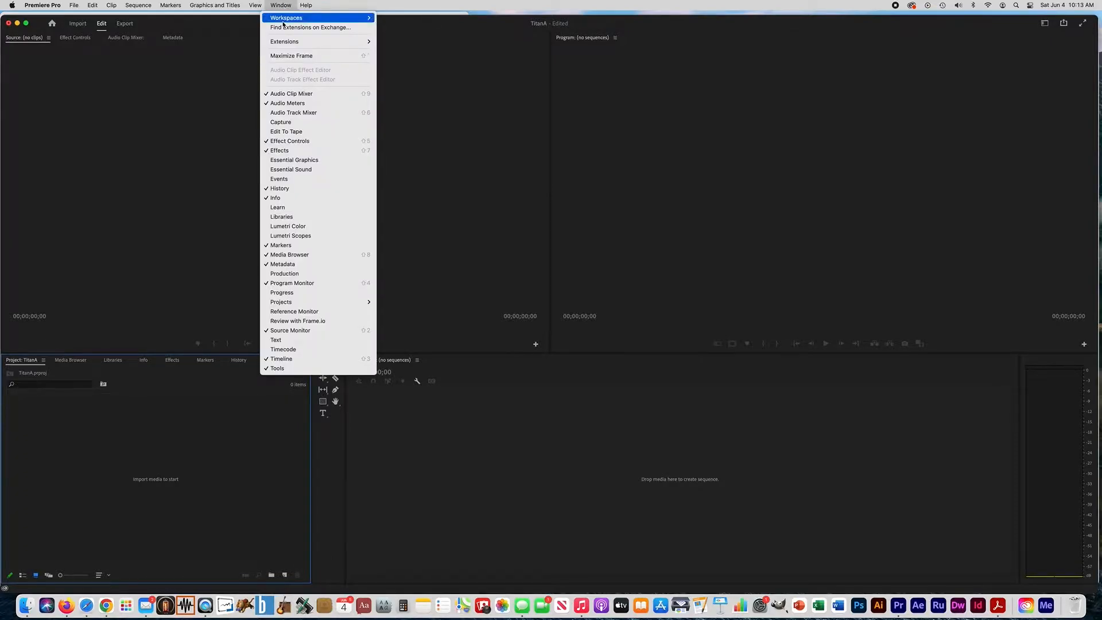
mouse_move(285, 18)
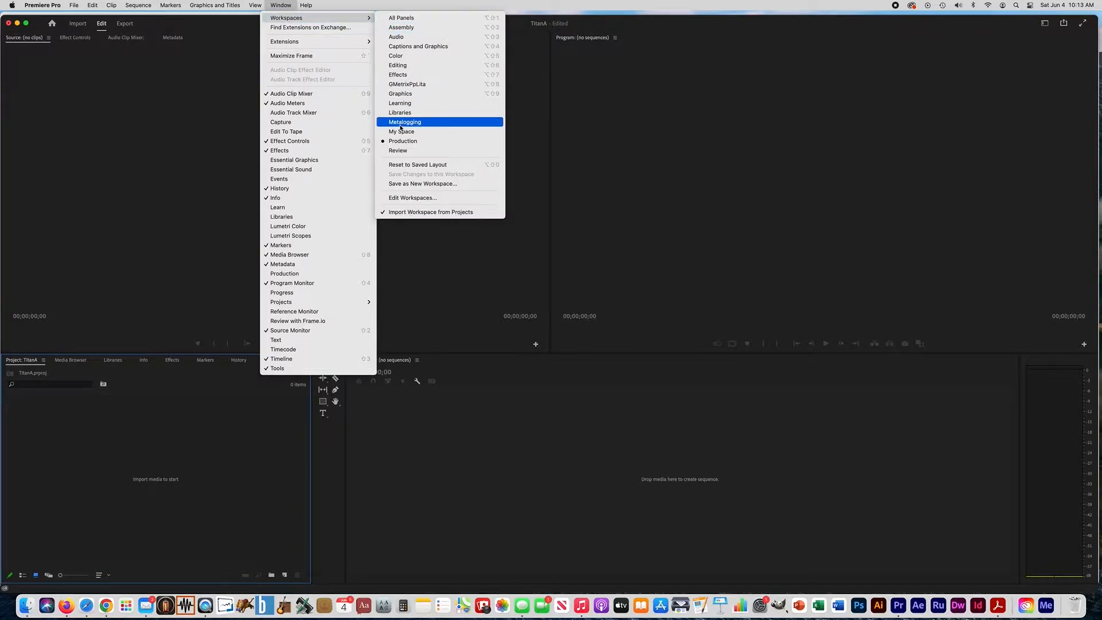
click(405, 165)
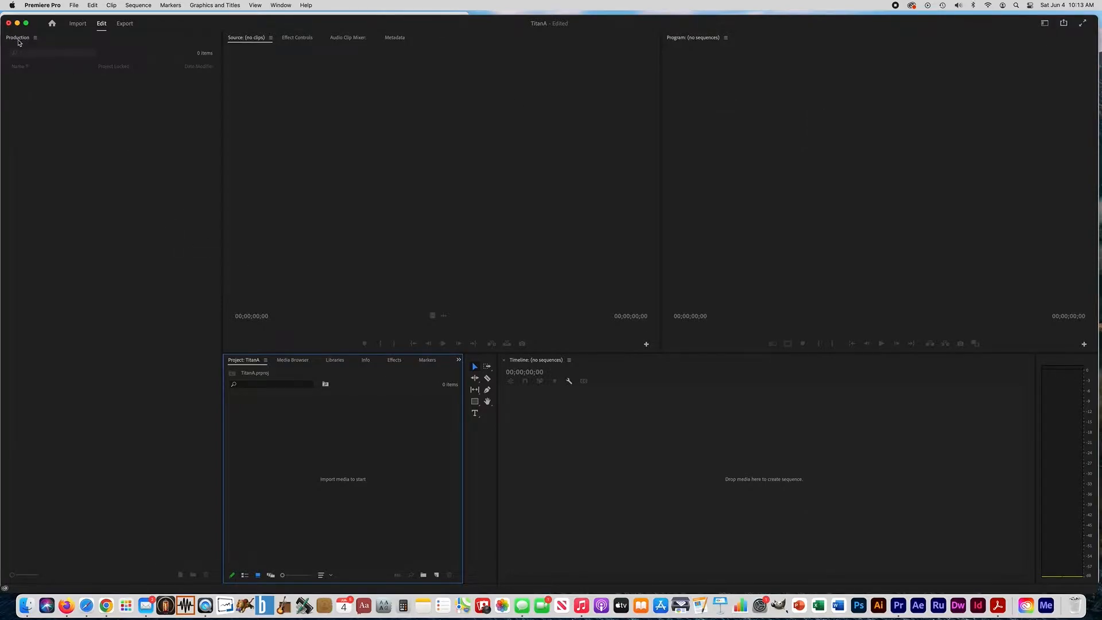
click(35, 39)
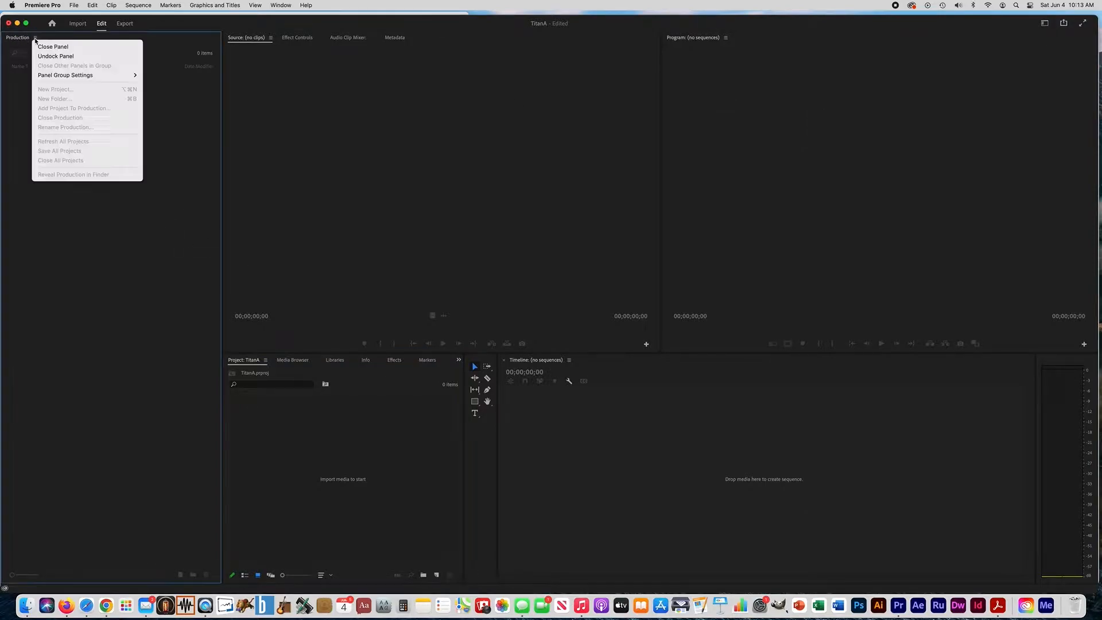
click(43, 48)
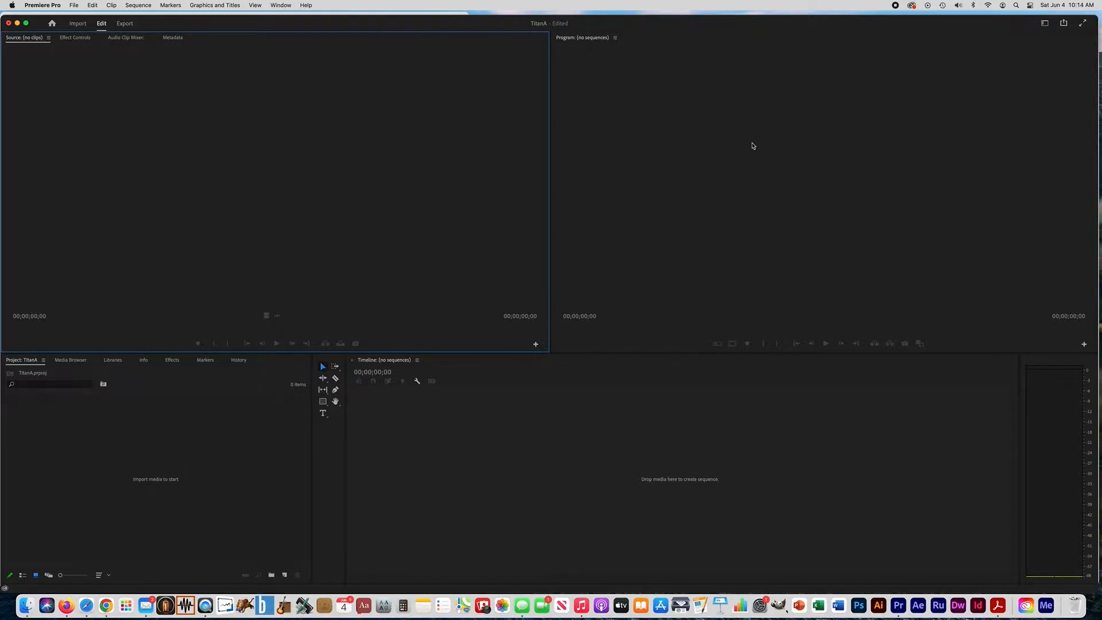
Look through the list of available workspaces without switching to another one
click(1043, 26)
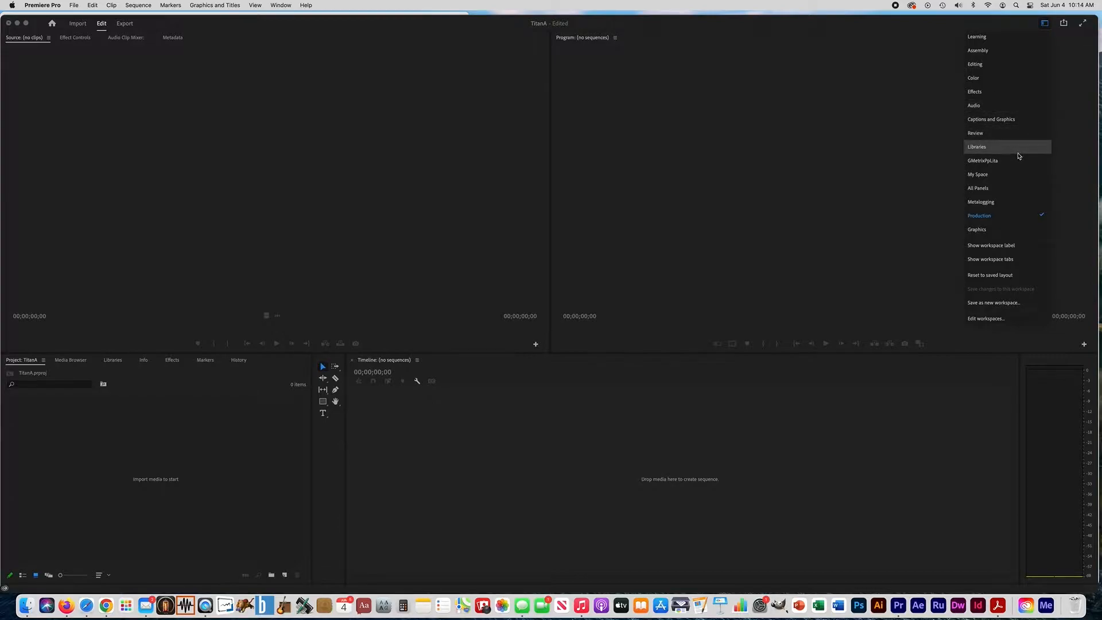
click(941, 25)
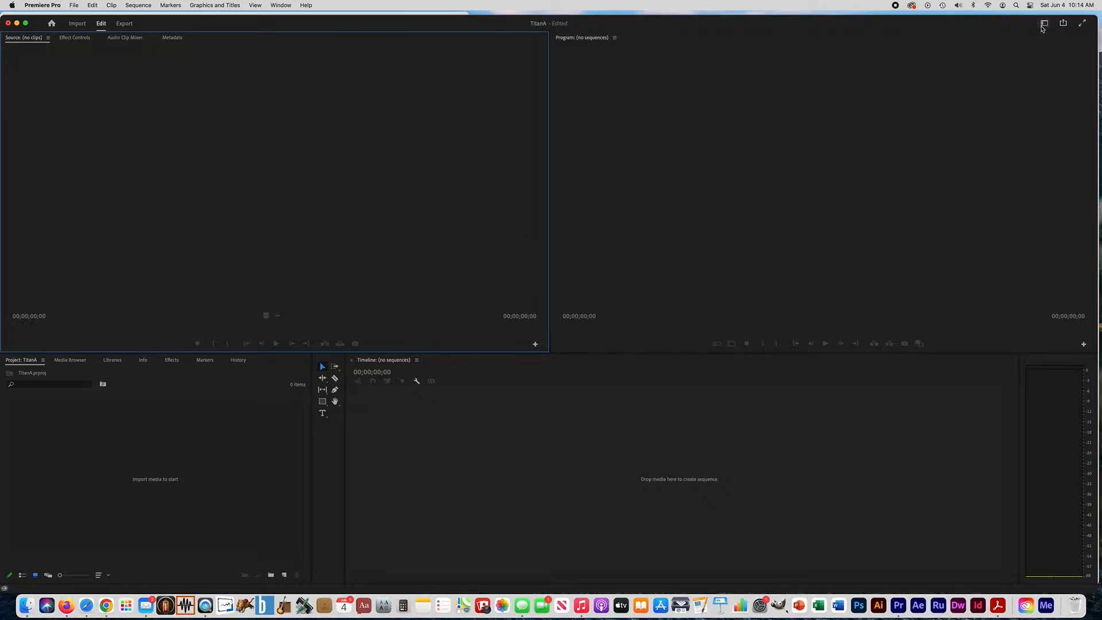
click(1046, 26)
click(979, 22)
Import the Video Footage folder from Premiere-Titan Aerial into the project as a bin
click(171, 503)
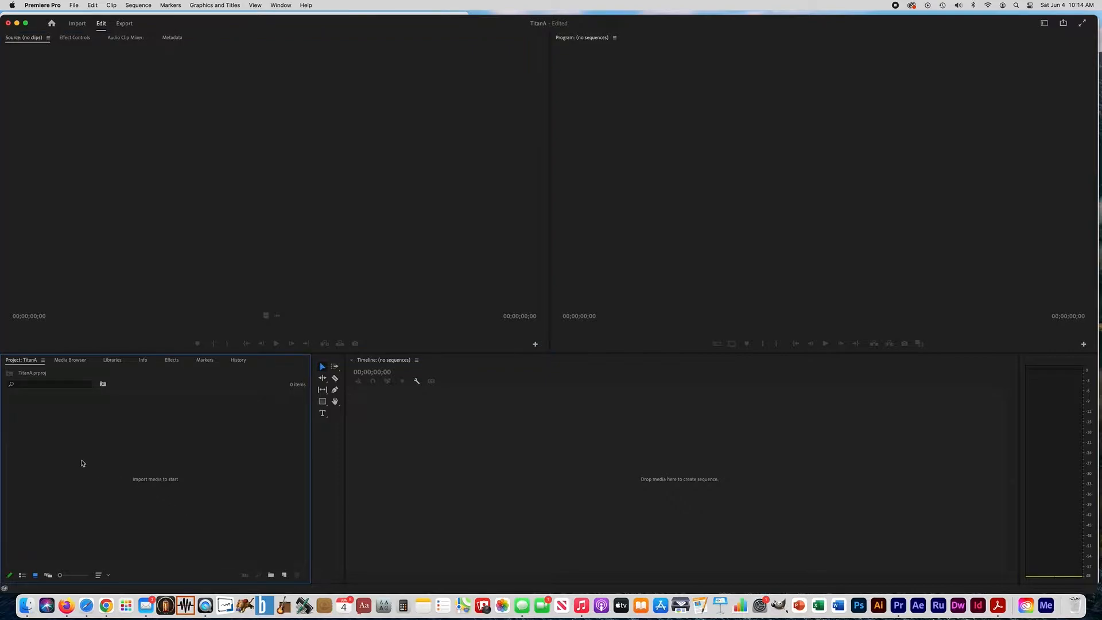
double_click(144, 483)
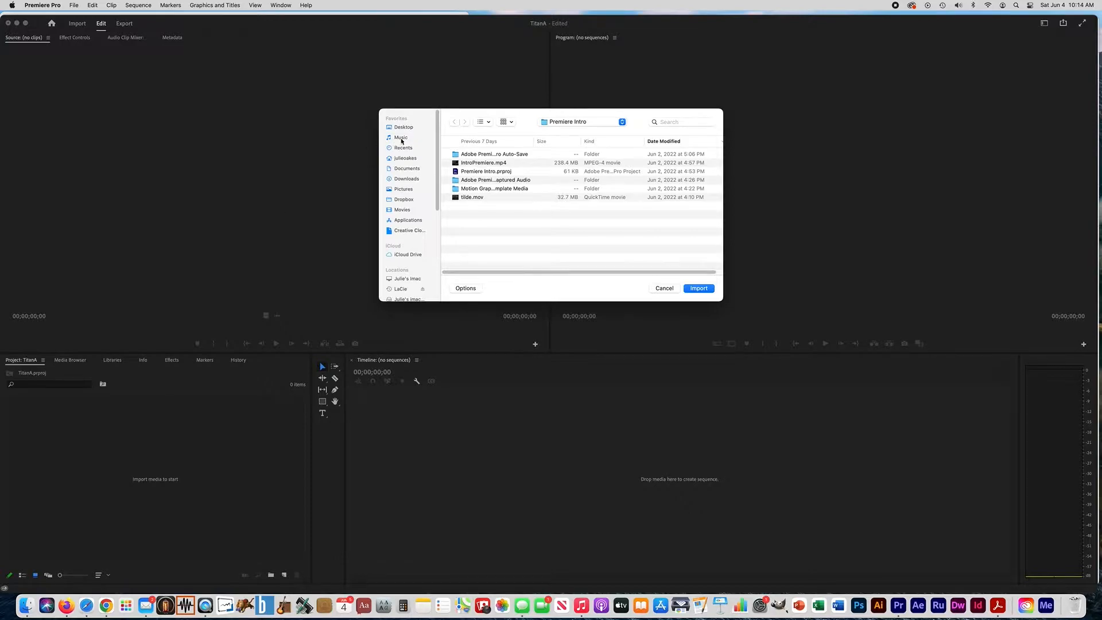
click(594, 124)
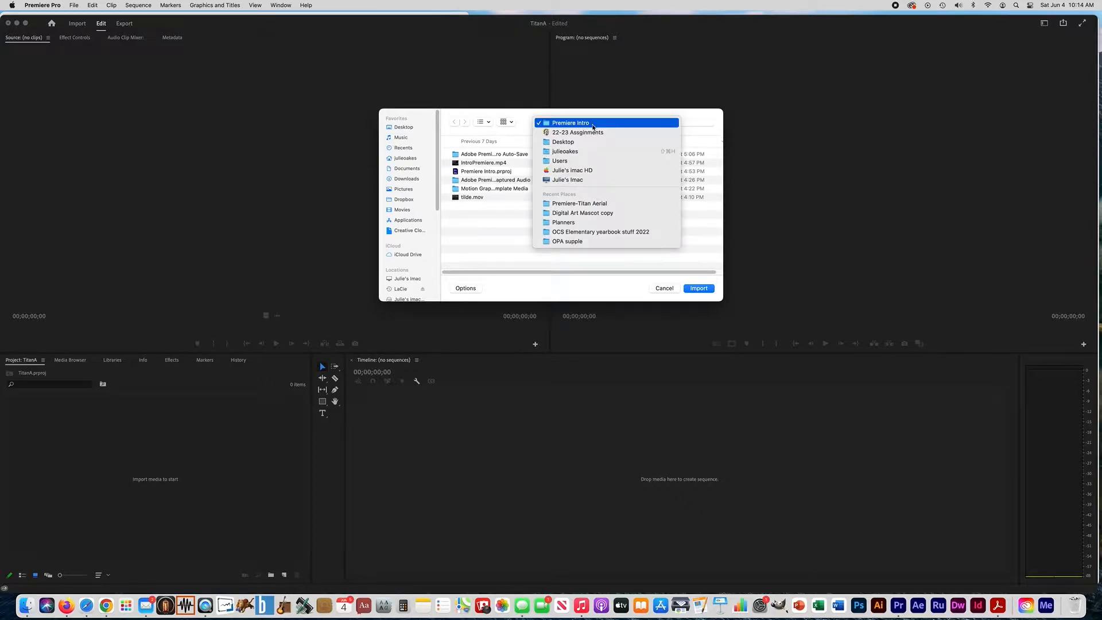
click(597, 204)
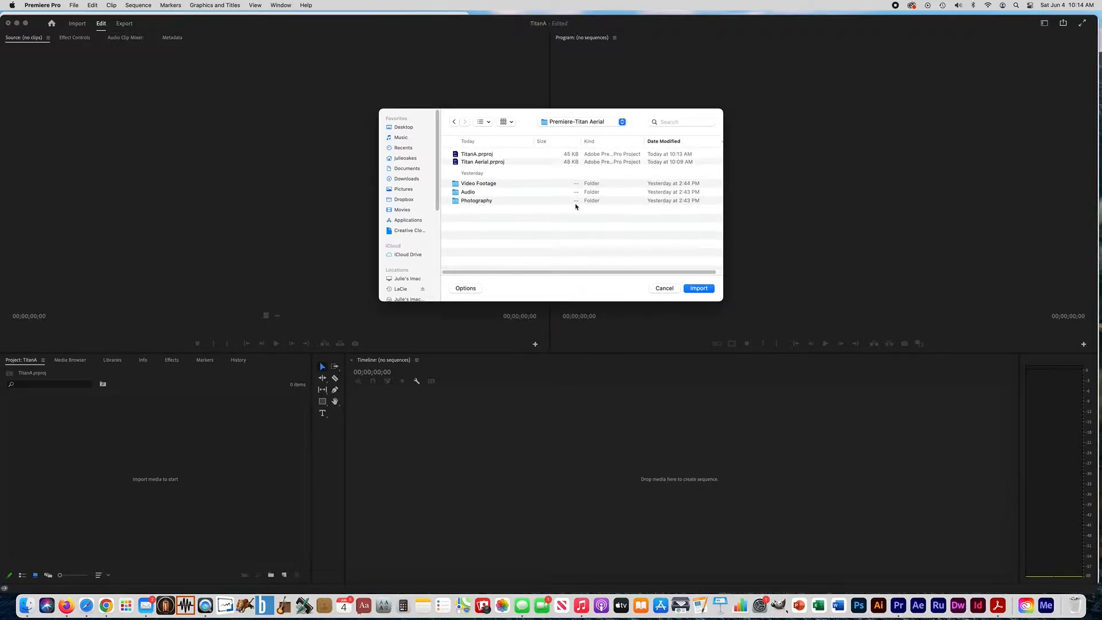
click(476, 184)
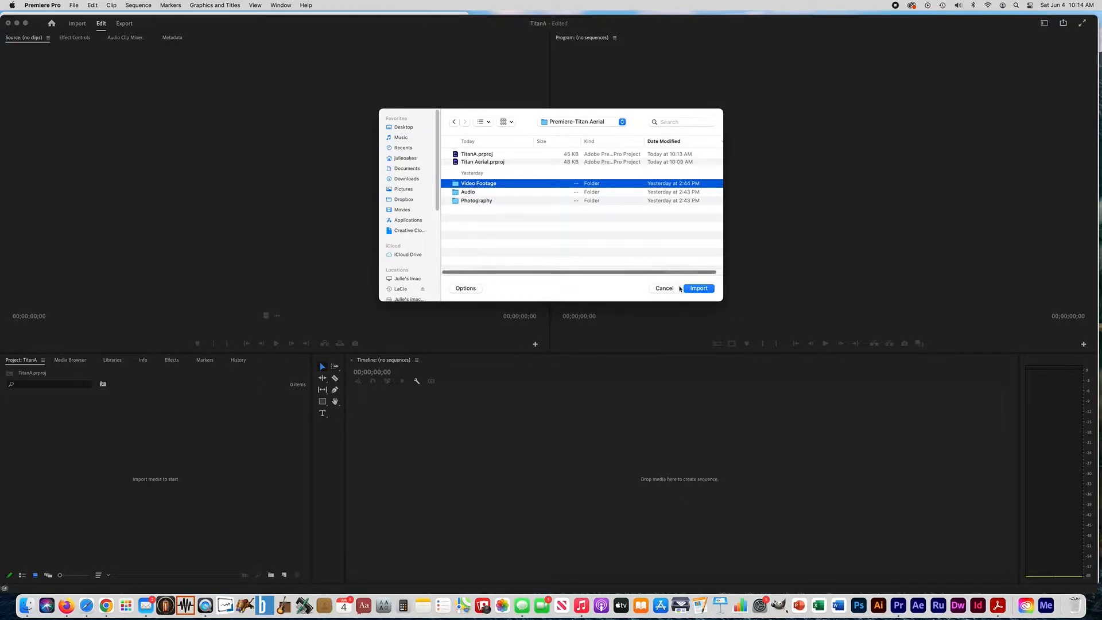
click(699, 289)
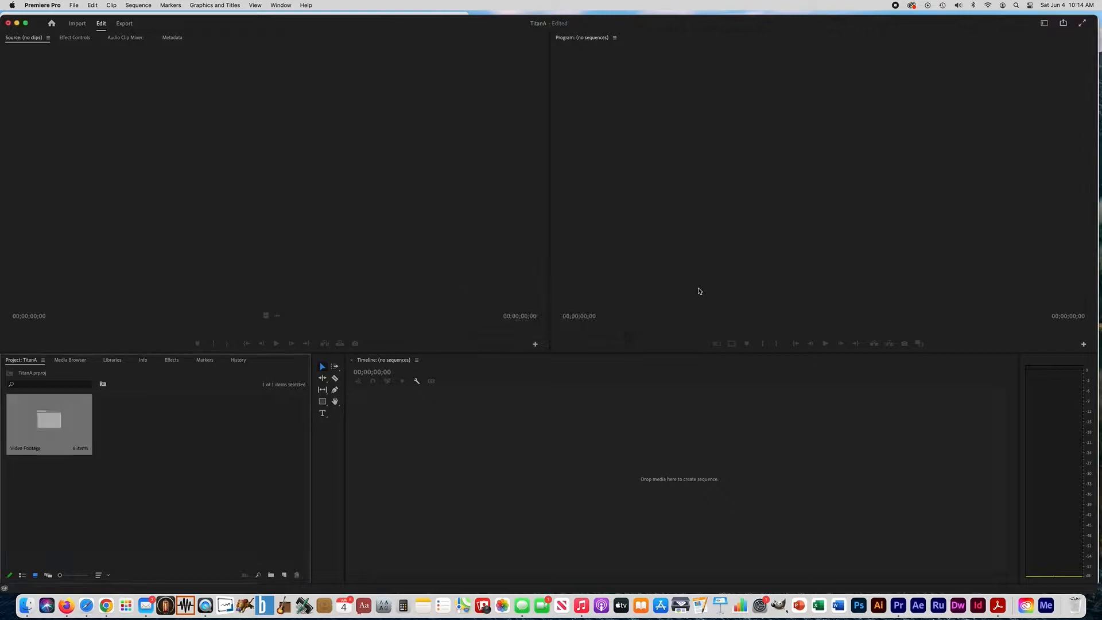
Import the whip-110235.mp3 file from the Audio folder of Premiere-Titan Aerial into the project
click(137, 435)
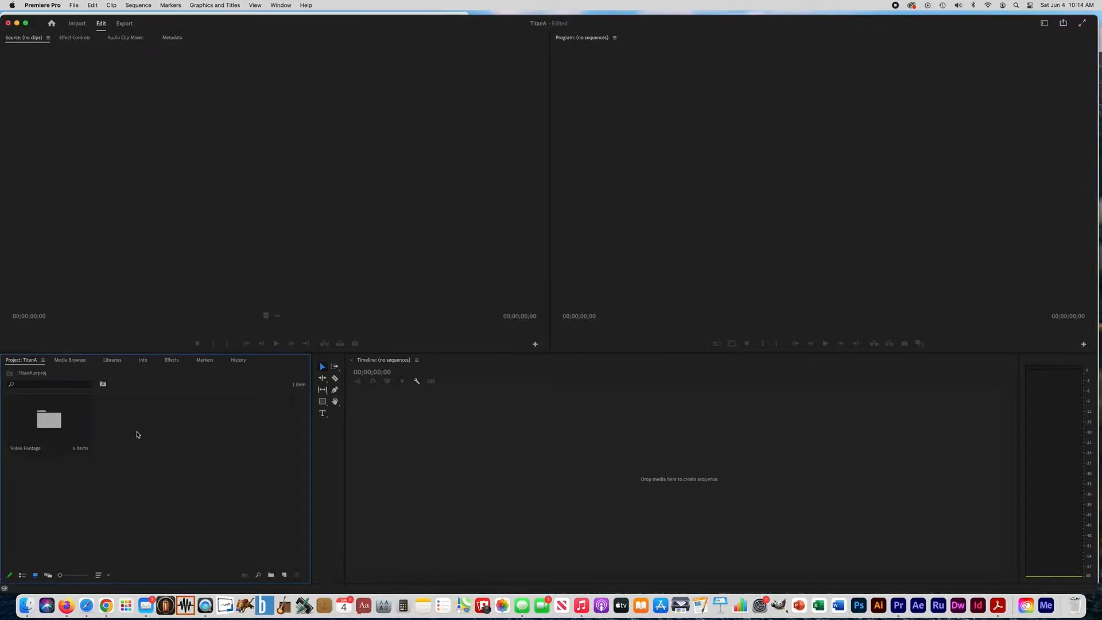
double_click(137, 435)
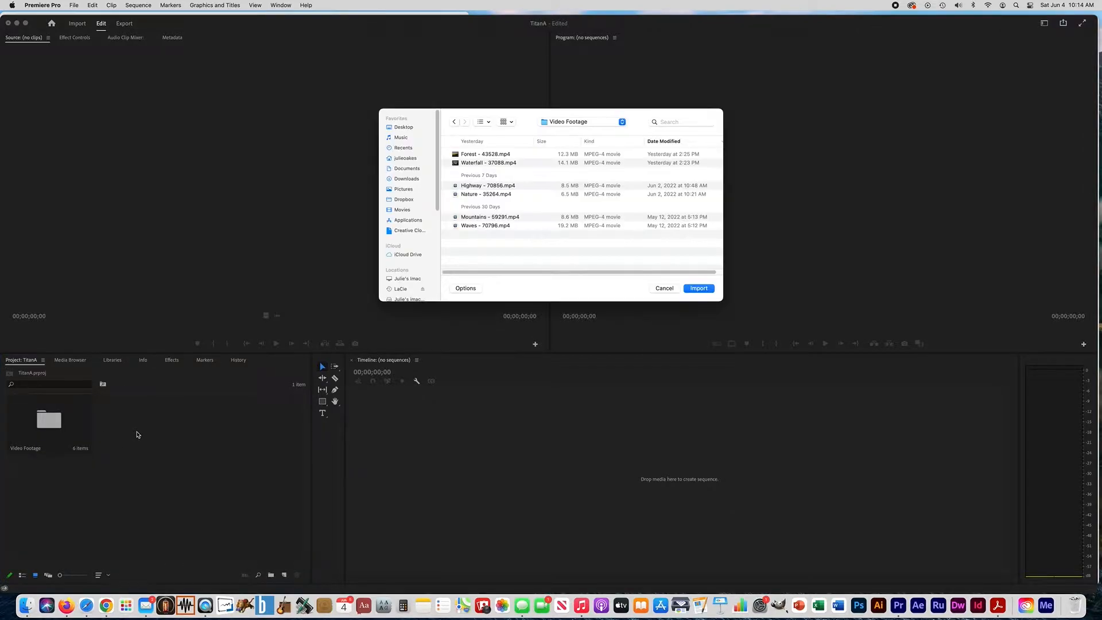
click(556, 123)
click(561, 131)
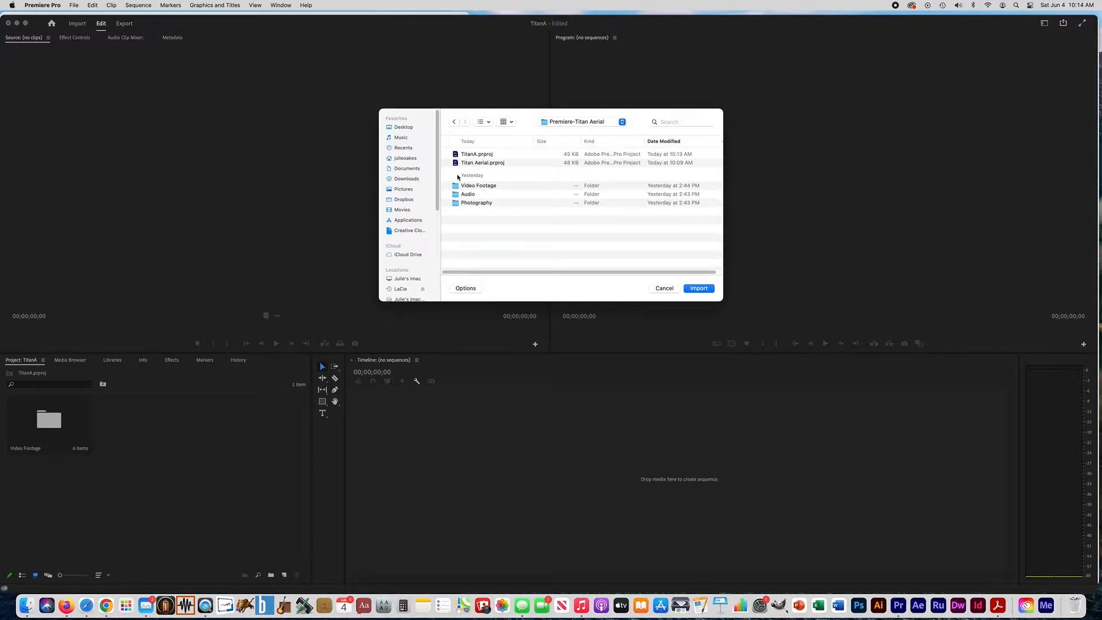
double_click(468, 195)
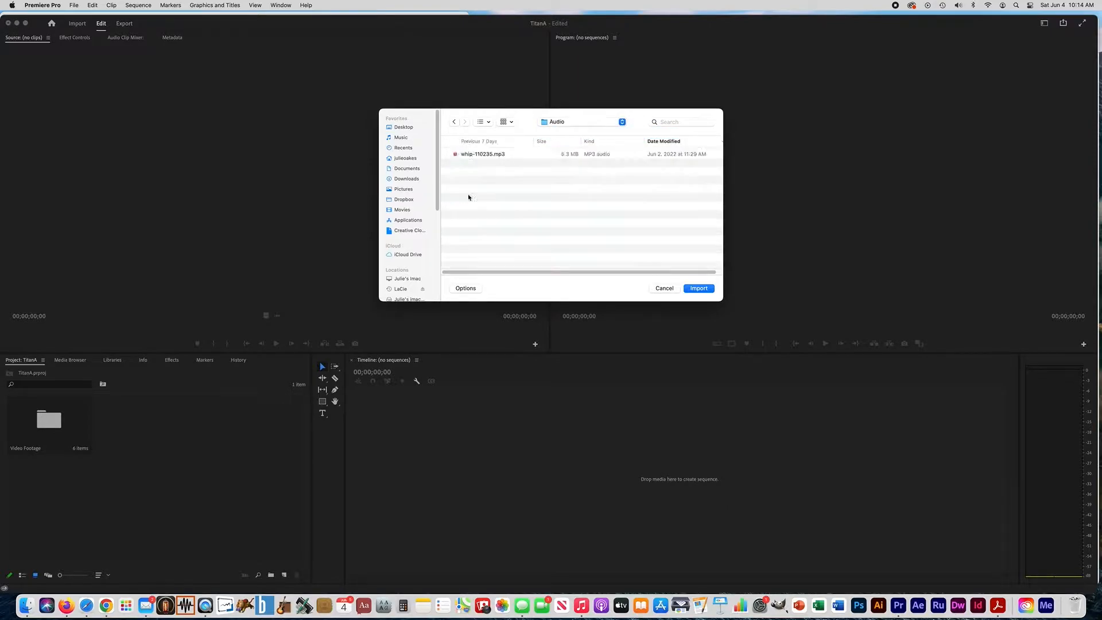
click(695, 290)
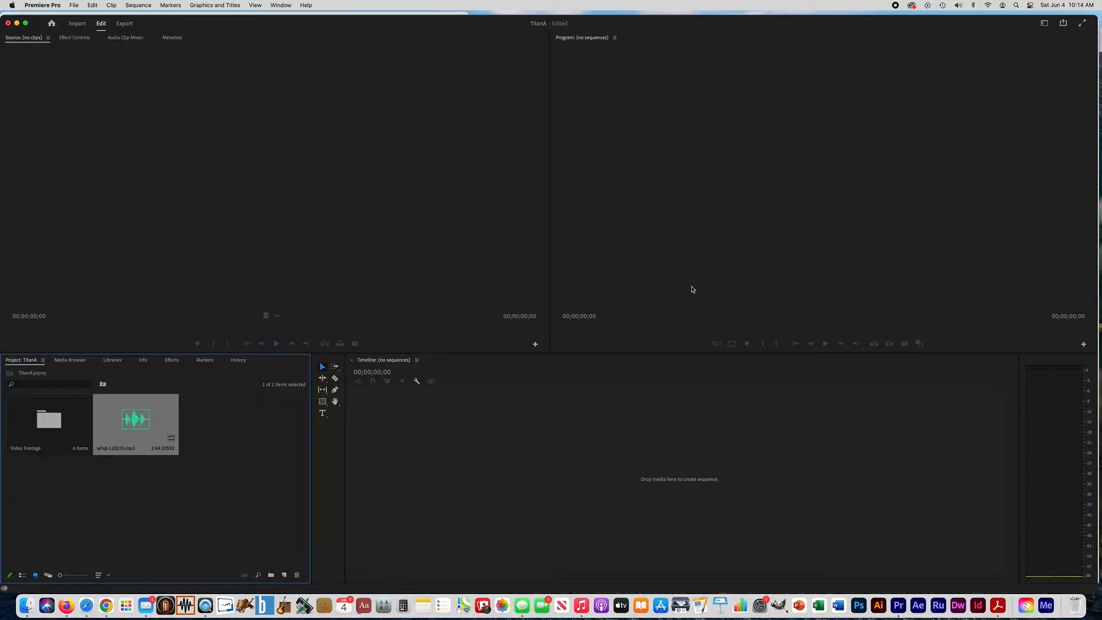
Import the Photography folder from Premiere-Titan Aerial into the project as a bin
click(233, 437)
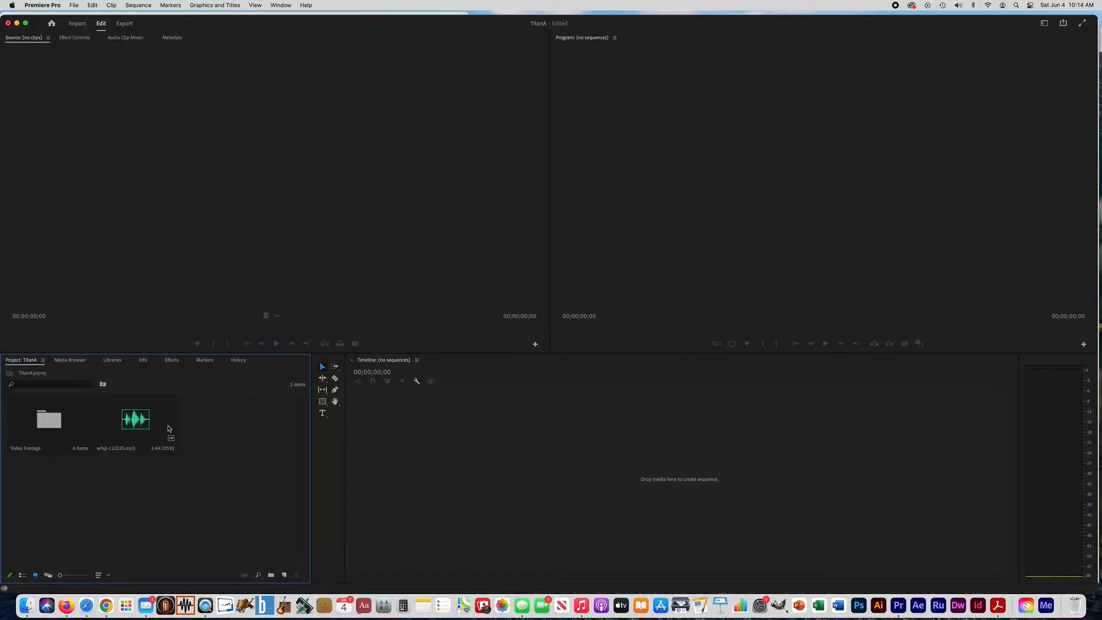
double_click(230, 448)
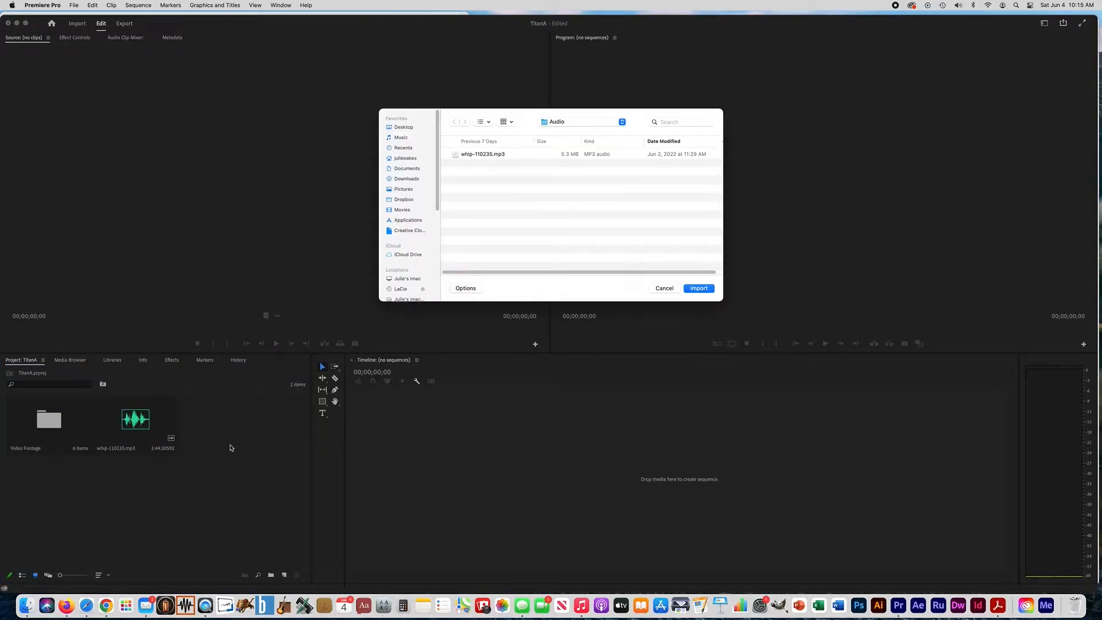
click(560, 124)
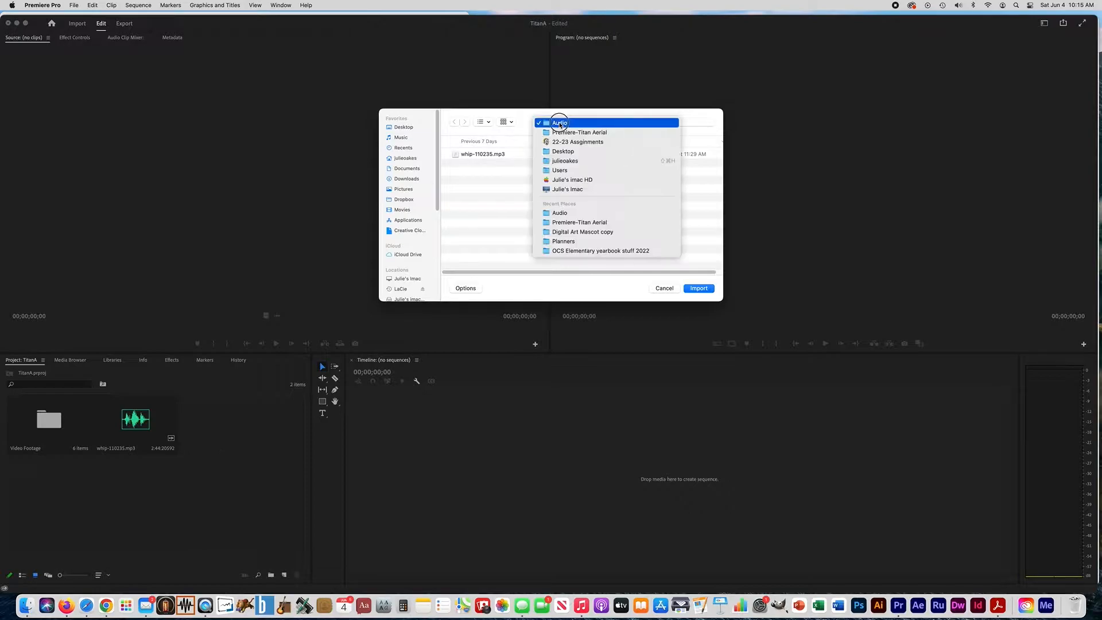
click(561, 133)
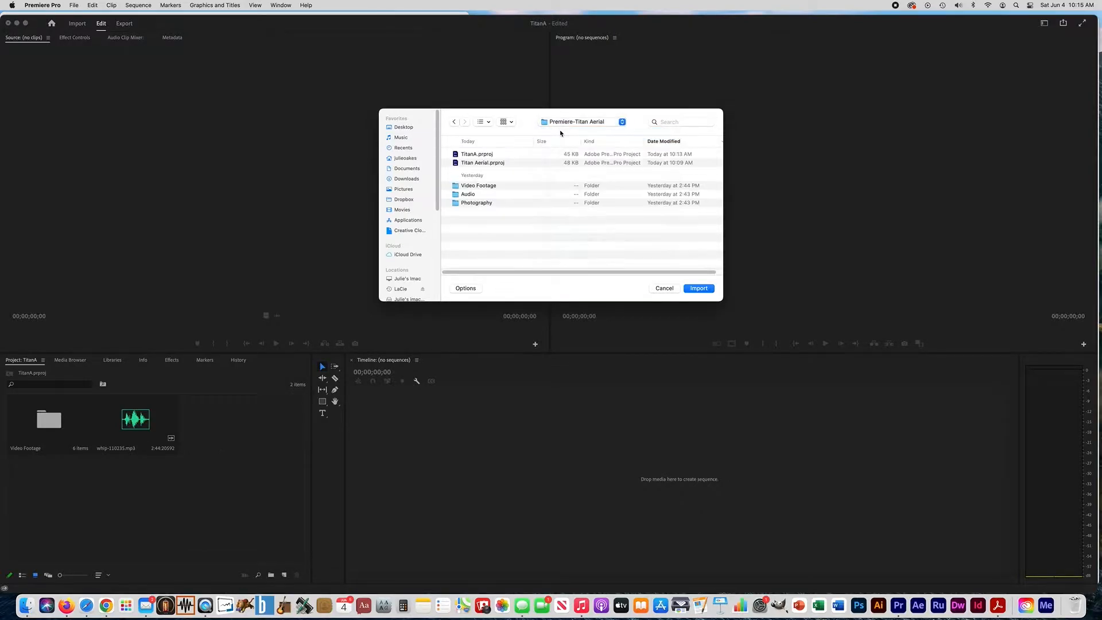
click(475, 204)
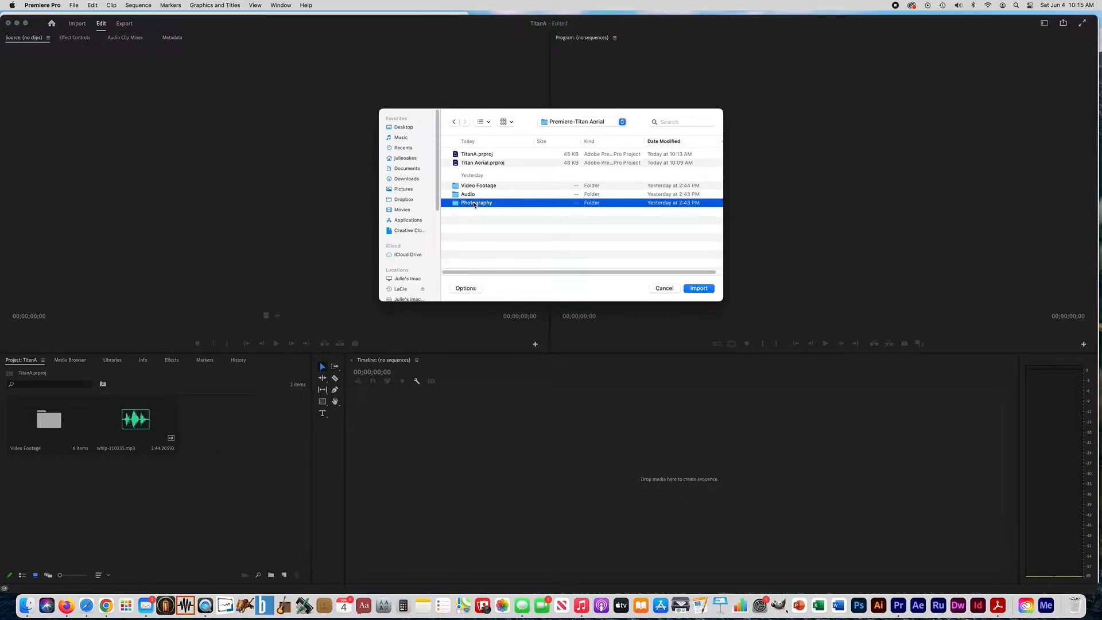
click(698, 289)
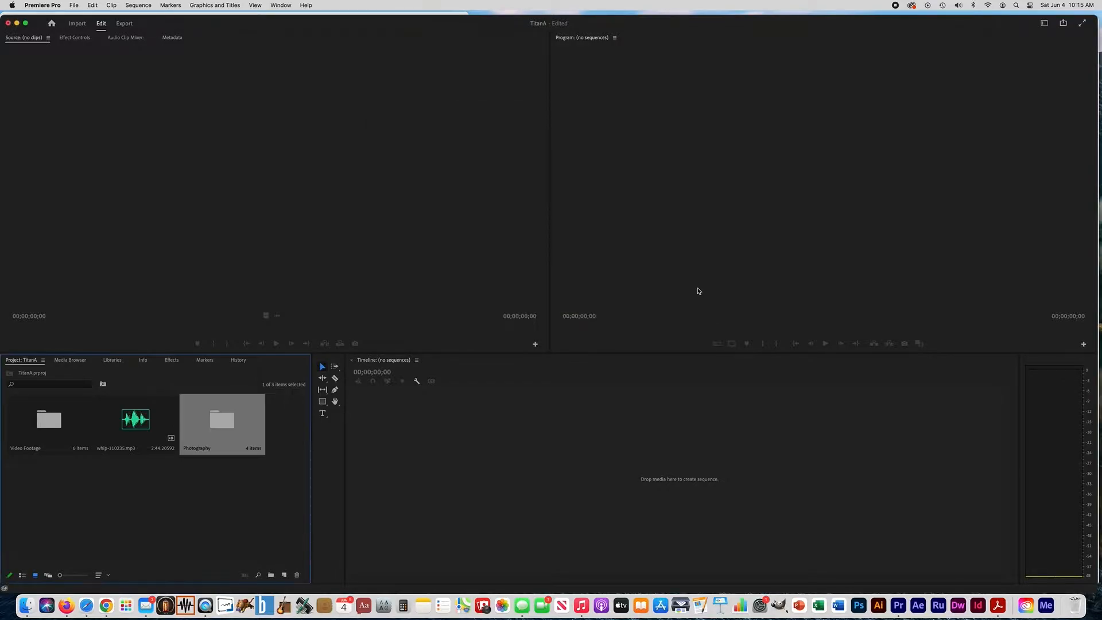
click(156, 503)
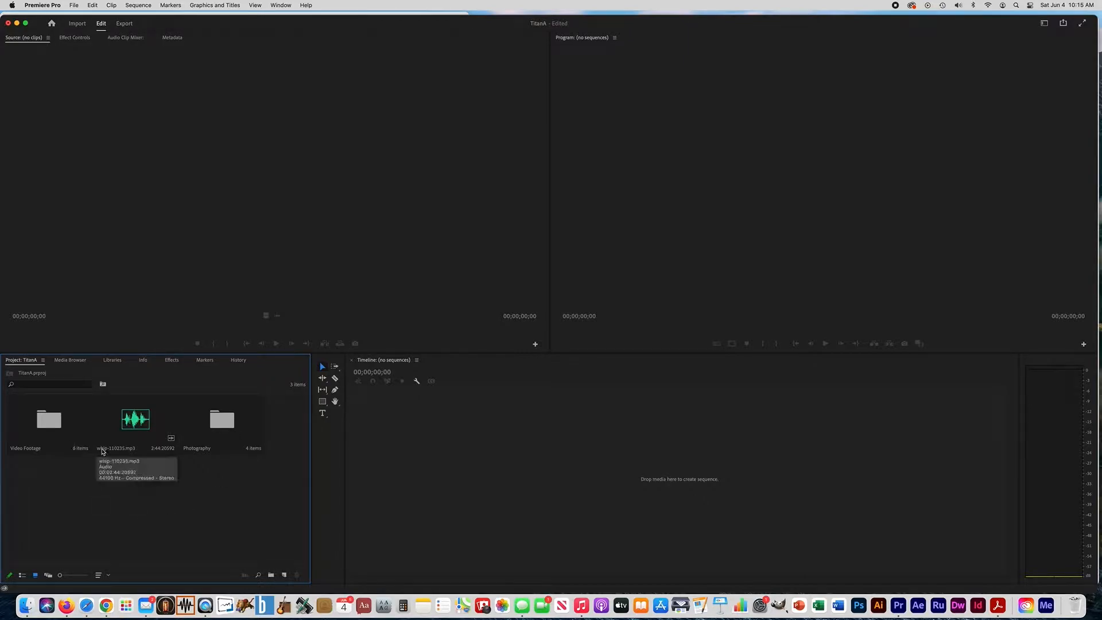
Open the Video Footage bin, load the Mountains clip in the Source Monitor and briefly play it
double_click(48, 425)
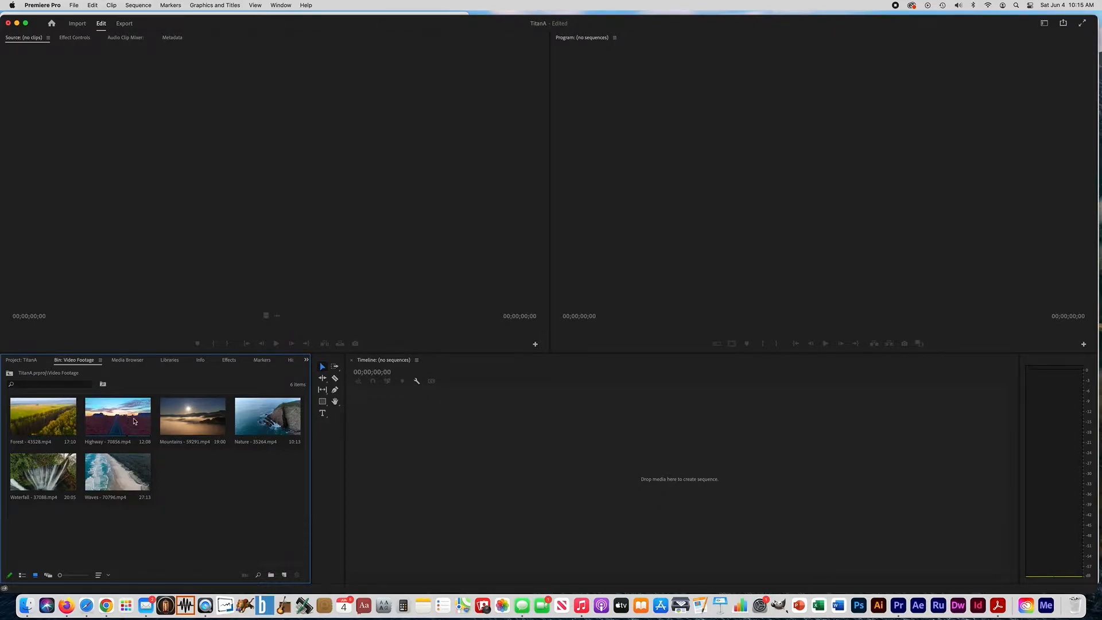
double_click(201, 419)
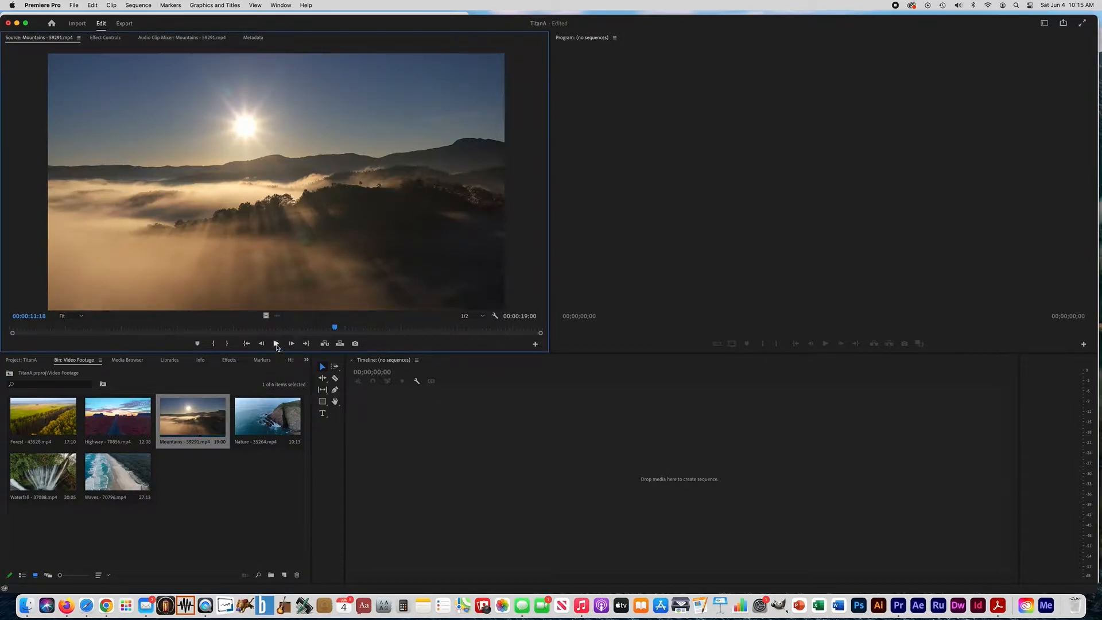
click(276, 345)
click(276, 345)
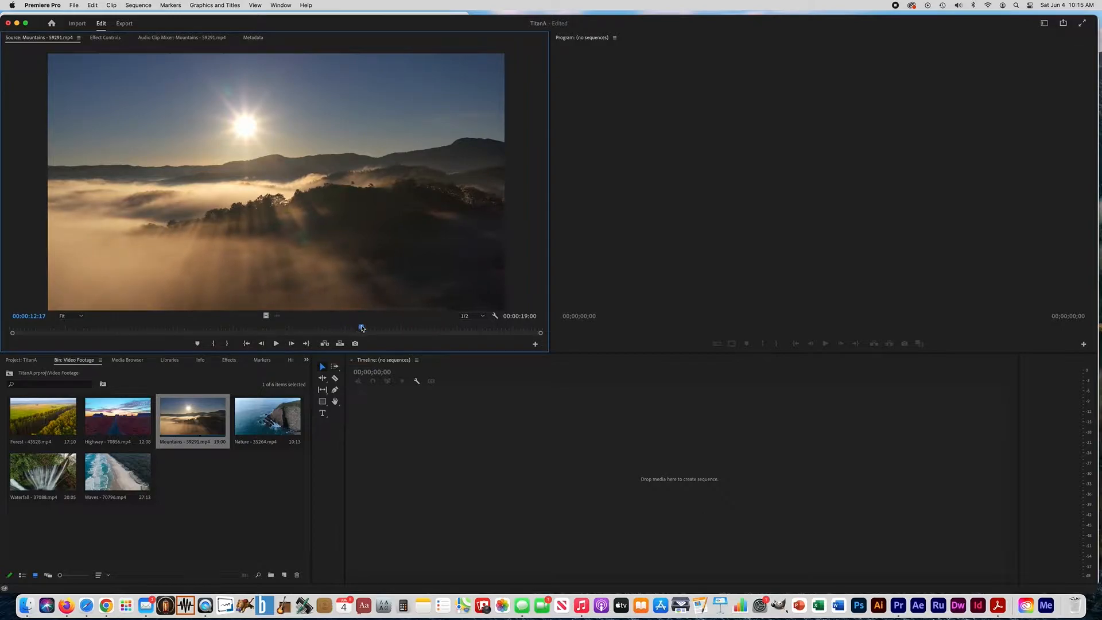
Play the Mountains clip from its start and mark In and Out points, from about 3 seconds in and lasting about 7 seconds 21 frames
drag(344, 327, 10, 335)
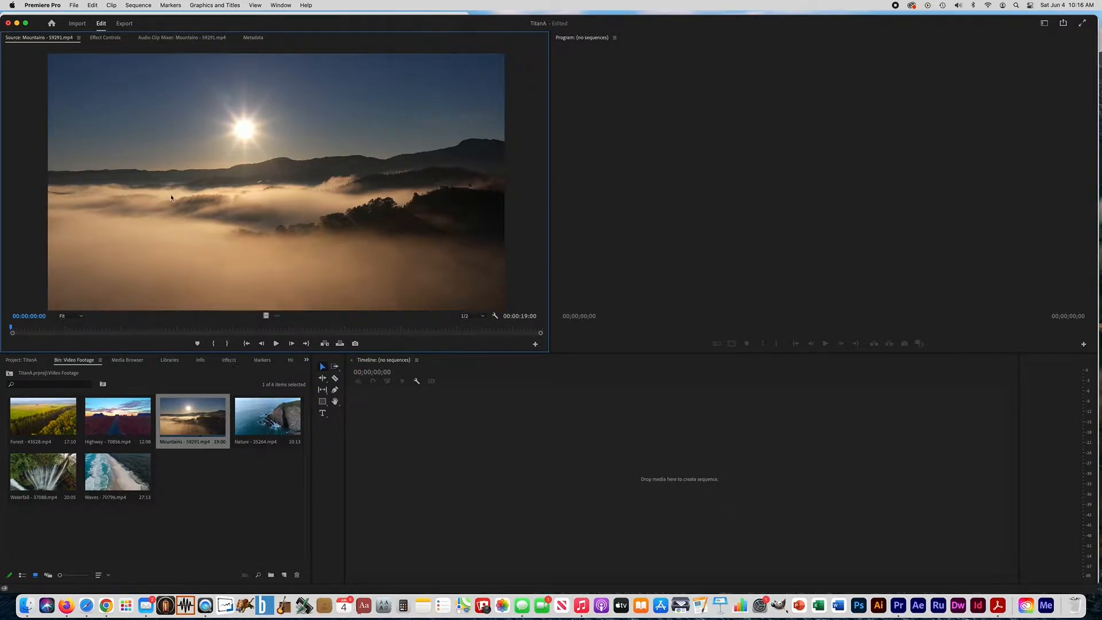
click(277, 343)
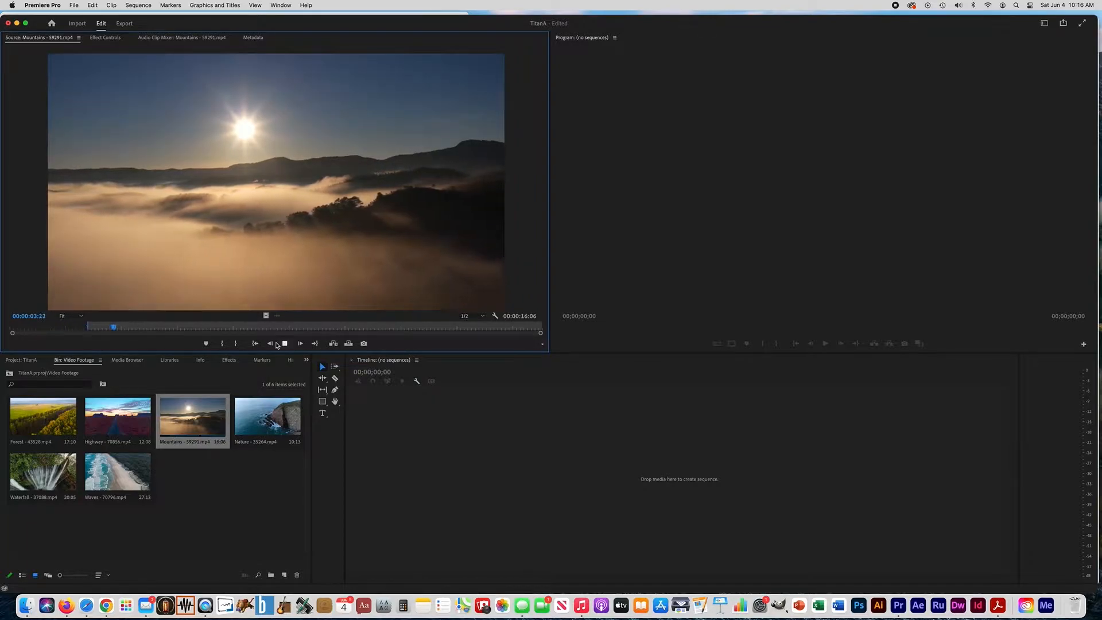
key(o)
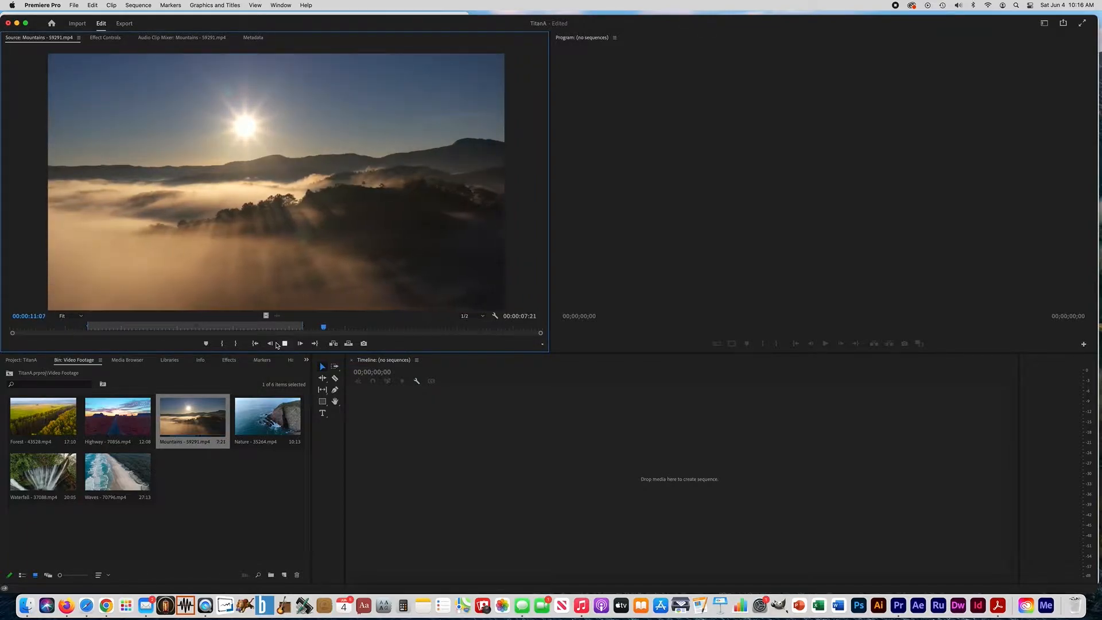
Stop the Mountains clip's playback and create a sequence from its marked segment in the Timeline
click(284, 343)
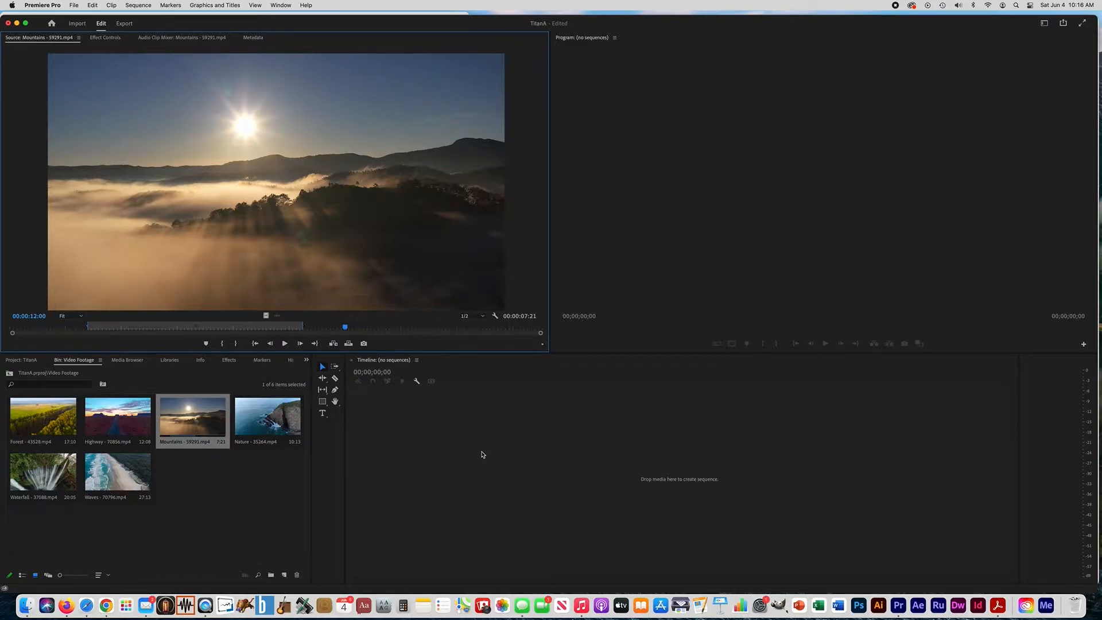
drag(284, 244, 377, 412)
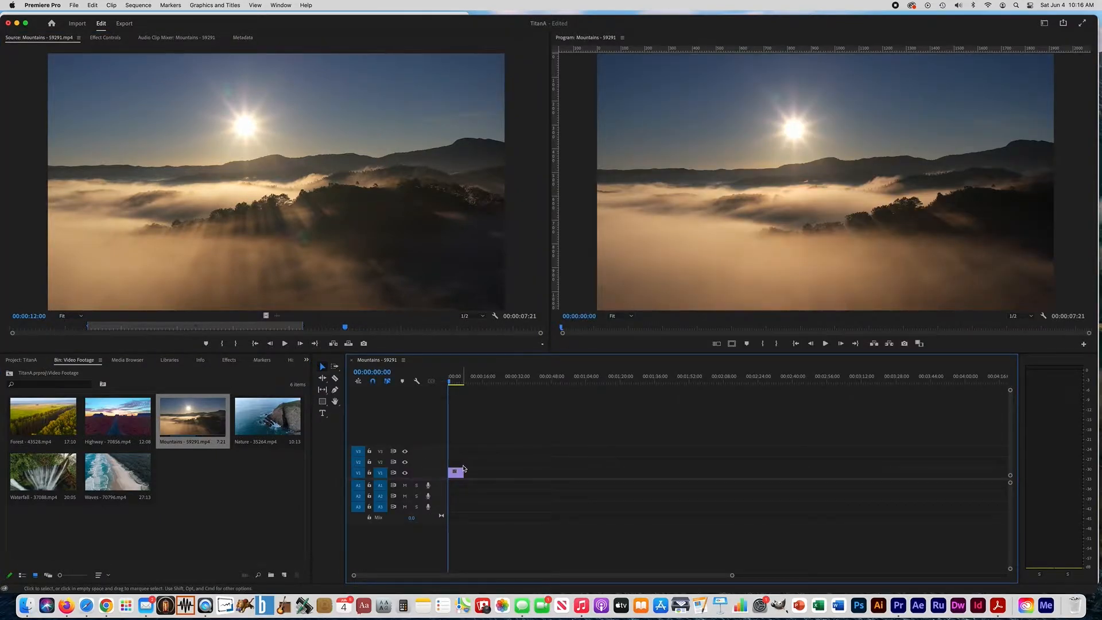
Increase the height of the V1 track enough to show clip thumbnails, with the Timeline zoomed in on the Mountains clip
key(=)
key(=)
key(=)
key(=)
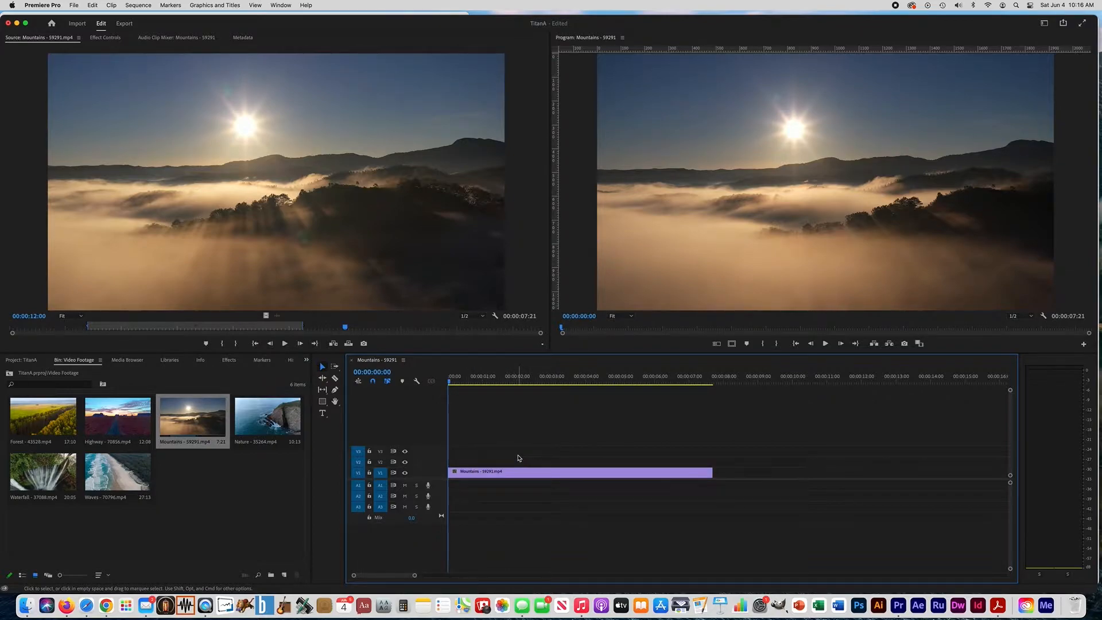
key(minus)
key(minus)
key(=)
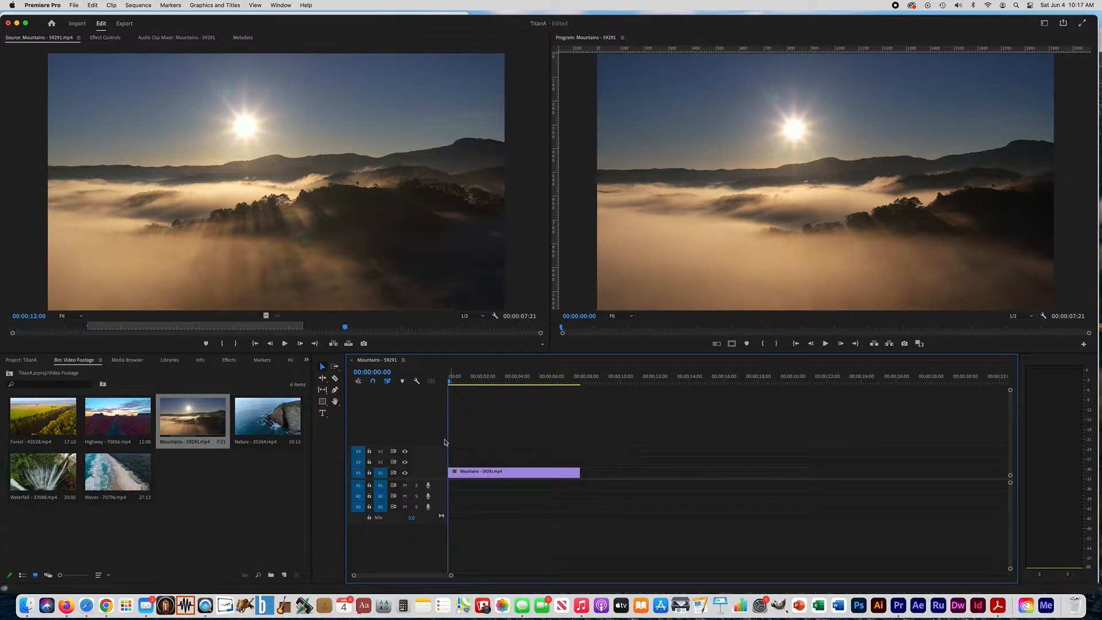
key(grave)
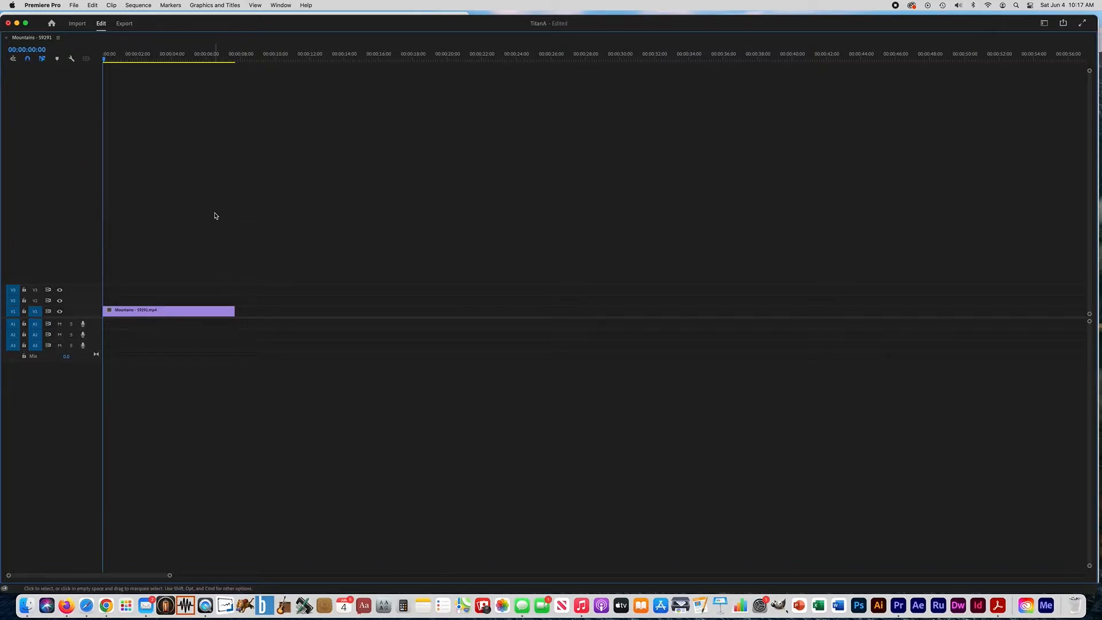
key(grave)
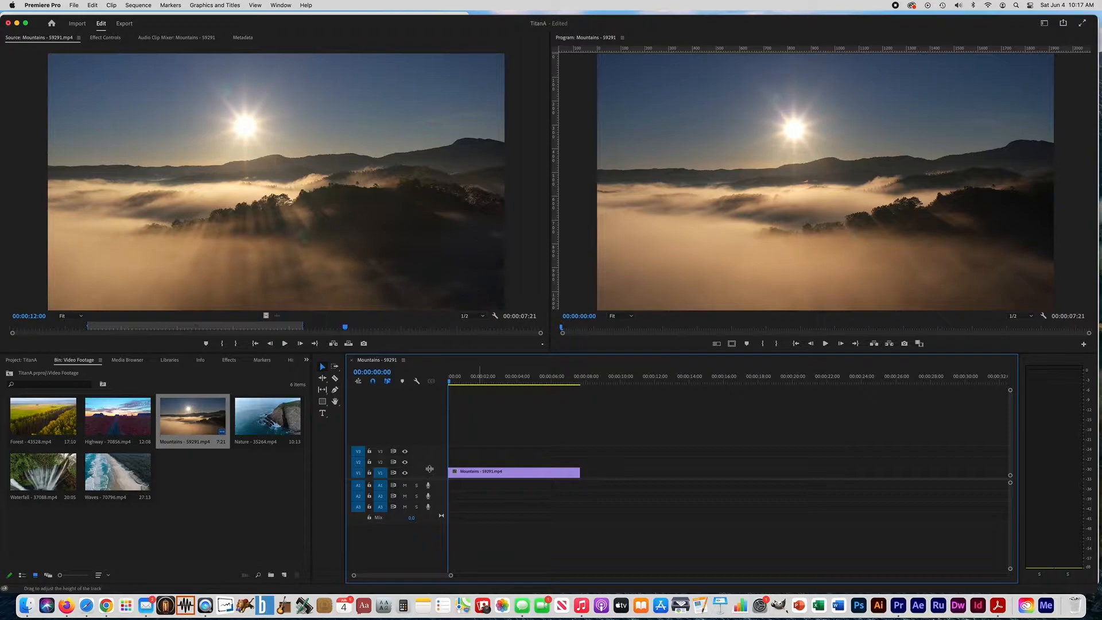
drag(429, 466, 429, 448)
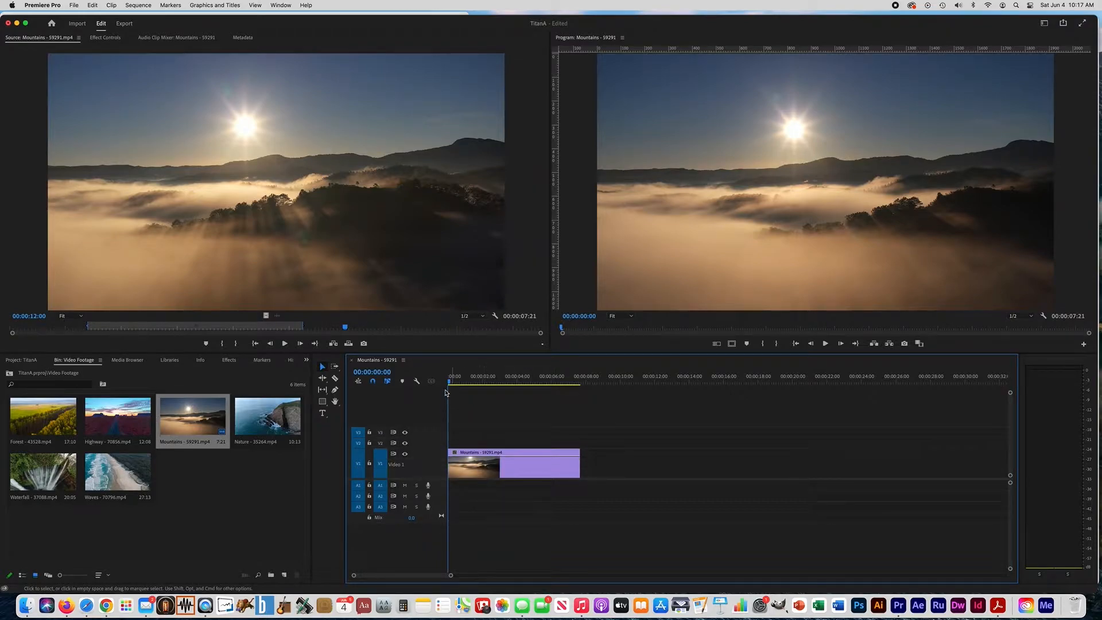
Trim the end of the Mountains clip on V1 back to the playhead placed at 00:00:03:12
click(506, 380)
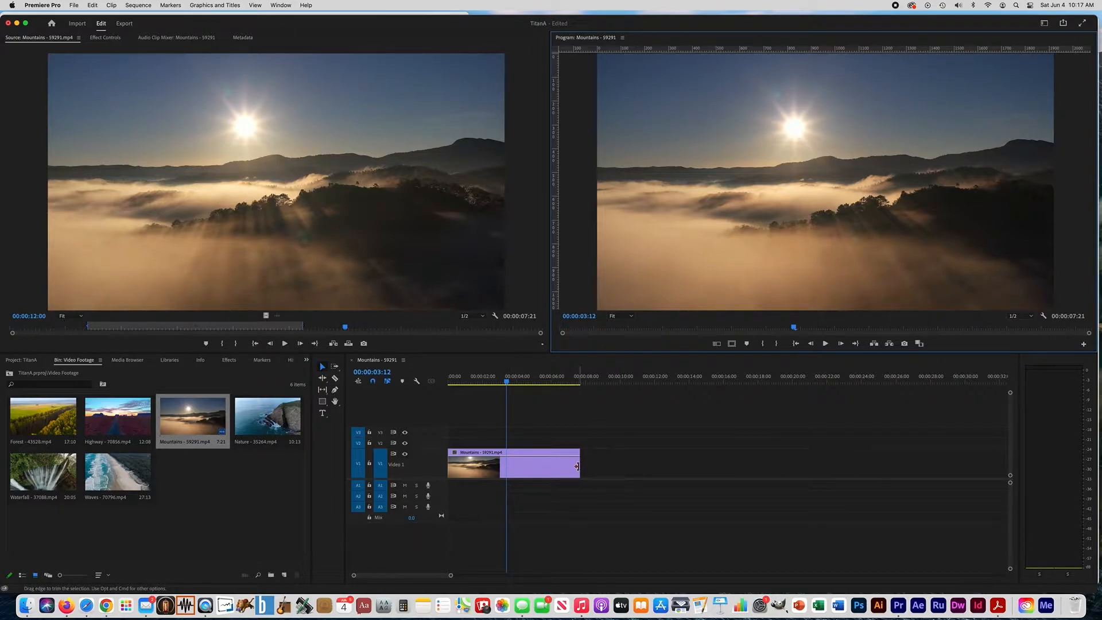
drag(577, 466, 503, 466)
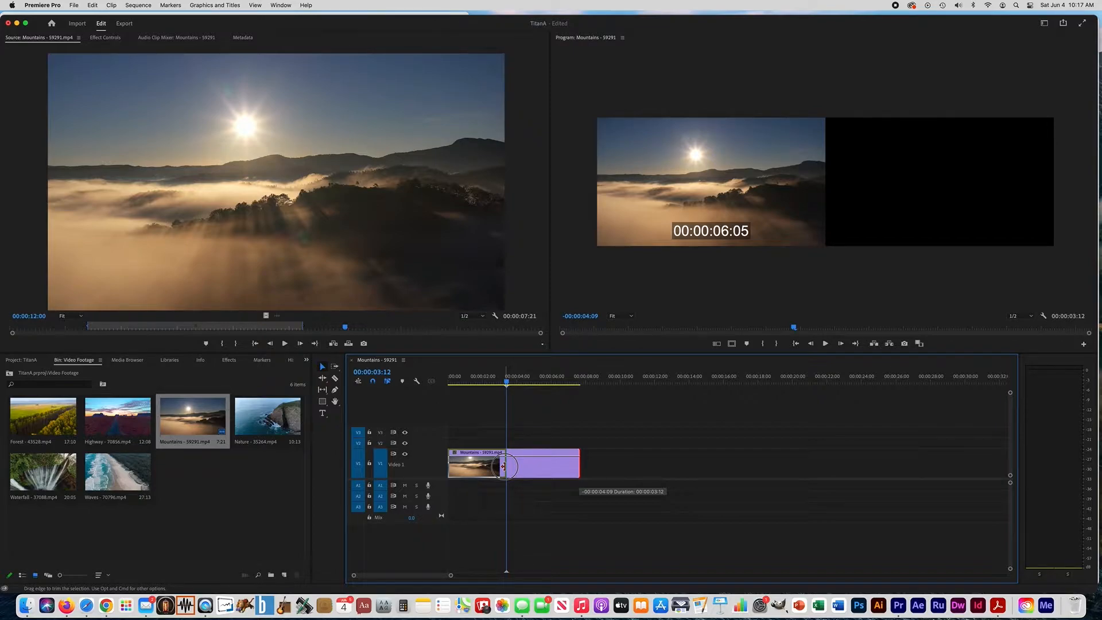
drag(504, 466, 504, 466)
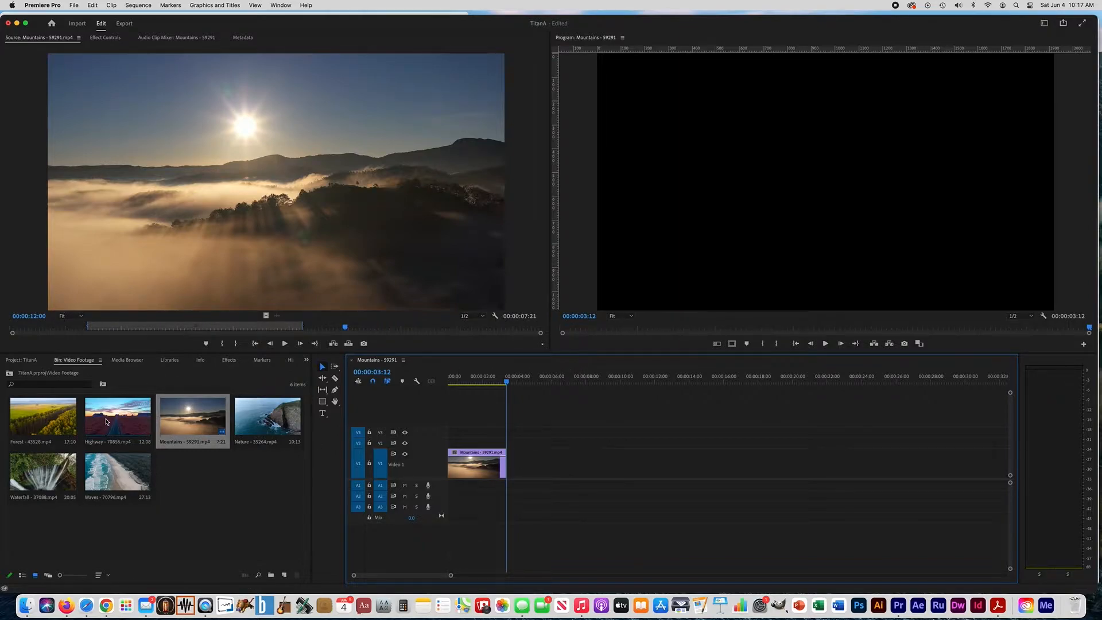
Load the Highway clip, mark its first 3 seconds 3 frames, and append the segment after the Mountains clip on V1
double_click(106, 422)
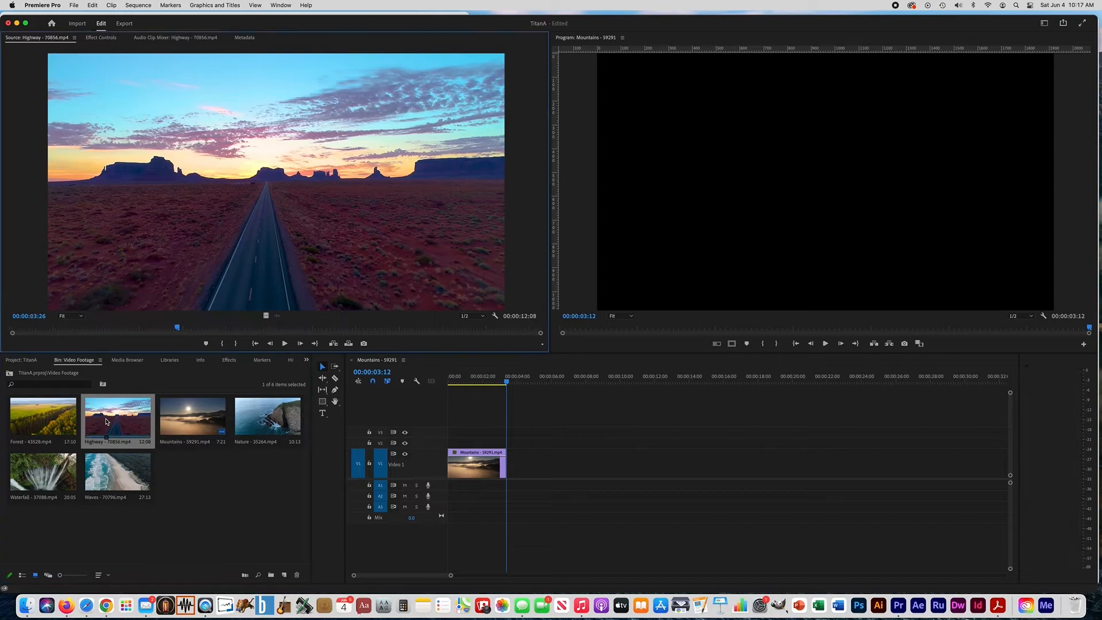
click(286, 344)
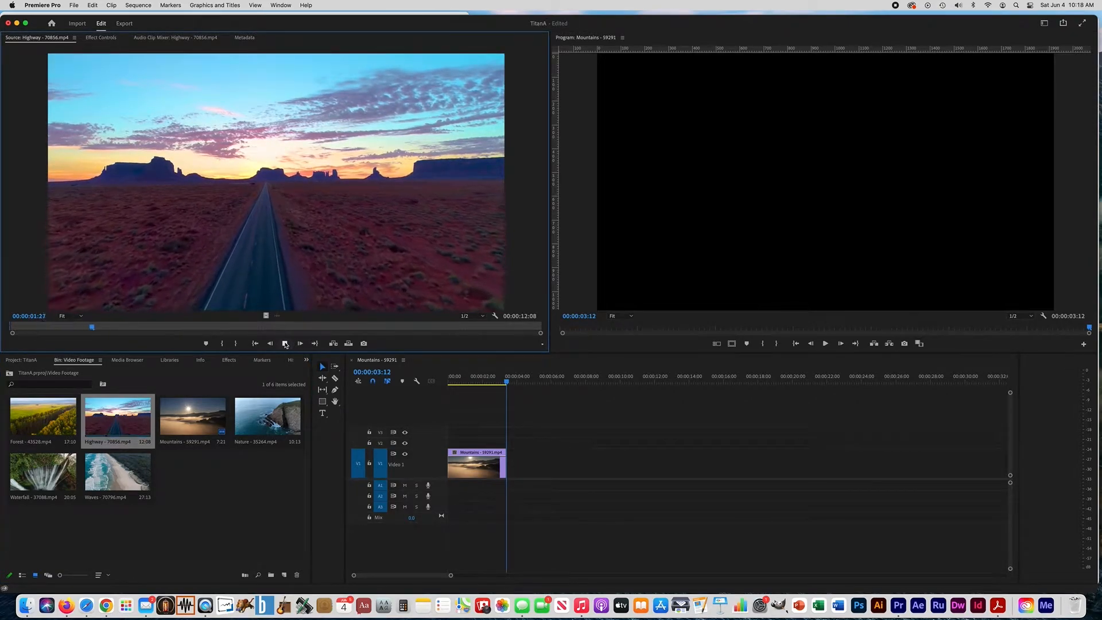
key(o)
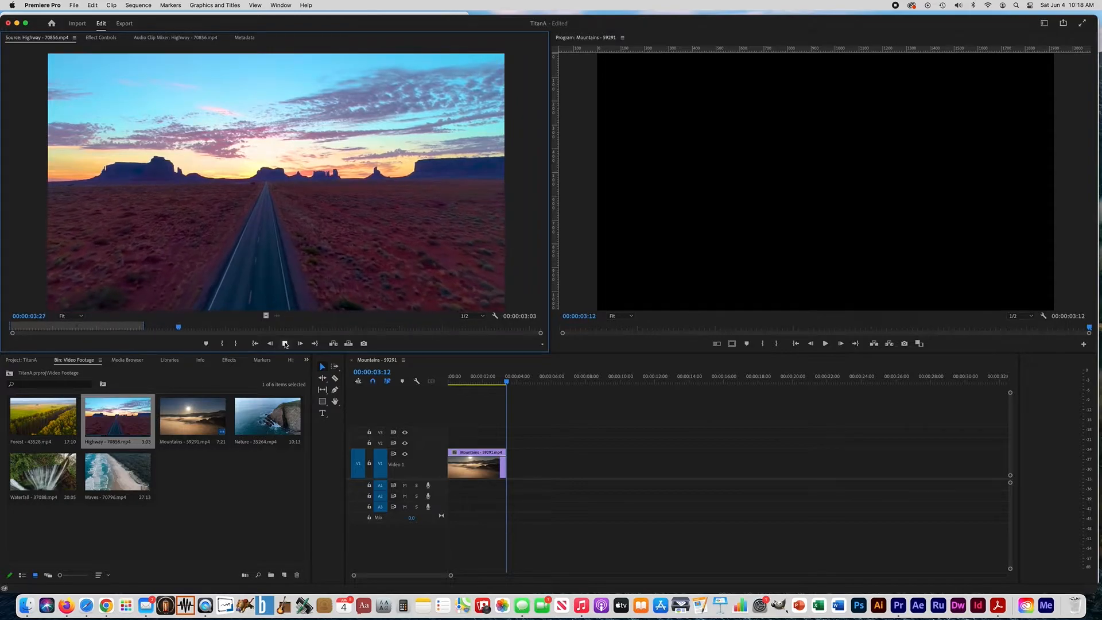
click(285, 344)
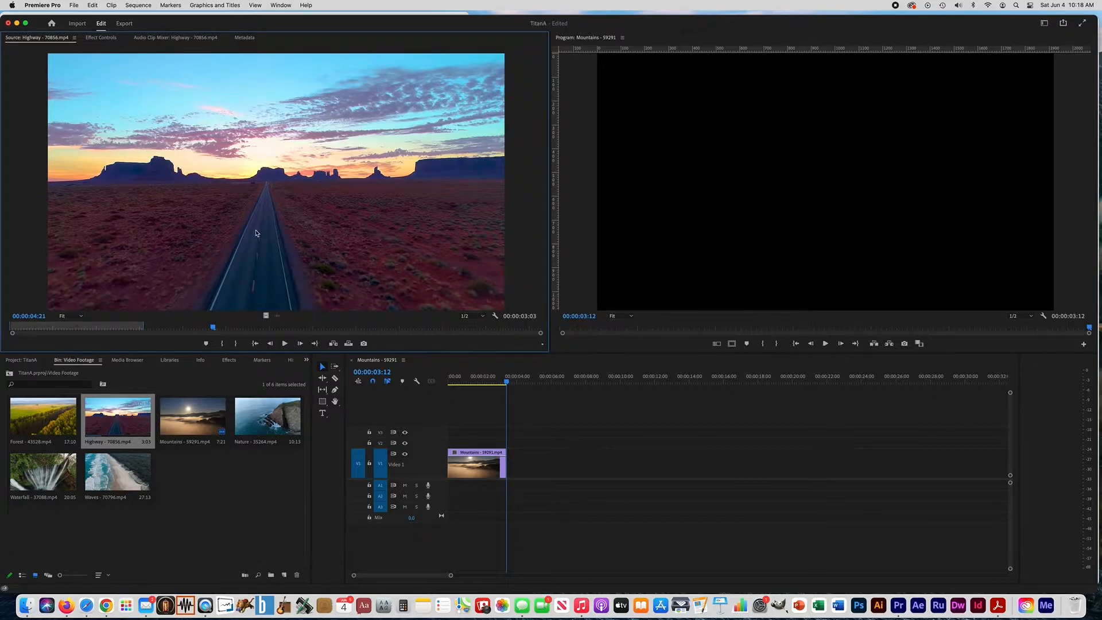
drag(257, 233, 508, 463)
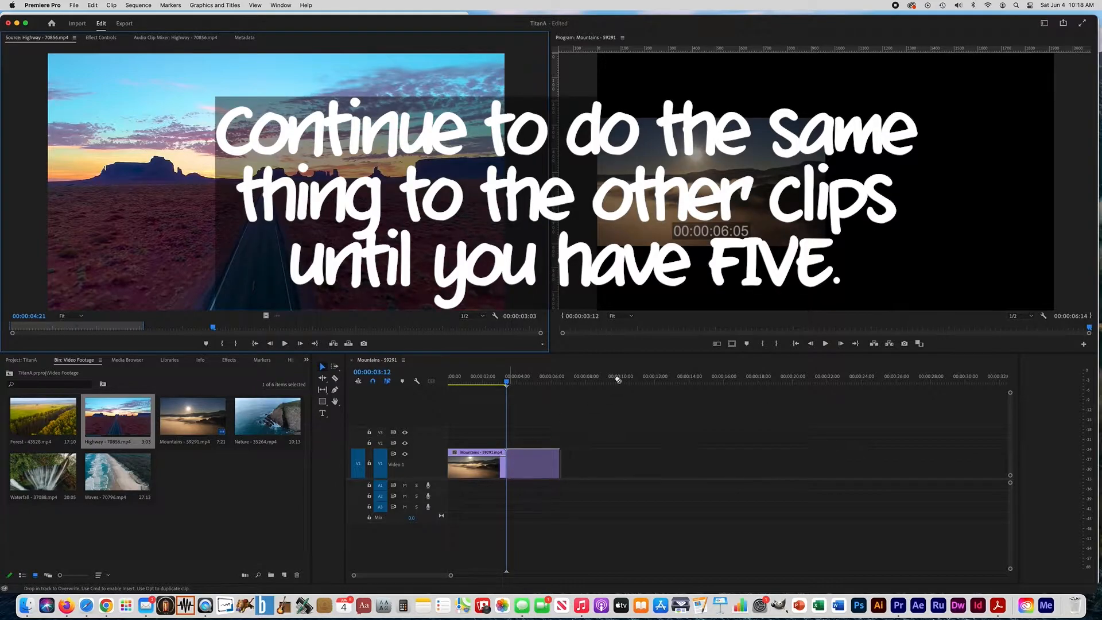
Load the Waves clip, mark a segment of 3 seconds 22 frames, and append it after the Highway clip on V1
double_click(123, 472)
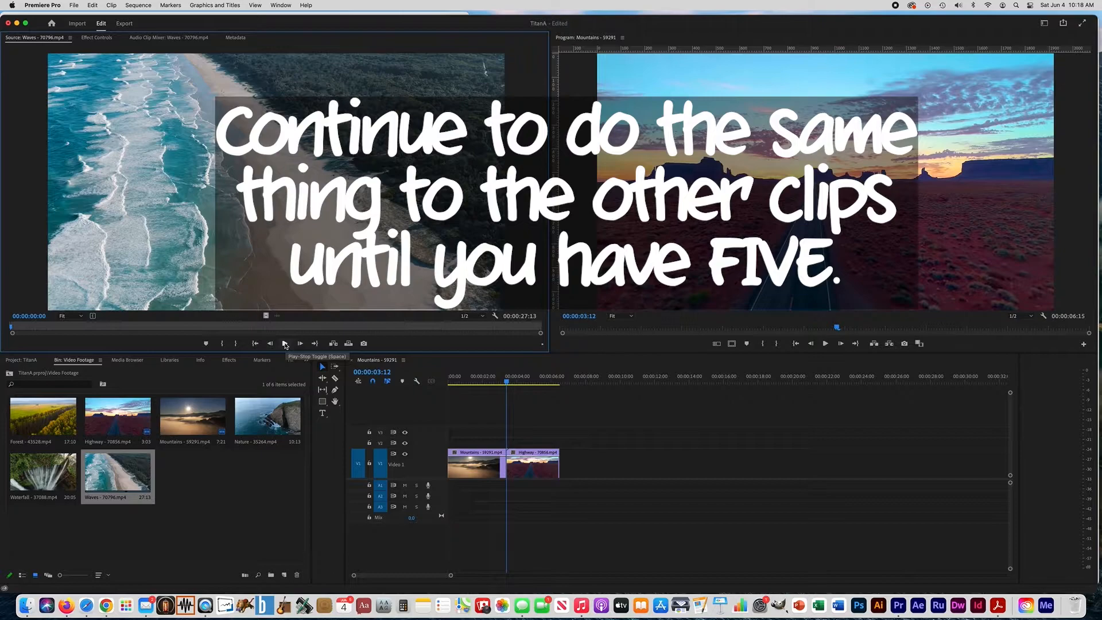
click(285, 343)
key(o)
drag(275, 230, 568, 468)
Load the Waterfall clip, mark its first 3 seconds 10 frames, and append the segment after the Waves clip on V1
double_click(43, 472)
click(285, 343)
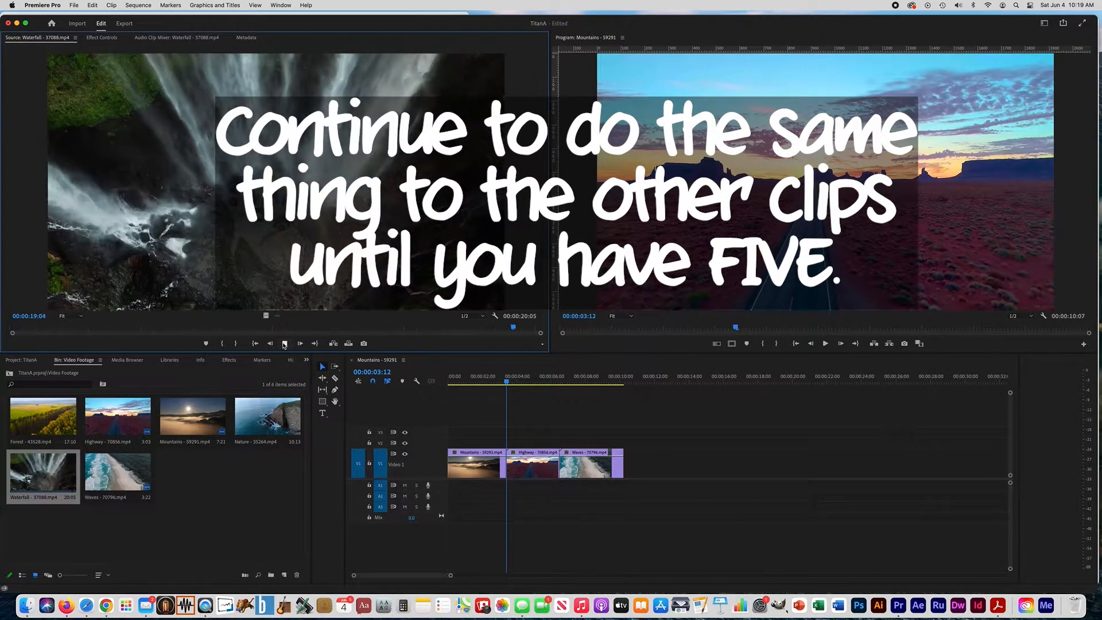
click(285, 343)
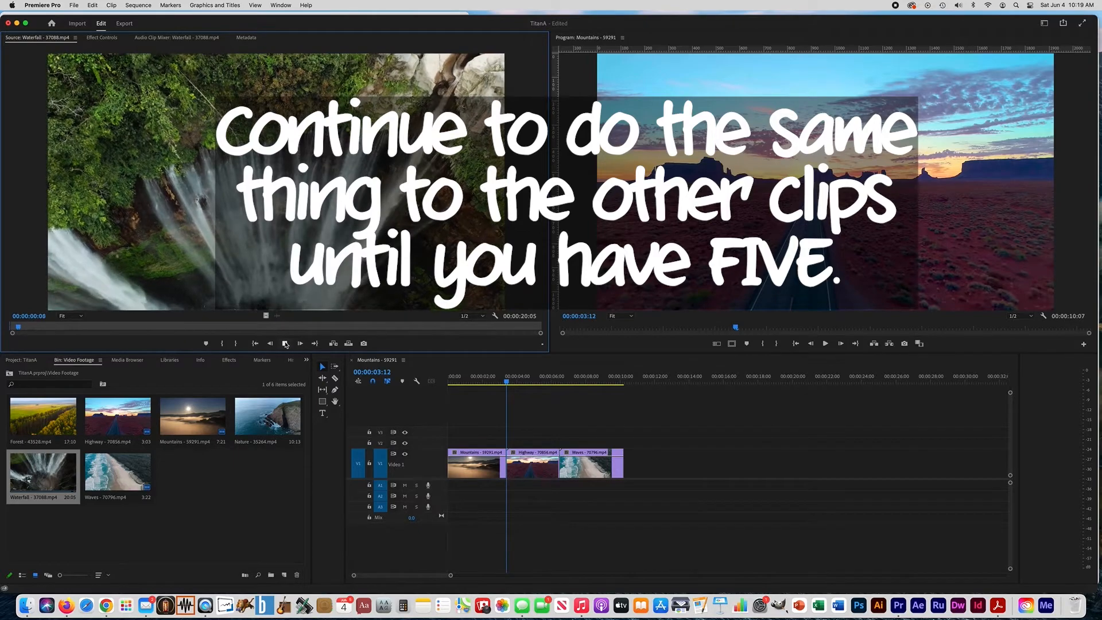
key(o)
click(285, 343)
drag(275, 230, 653, 464)
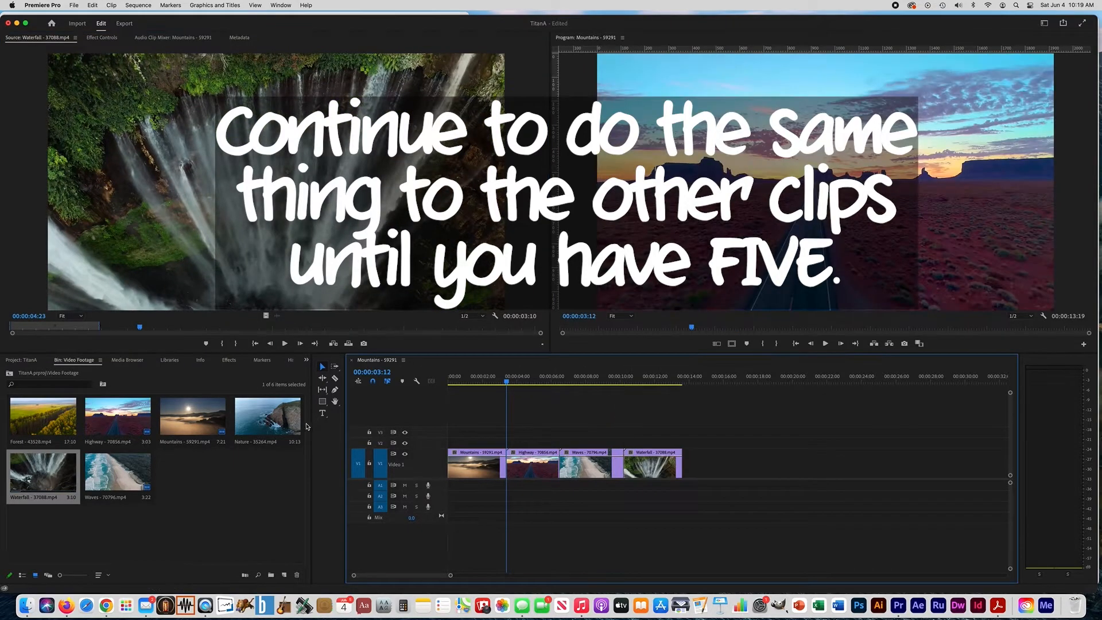
Mark a 3-second 1-frame segment of the Nature clip, append it after the Waterfall clip, and move the playhead to the sequence's end
double_click(278, 428)
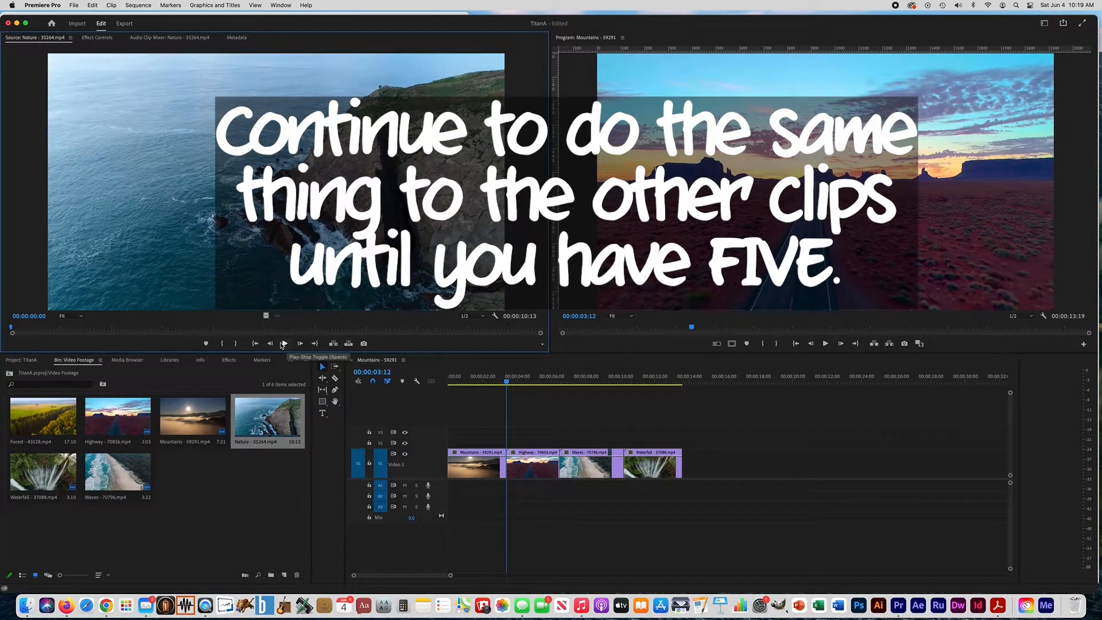
click(283, 343)
key(o)
drag(275, 229, 628, 434)
click(724, 382)
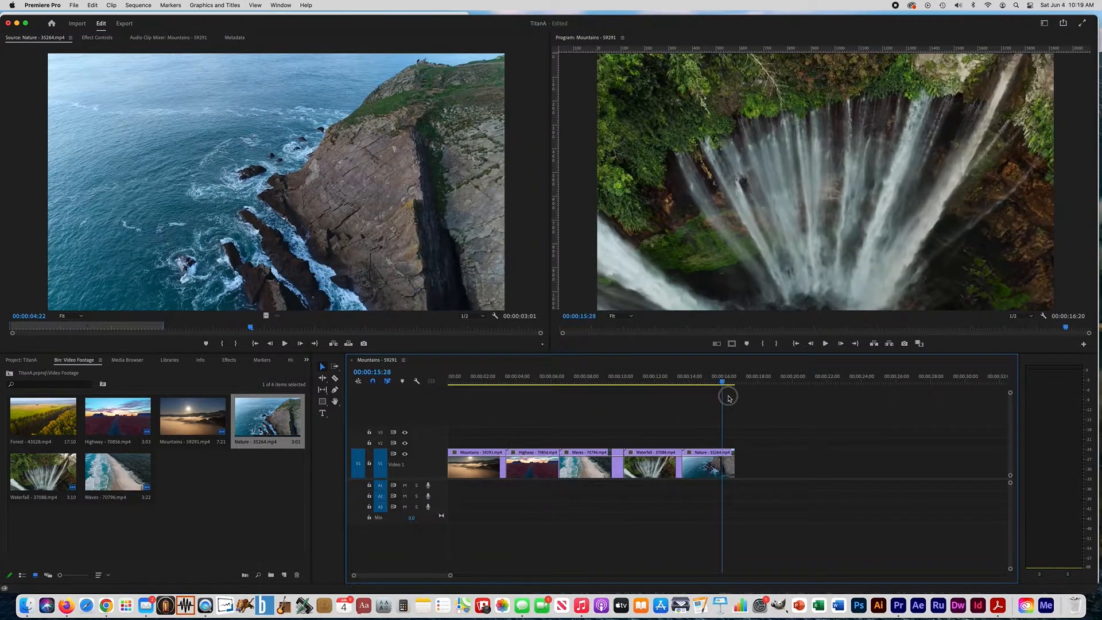
drag(728, 398, 736, 400)
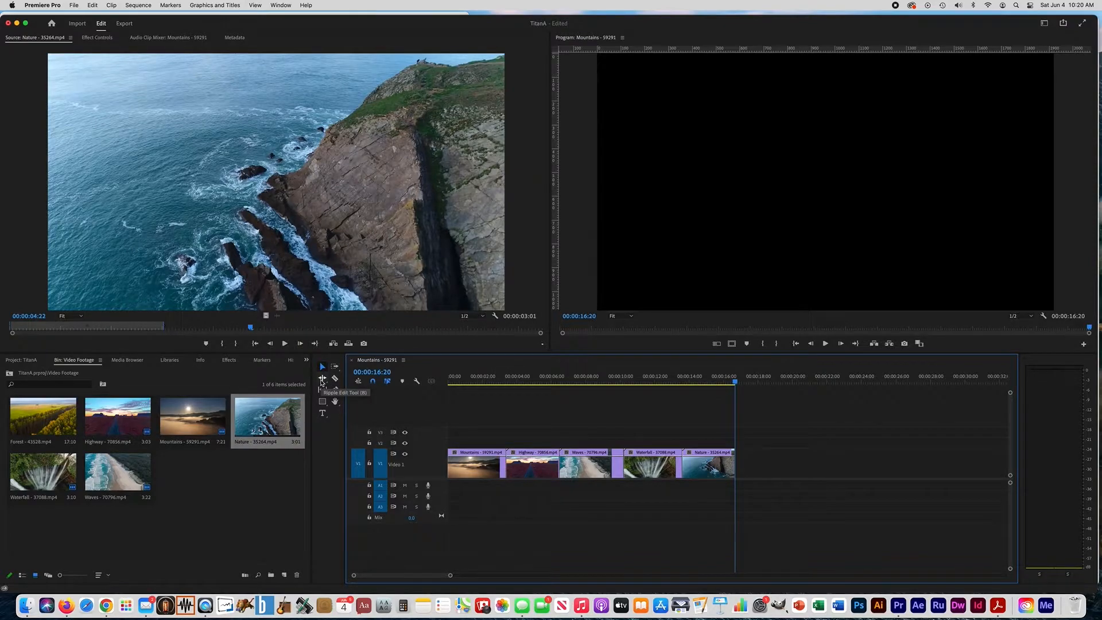
Activate the Ripple Edit tool and place the playhead at 00:00:03:01 within the Mountains clip
click(322, 379)
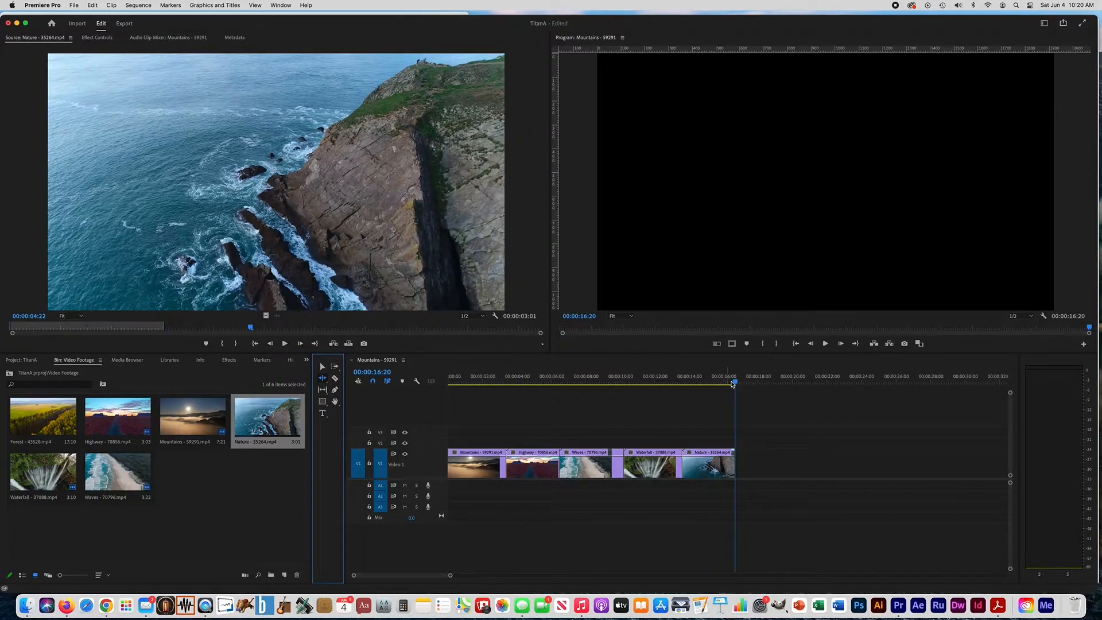
key(equal)
key(equal)
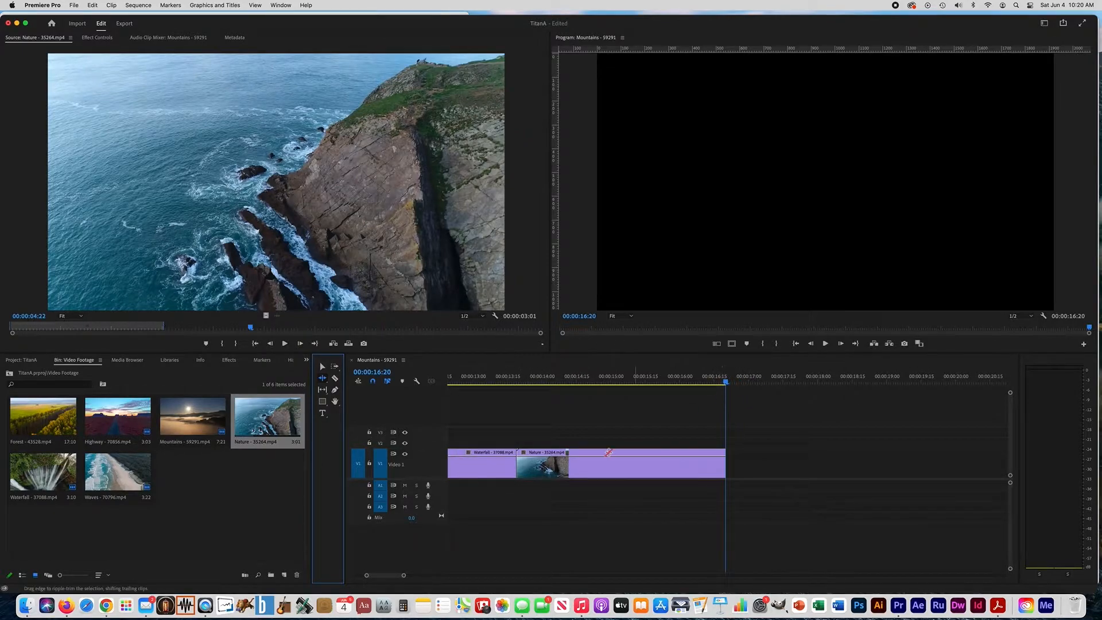
scroll(585, 443, left, 7)
scroll(585, 442, left, 3)
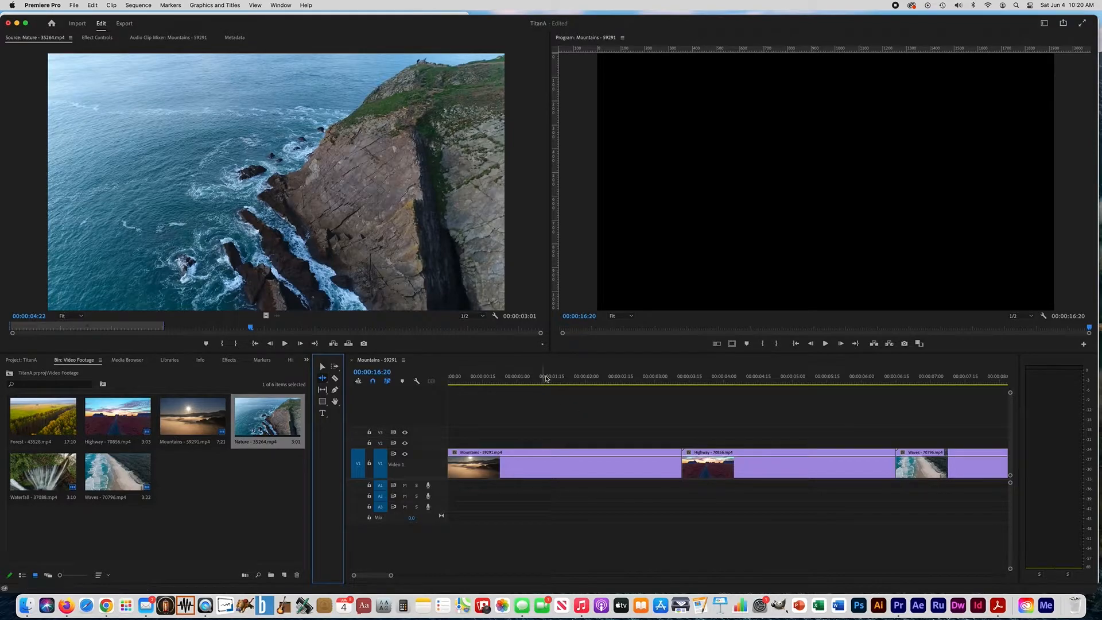
click(584, 378)
drag(603, 379, 657, 383)
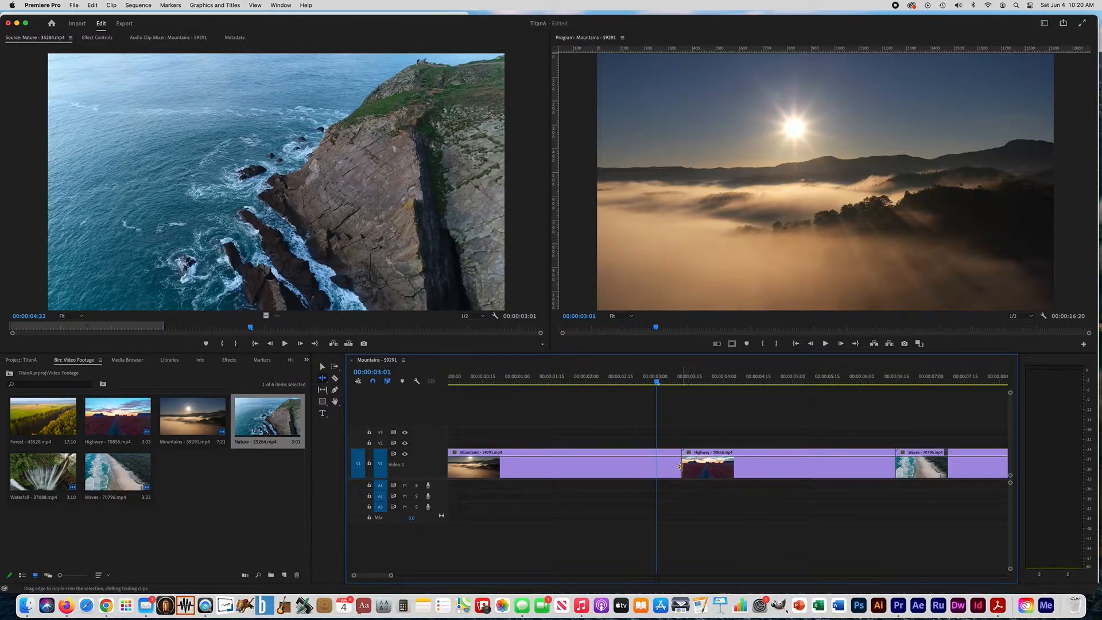
Try a ripple trim of the Mountains clip's end back to the playhead, and undo it
click(681, 464)
drag(681, 464, 655, 465)
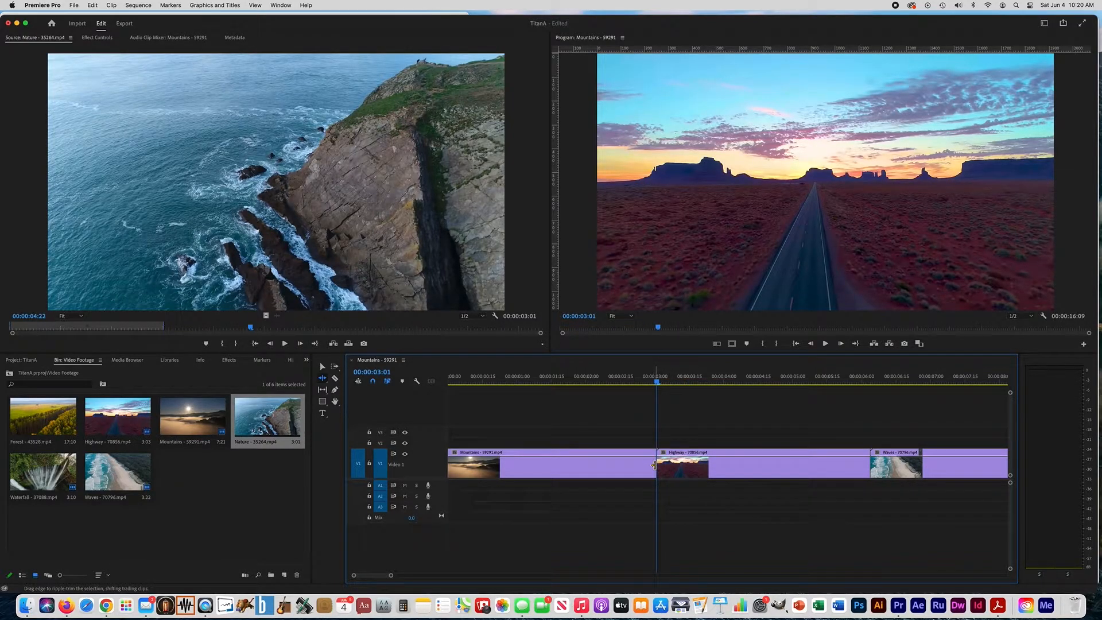
key(super+z)
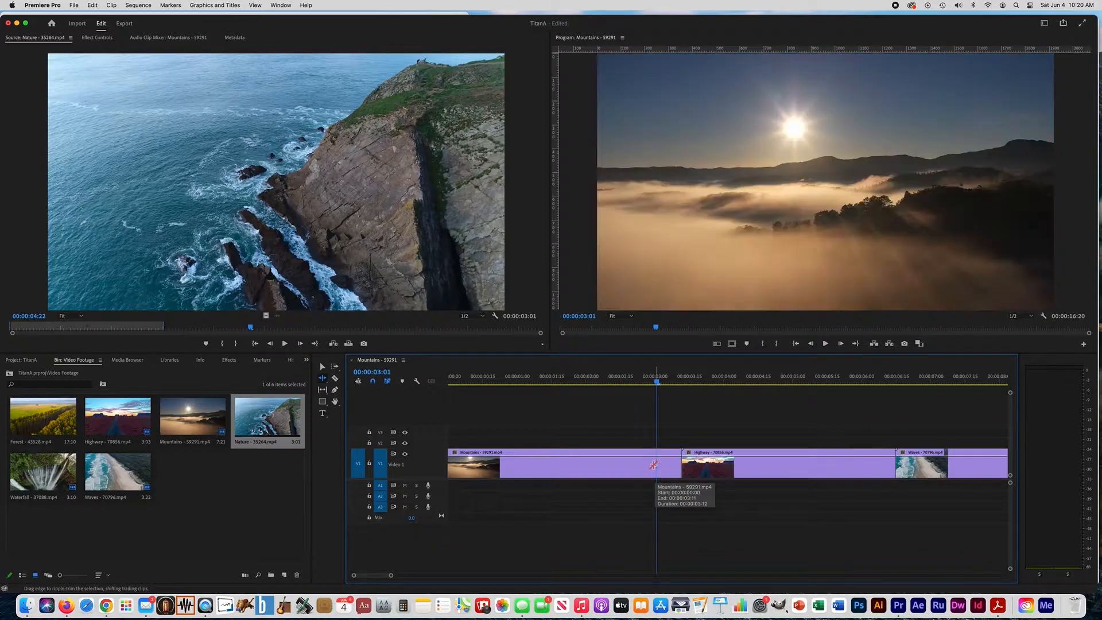
Trim the Mountains clip's end to the playhead with the Selection tool and ripple delete the gap before the Highway clip
click(322, 367)
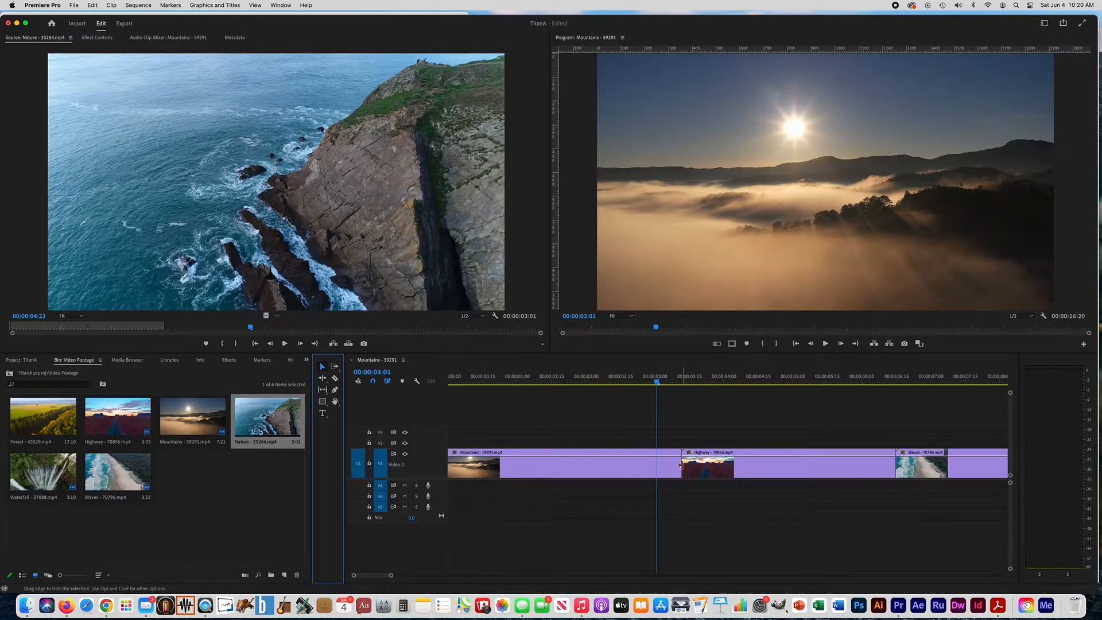
drag(681, 466, 631, 460)
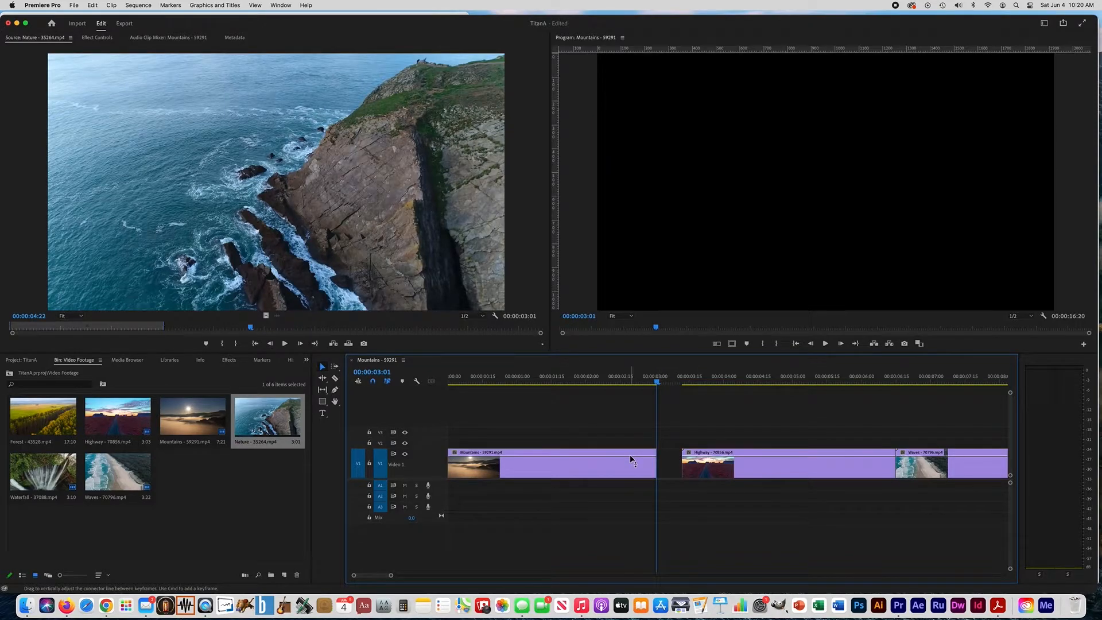
right_click(667, 461)
click(695, 473)
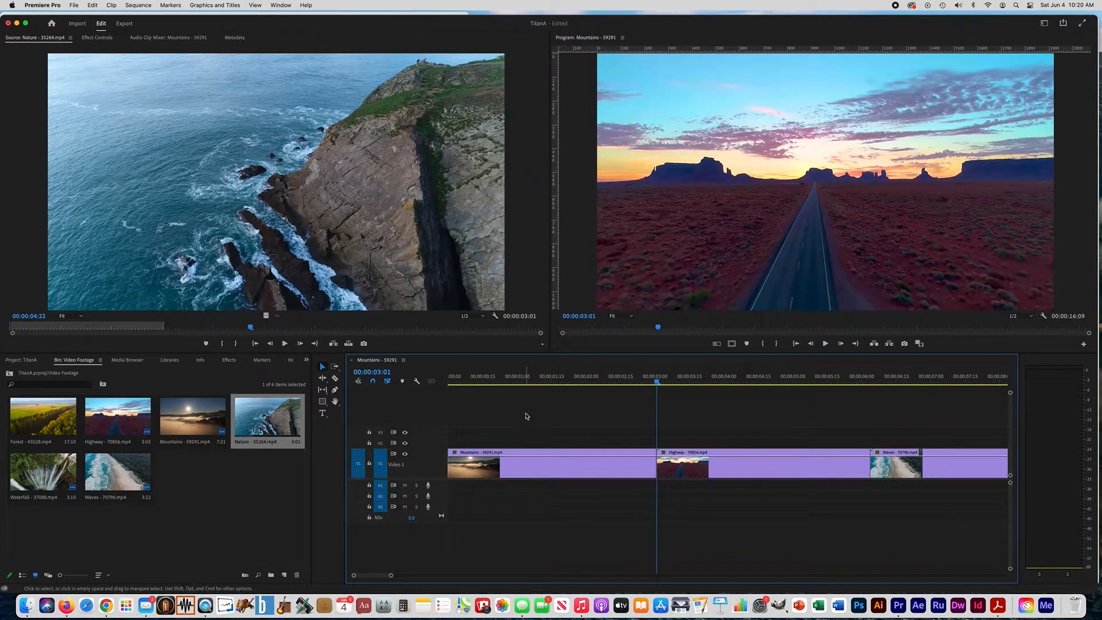
Ripple-trim the end of the Highway clip back to the playhead placed at 00:00:06:00
scroll(523, 417, right, 5)
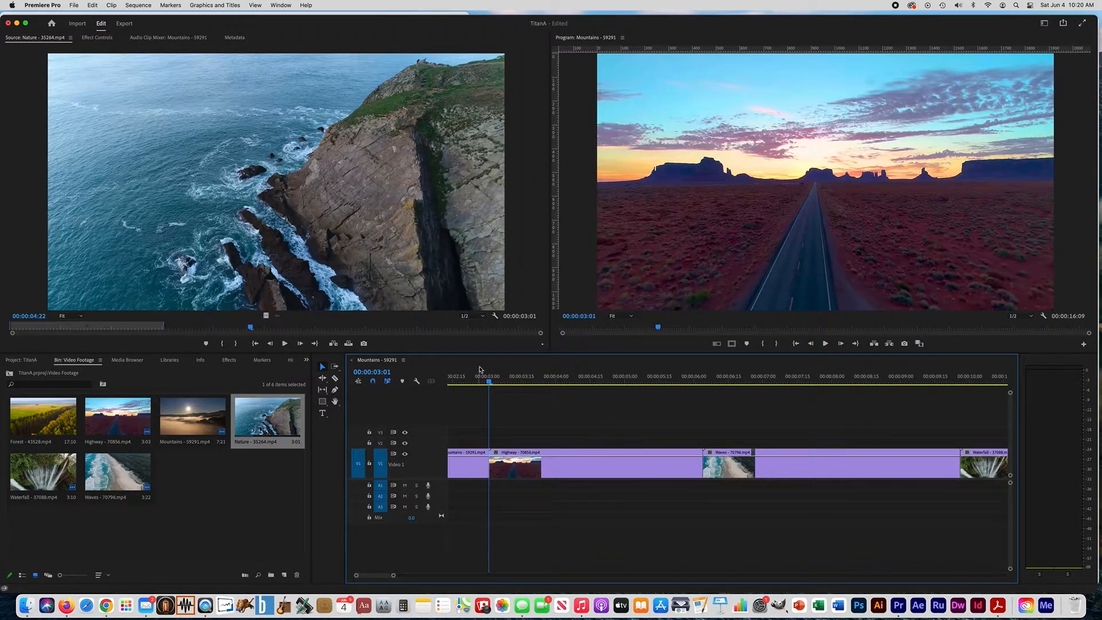
drag(492, 383, 693, 389)
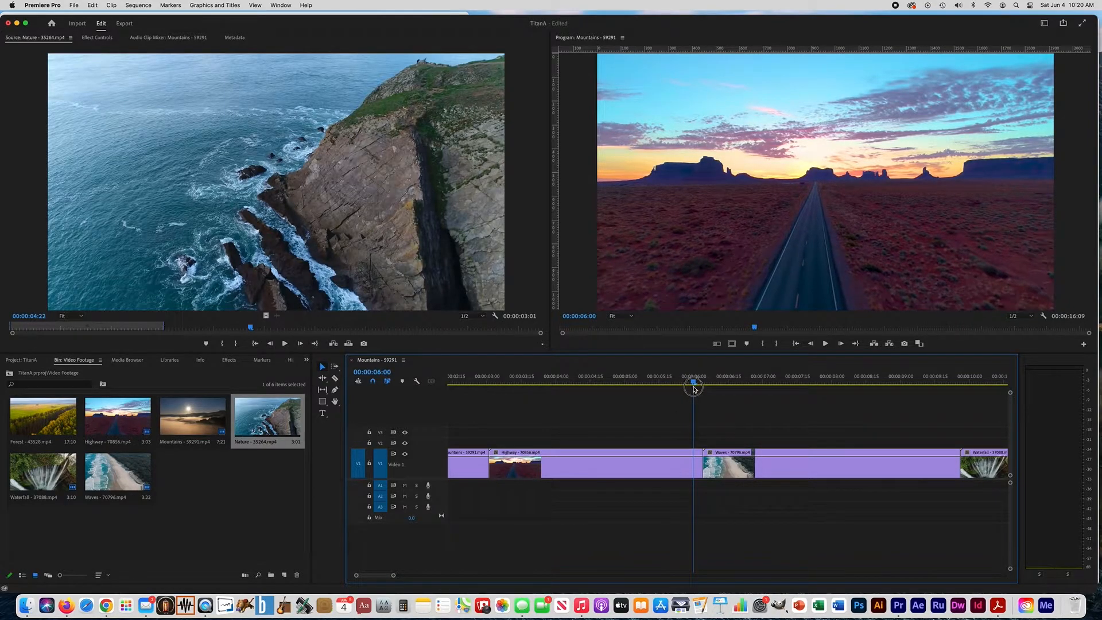
click(324, 379)
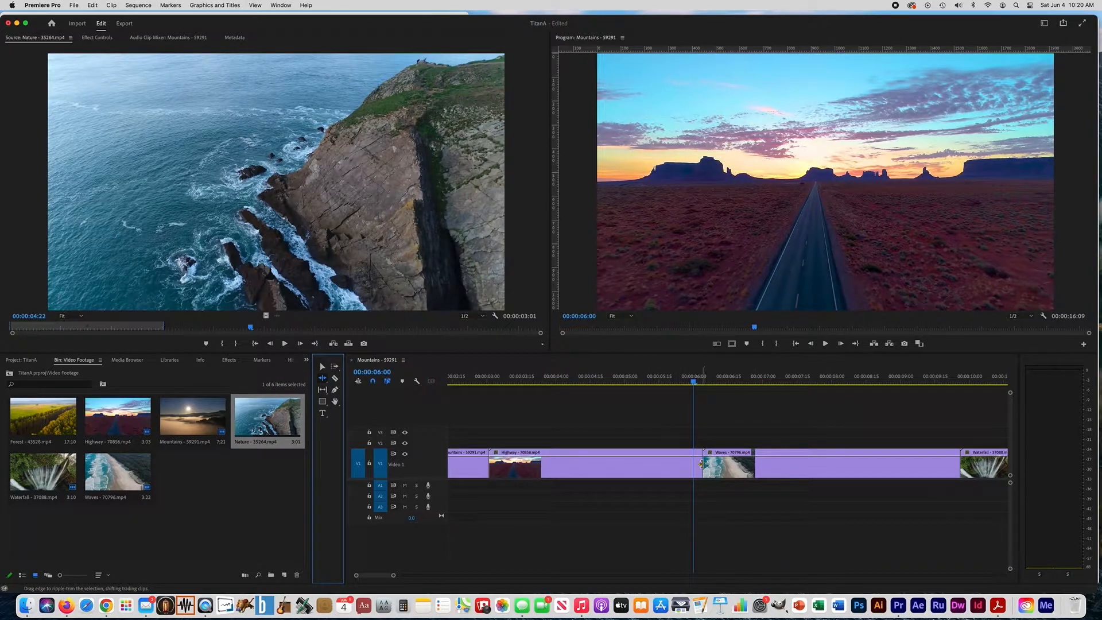
drag(704, 464, 694, 466)
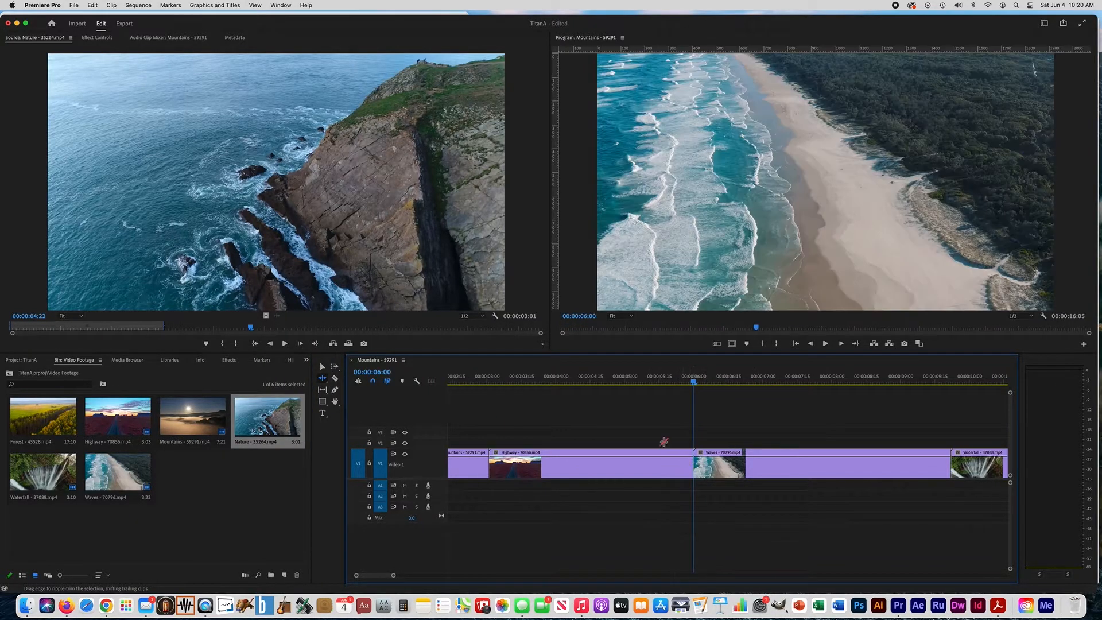
Ripple-trim the end of the Waves clip back to the playhead placed at 00:00:09:00
scroll(657, 423, right, 5)
drag(589, 383, 798, 386)
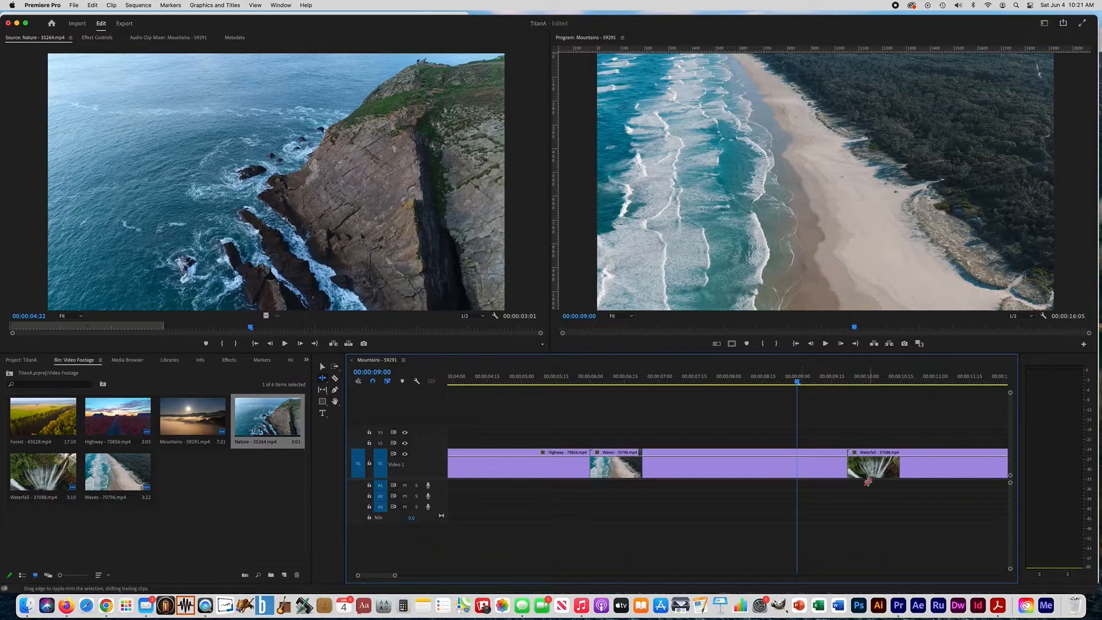
drag(843, 464, 796, 464)
scroll(763, 478, right, 5)
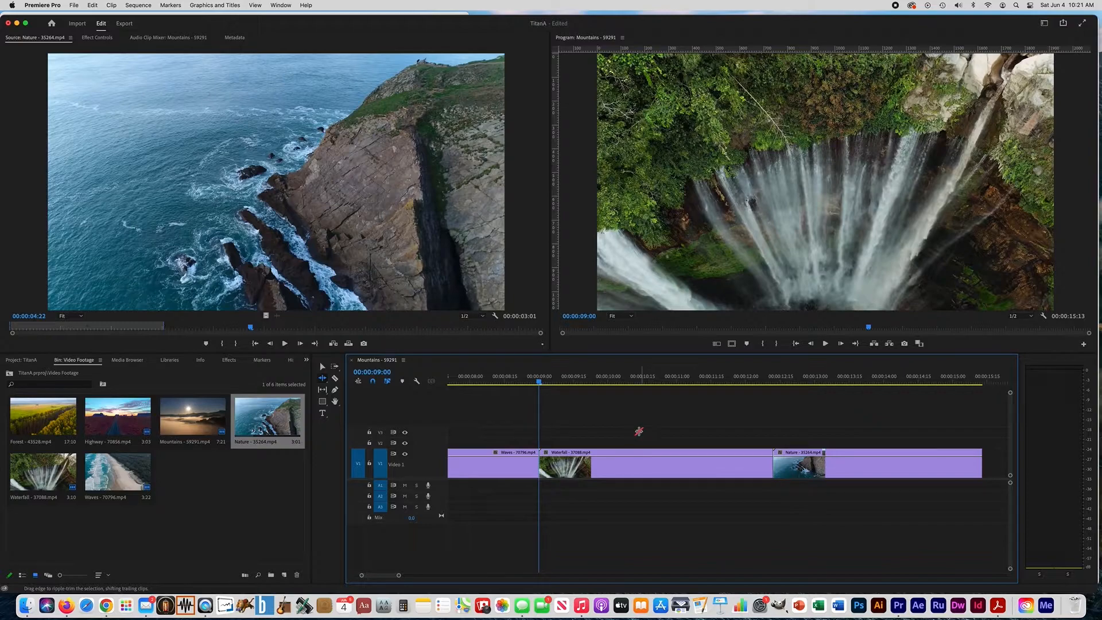
Step back and forth through the edit points to check the cuts from the Highway clip to the Nature clip
key(Up)
key(Down)
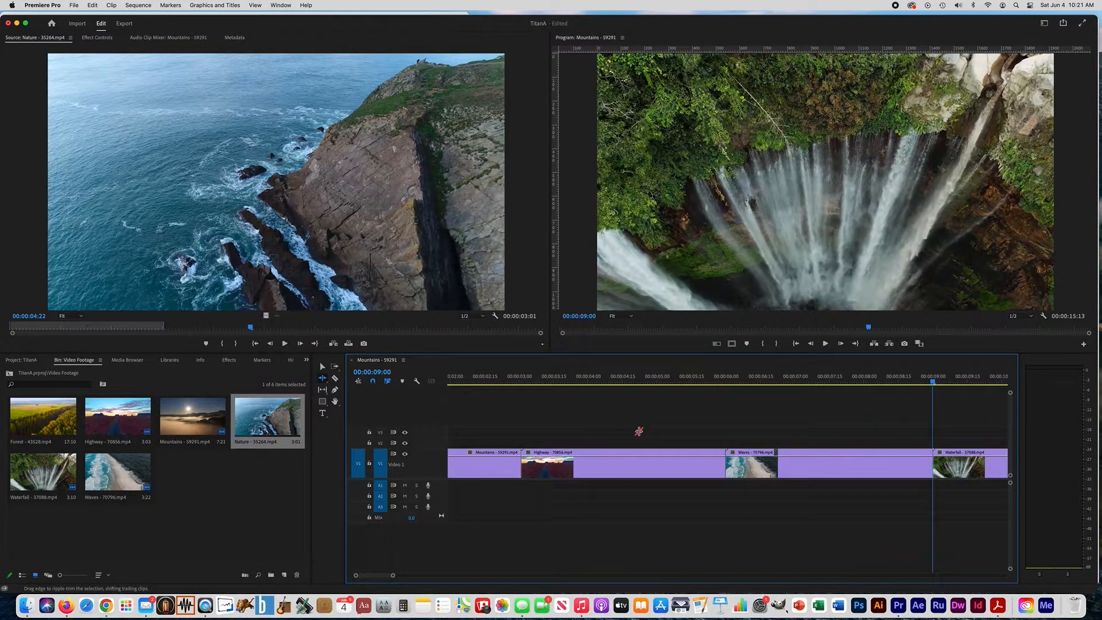
key(Down)
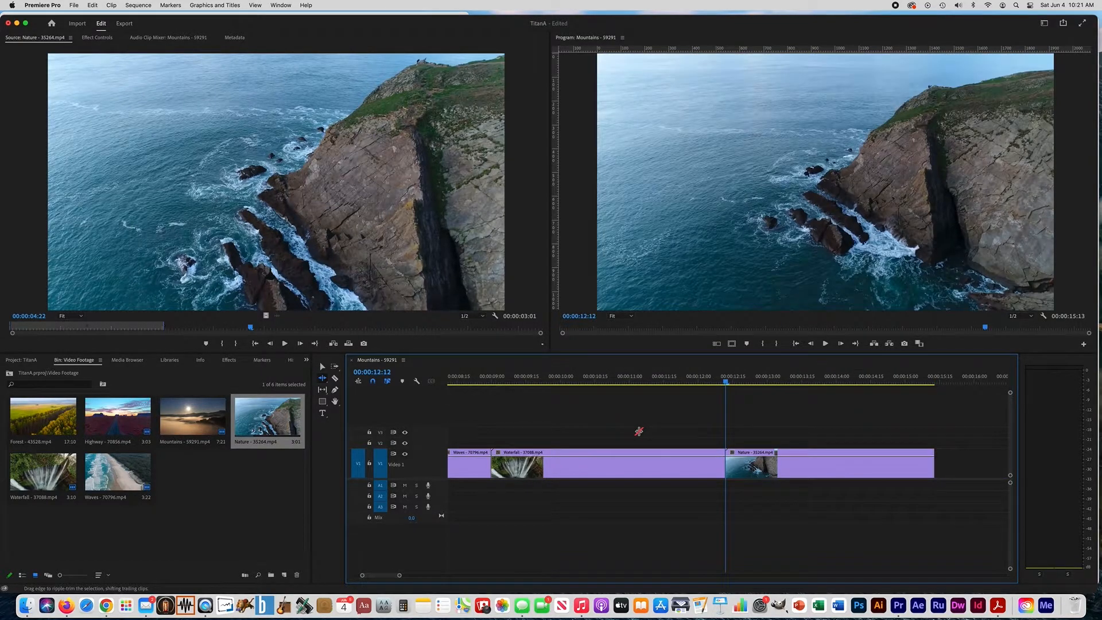
key(Up)
key(Up)
key(Up)
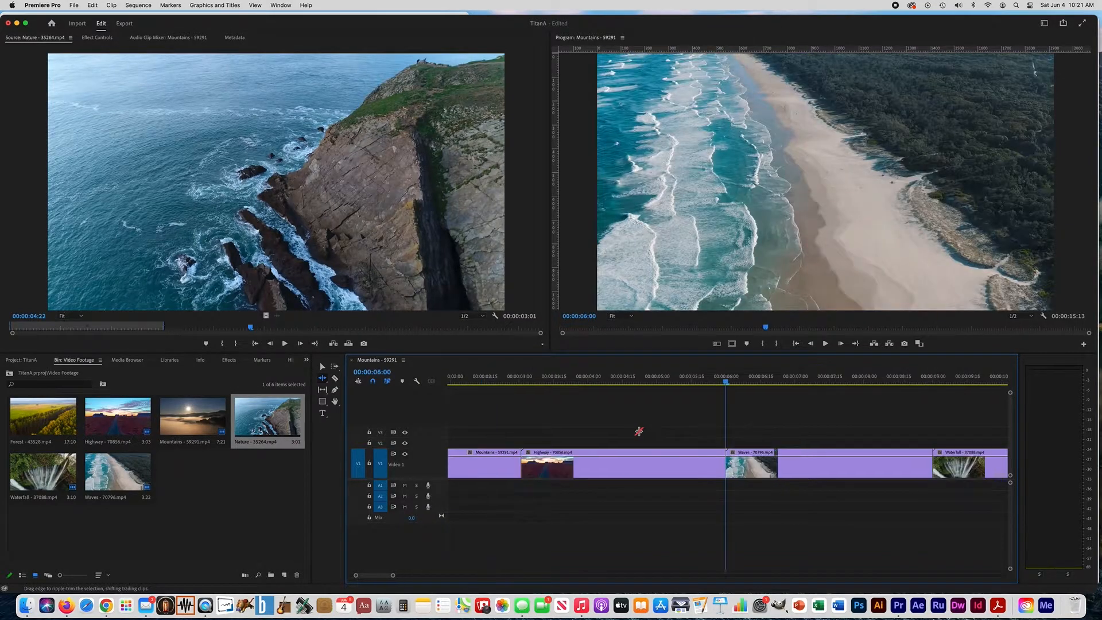
key(Down)
key(Down)
key(Down)
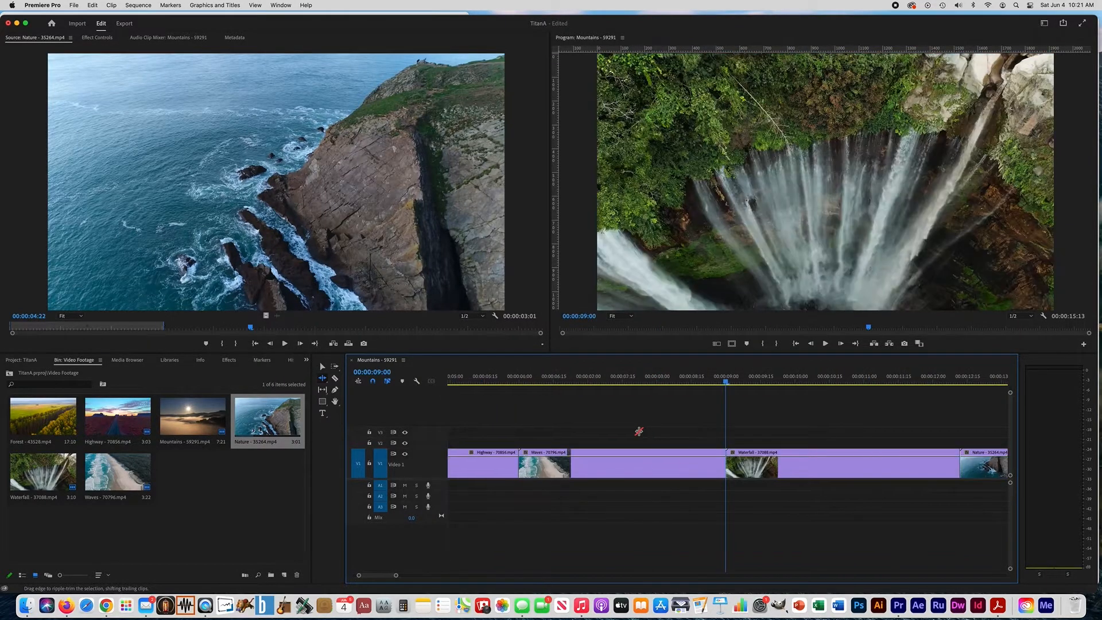
Ripple-trim the Waterfall clip's end back to 00:00:12:00 and move the playhead near the end of the Nature clip
scroll(655, 413, down, 5)
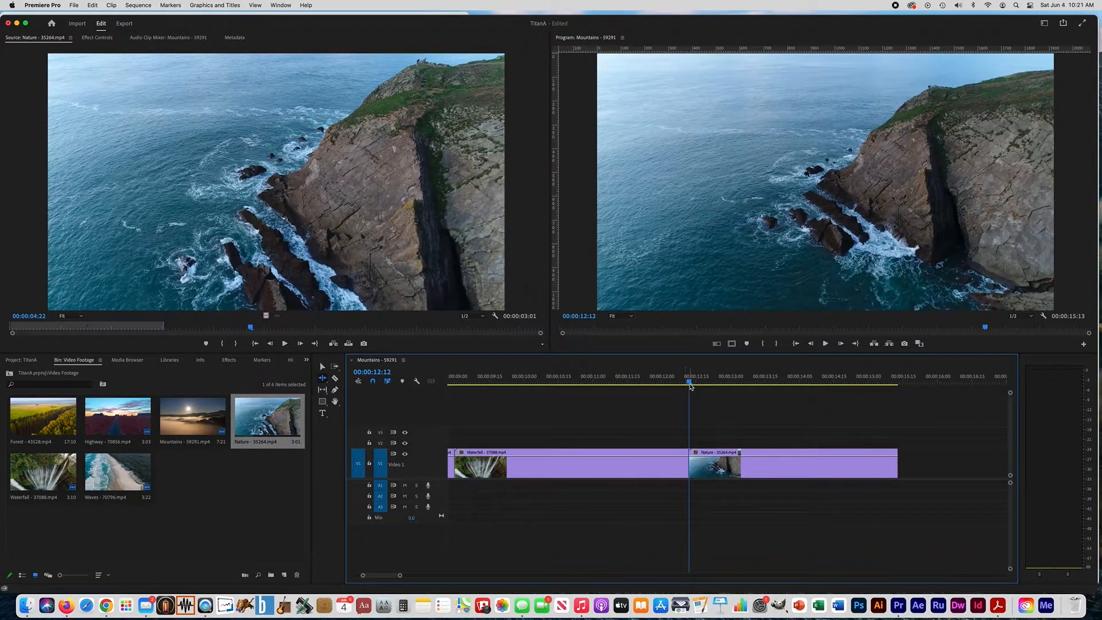
drag(690, 385, 661, 397)
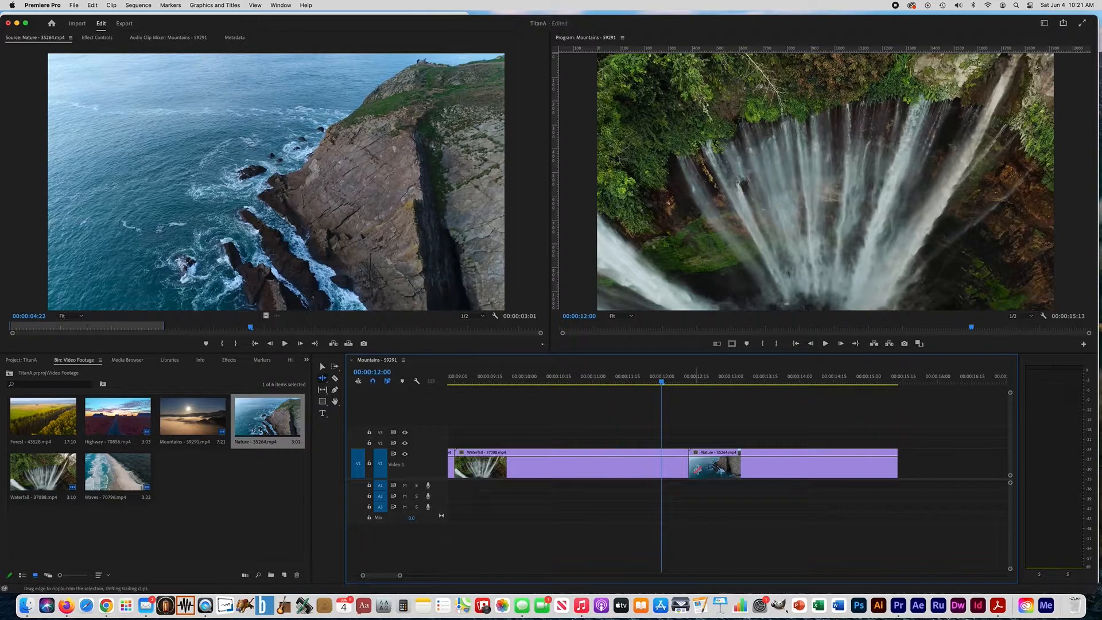
drag(687, 465, 662, 464)
drag(660, 384, 875, 383)
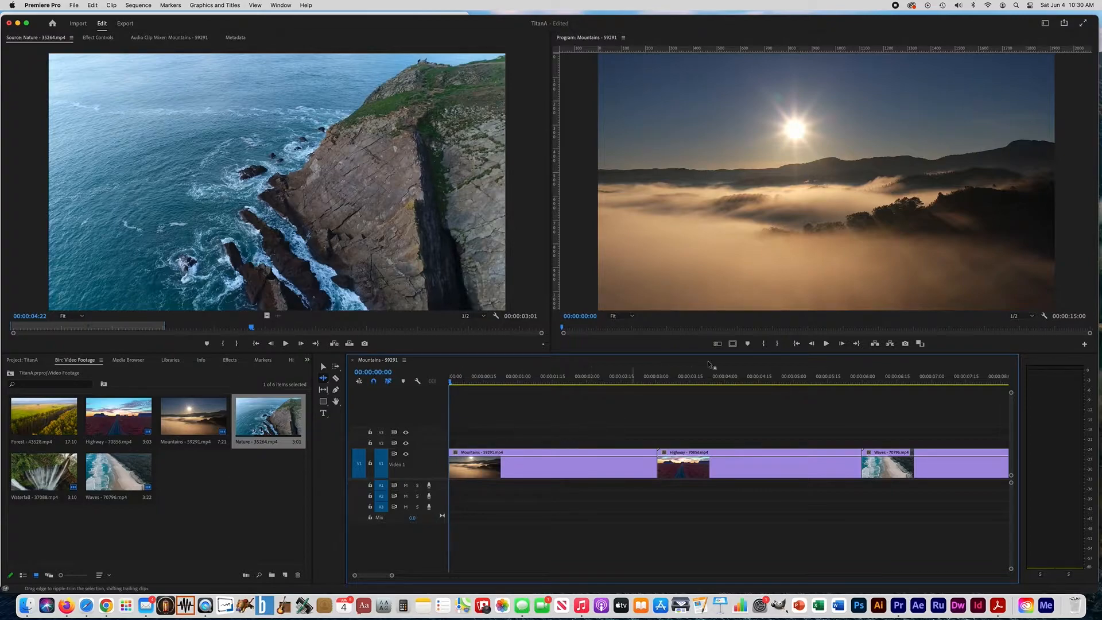
Play through the hard cut between the Mountains and Highway clips to review how it looks
drag(451, 380, 599, 392)
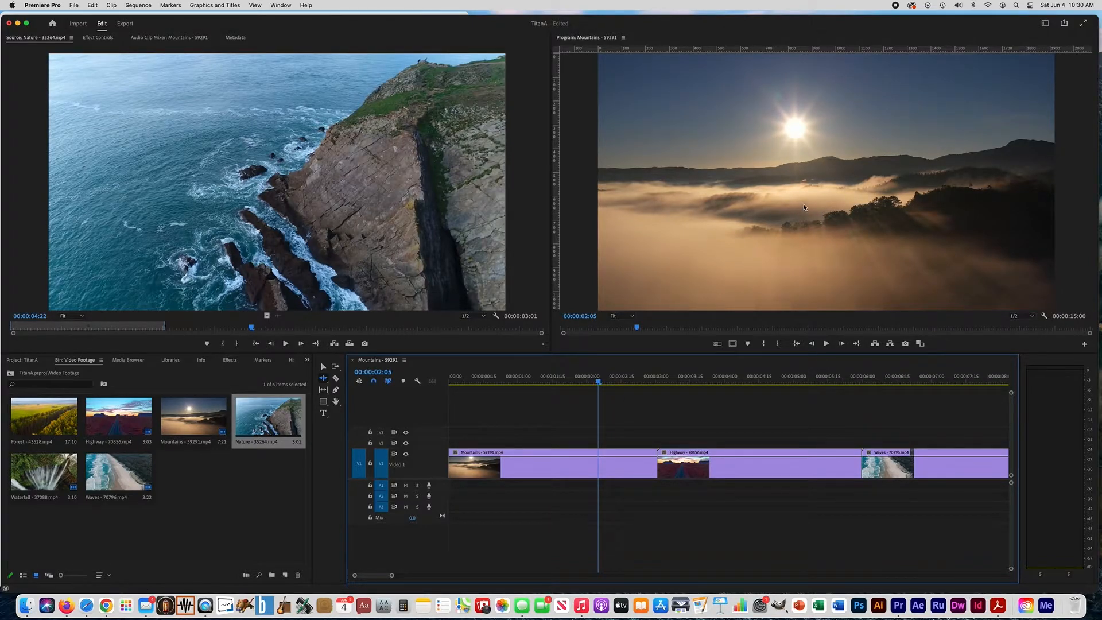
click(827, 344)
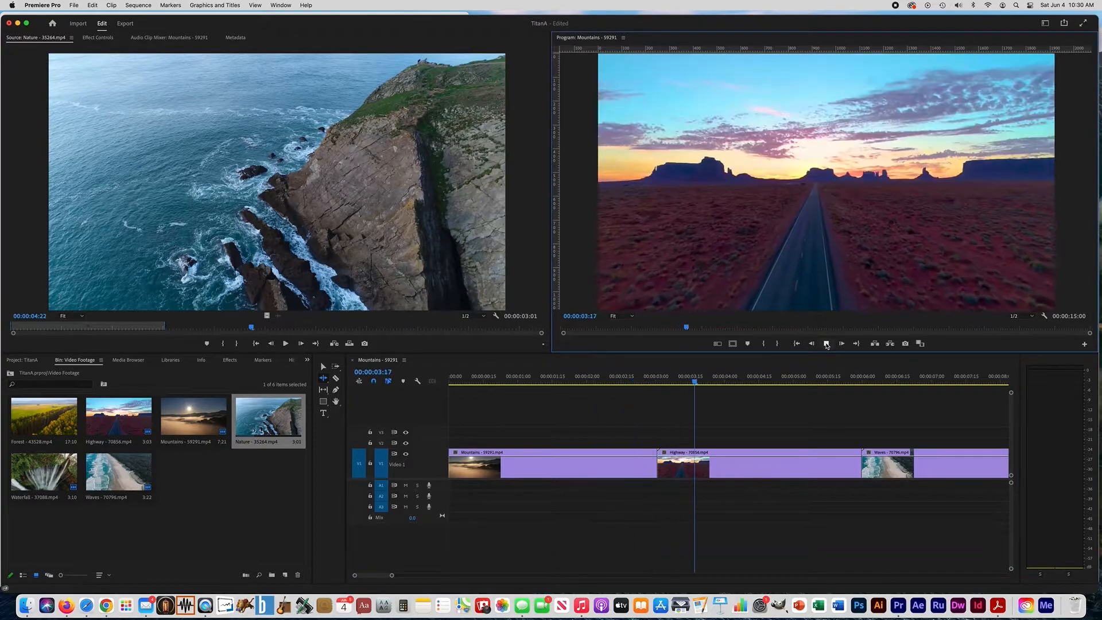
click(619, 383)
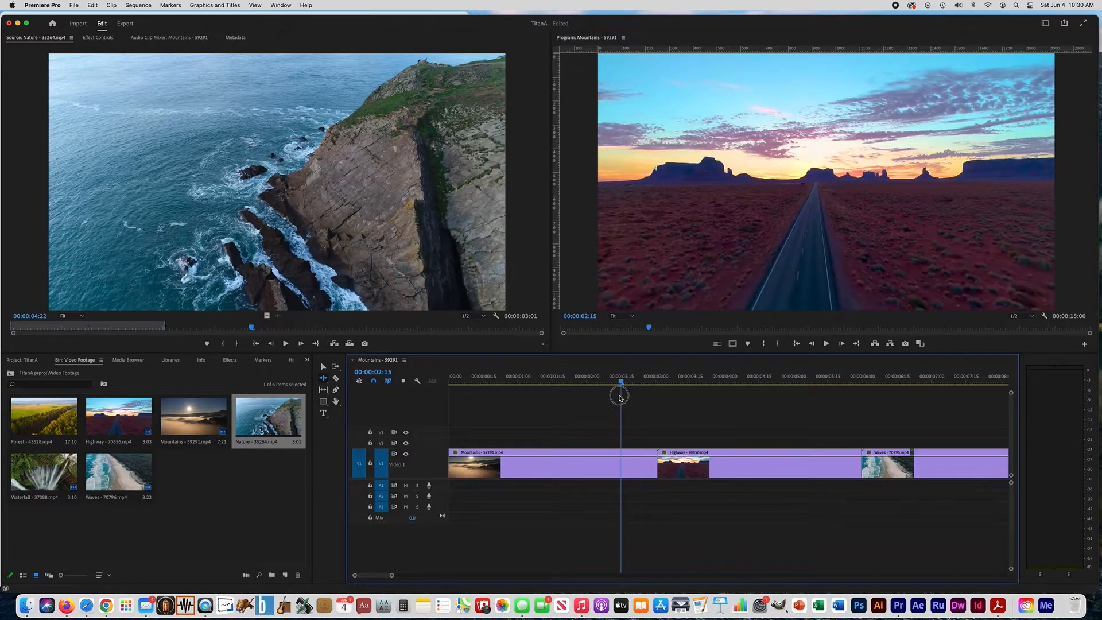
click(827, 344)
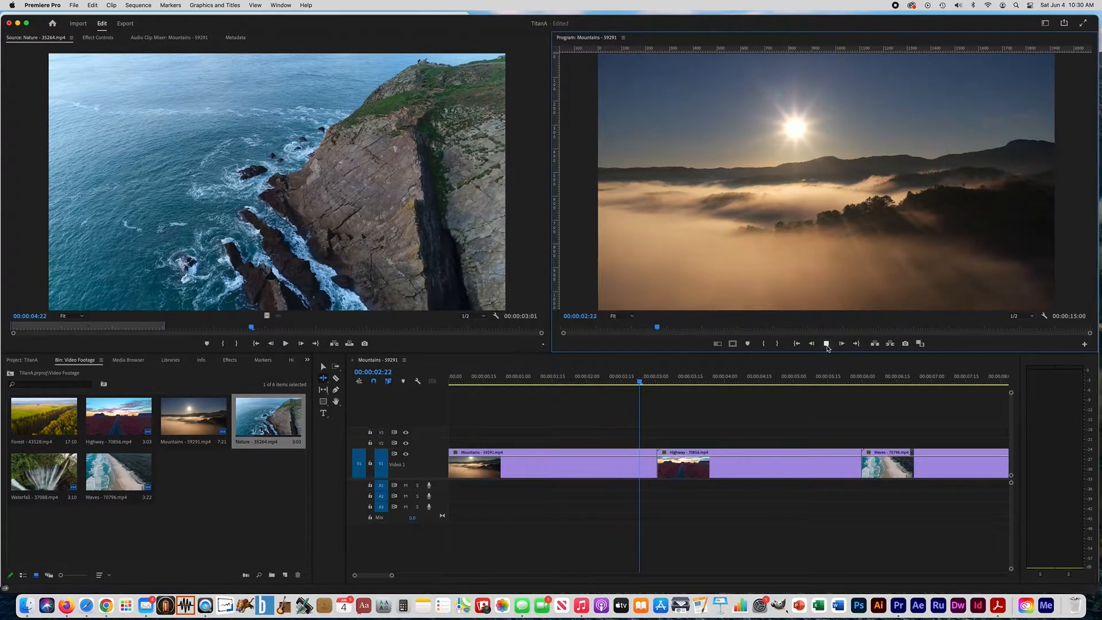
click(827, 344)
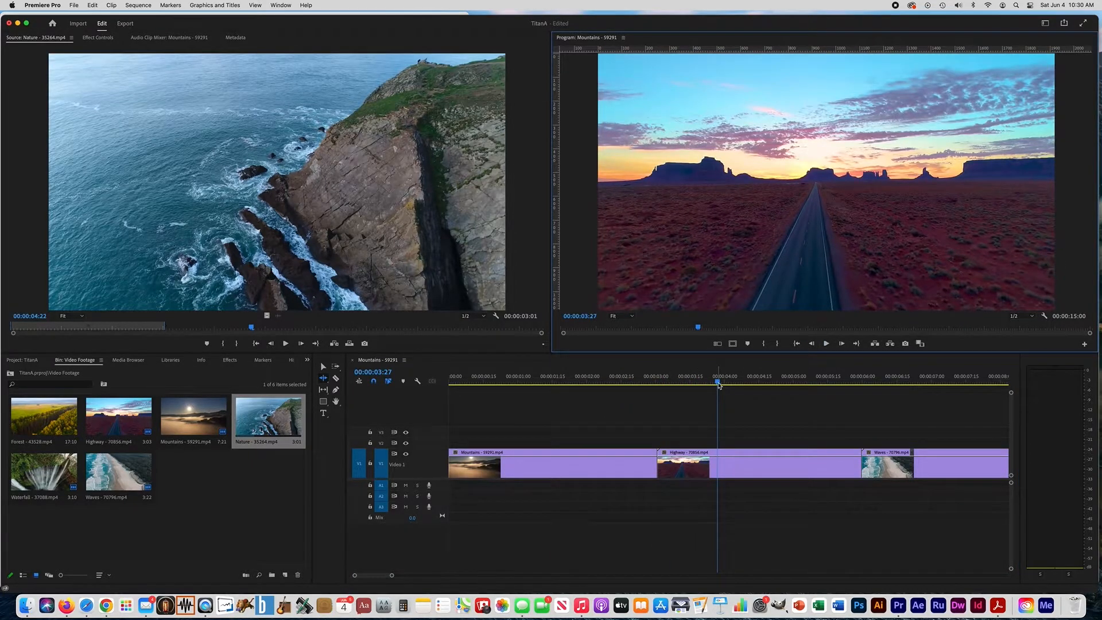
drag(720, 386, 558, 399)
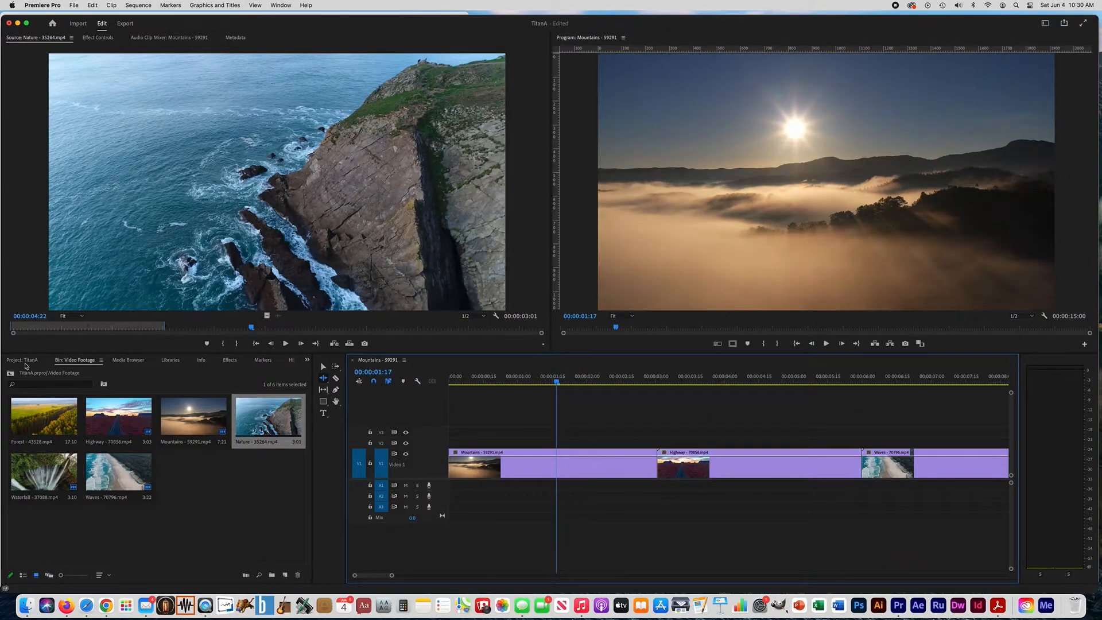
Apply the Cross Dissolve video transition from the Dissolve group to the cut between the Mountains and Highway clips
click(229, 361)
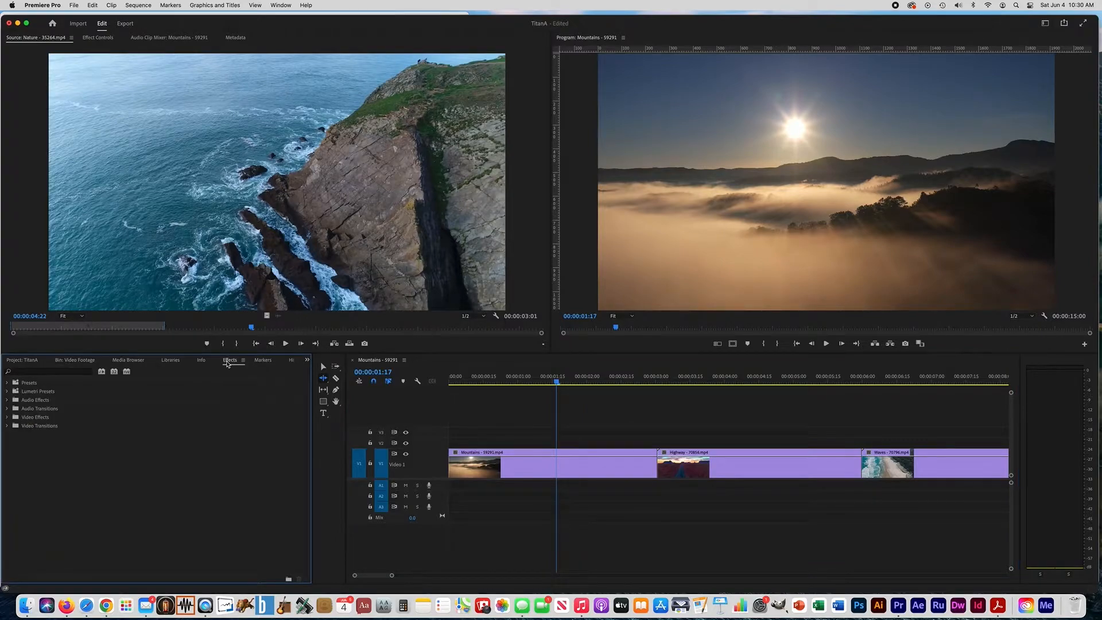
click(8, 426)
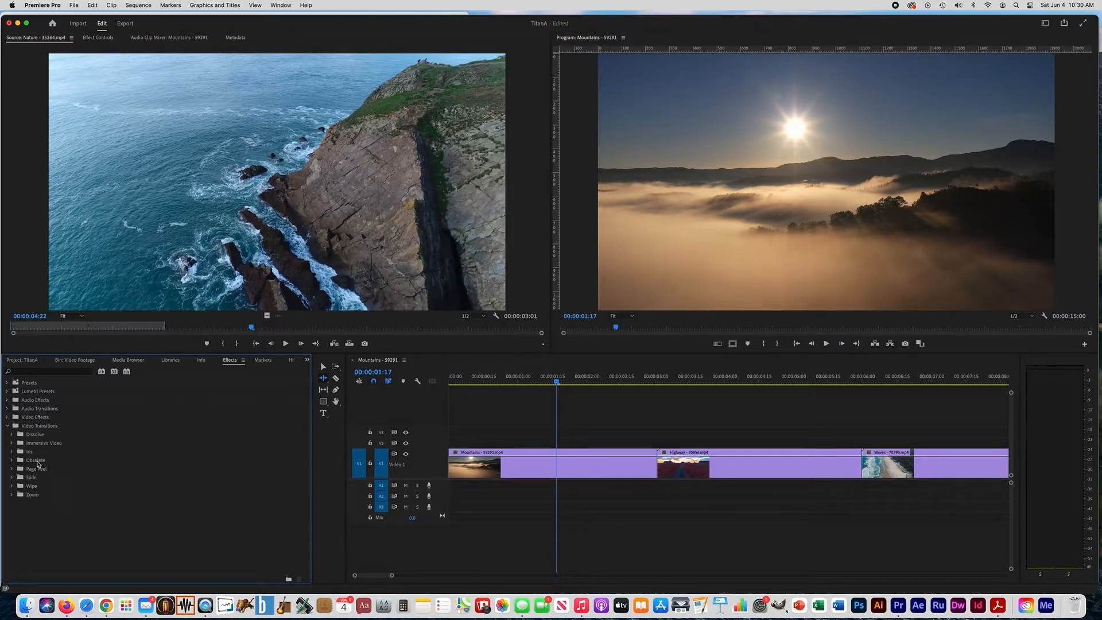
click(11, 435)
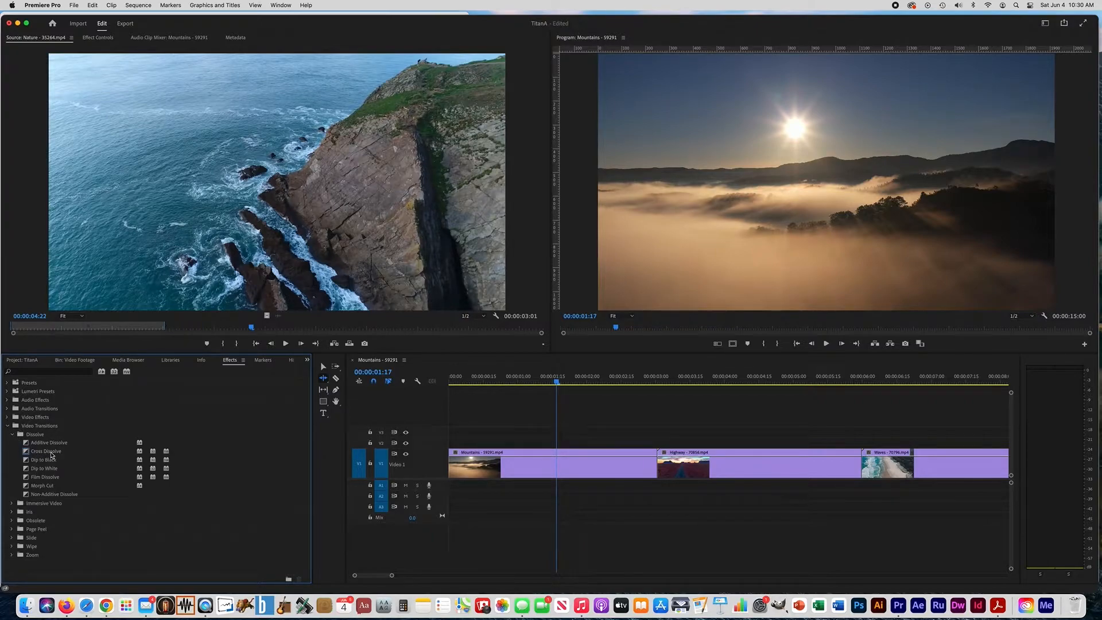
drag(41, 452, 659, 473)
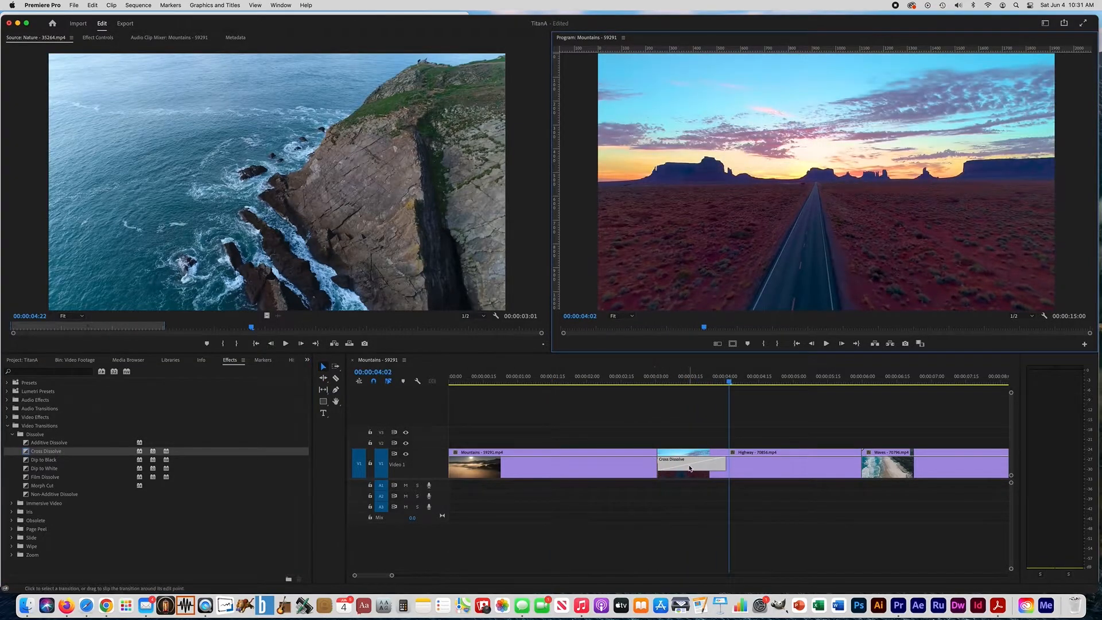
Lengthen the Cross Dissolve at the start of the Highway clip to about 1.2 seconds and play it back
click(689, 468)
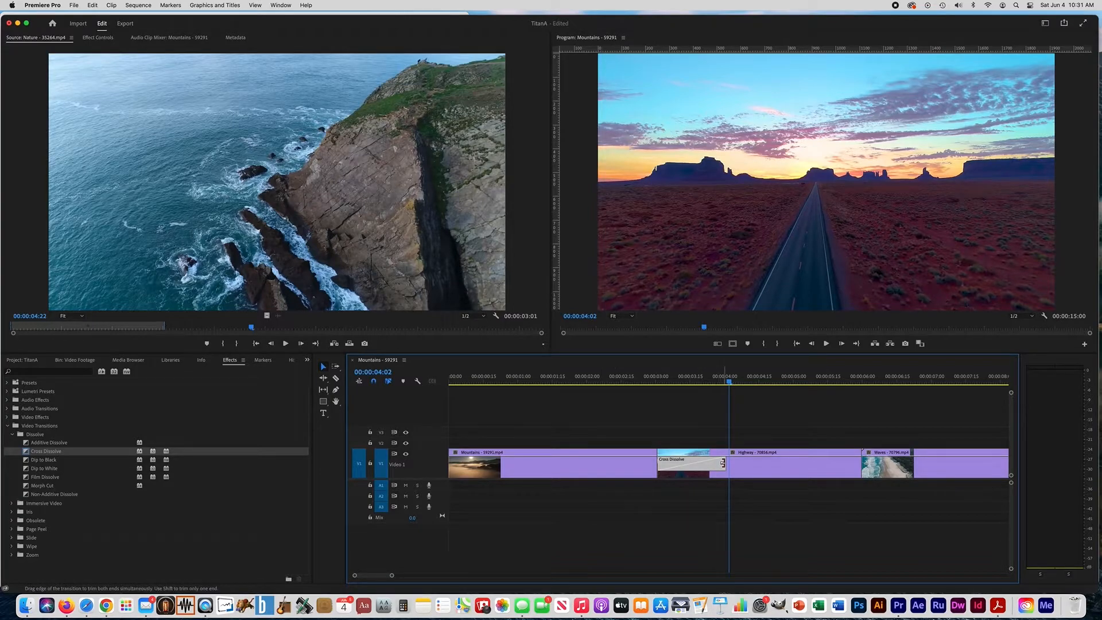
drag(723, 462, 739, 463)
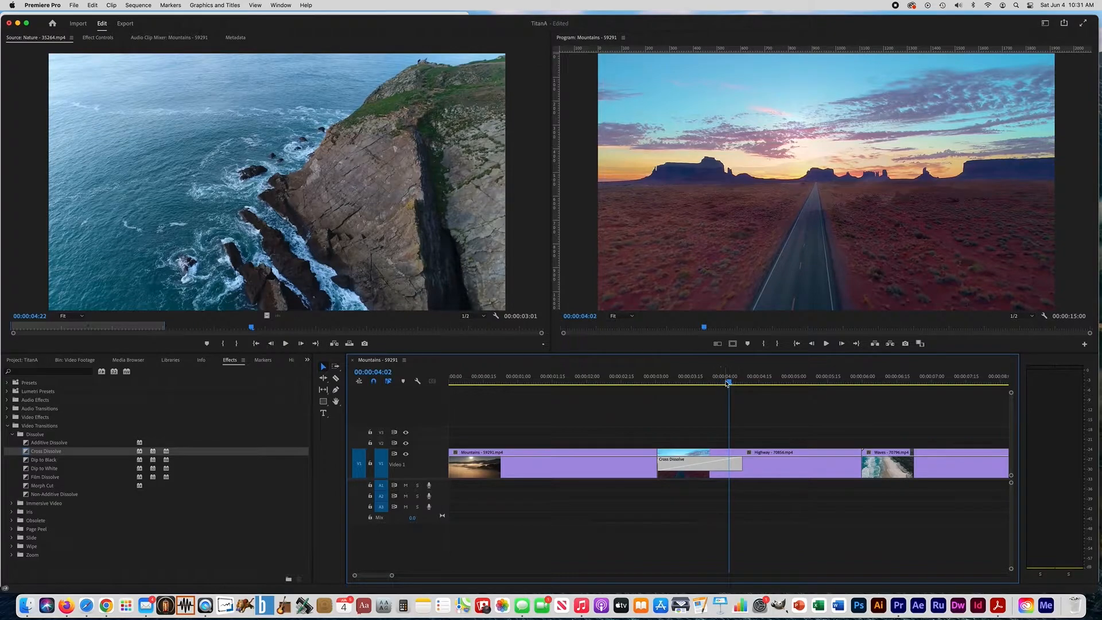
click(635, 385)
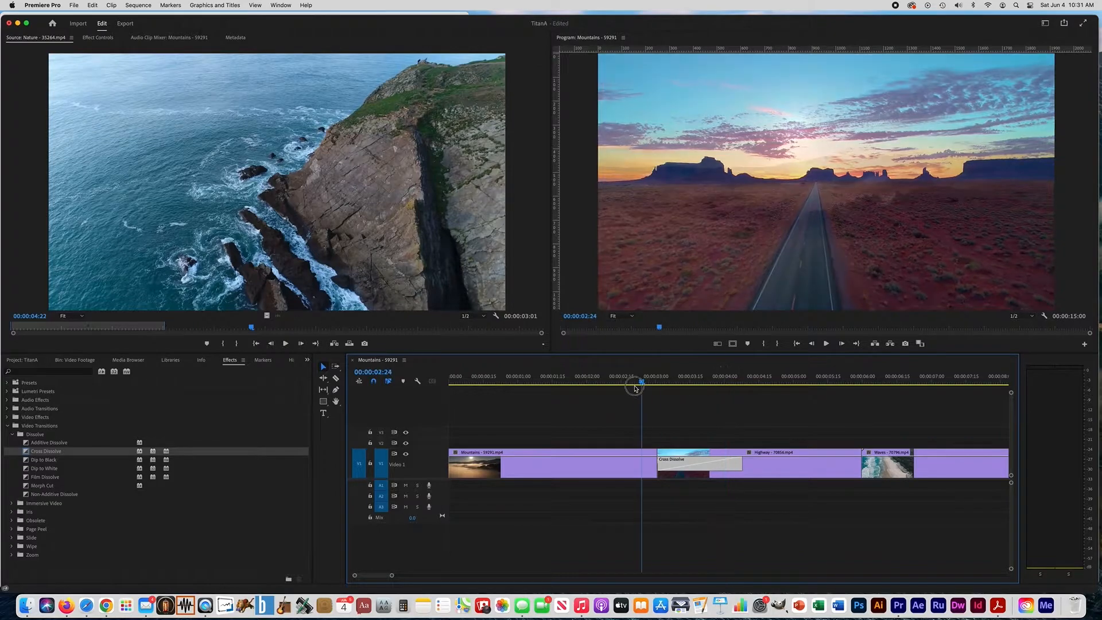
drag(636, 388, 617, 384)
click(827, 344)
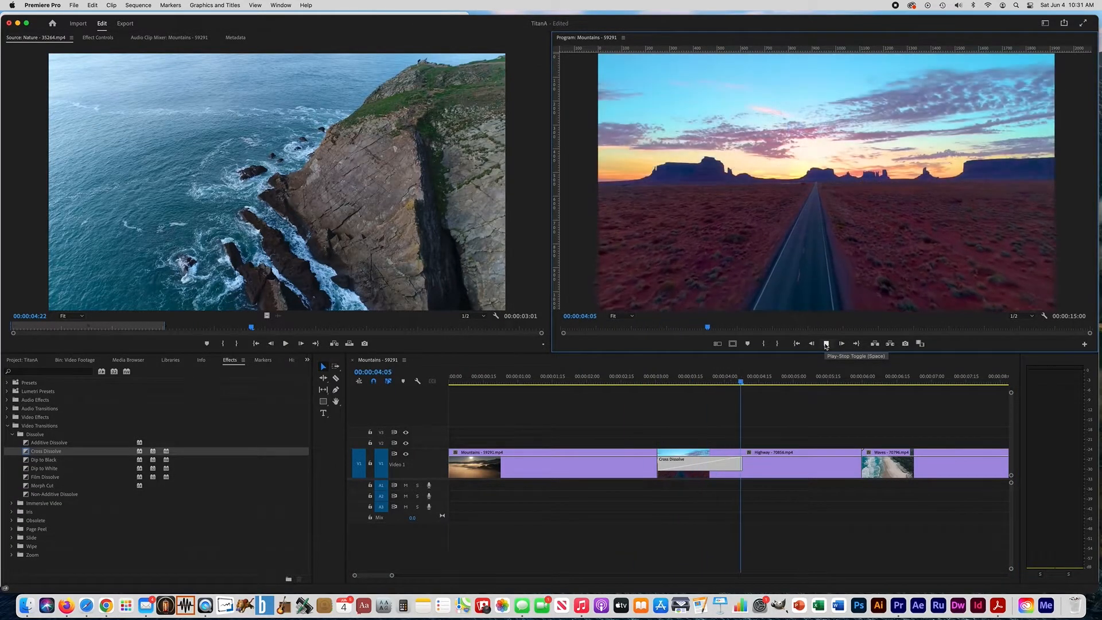
click(827, 344)
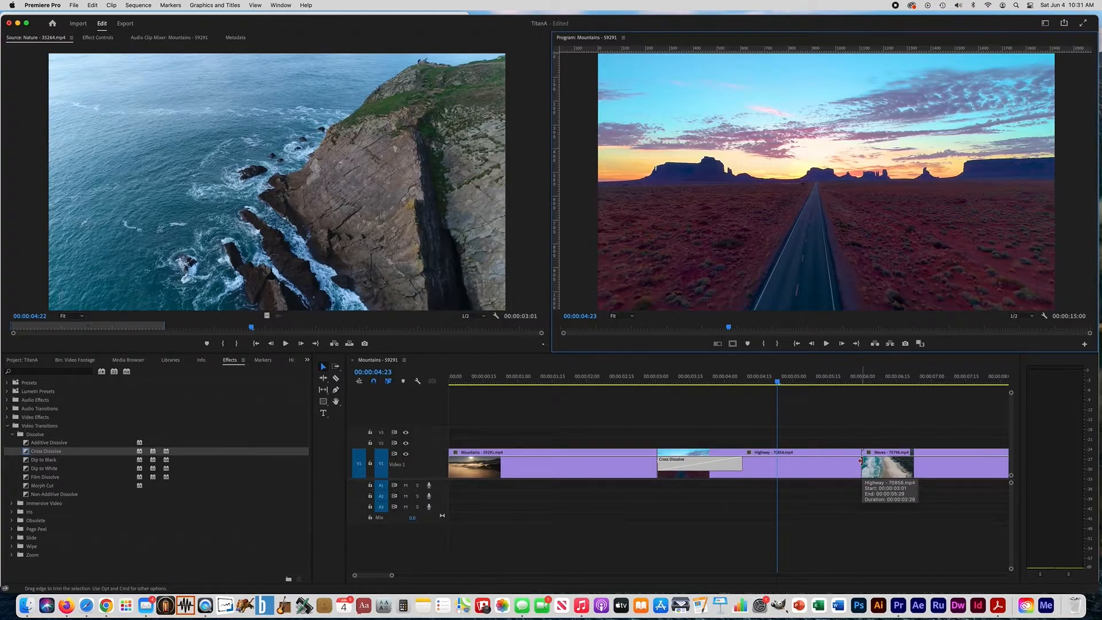
Apply a Cross Dissolve to the cut between the Highway and Waves clips, about 1.3 seconds long
key(Down)
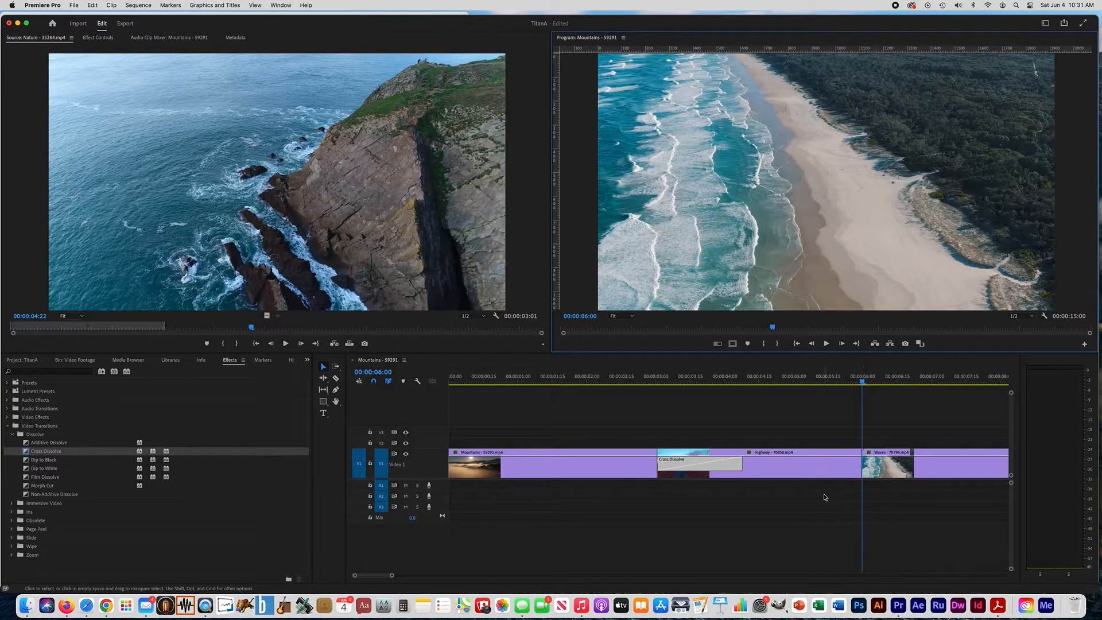
scroll(825, 498, down, 5)
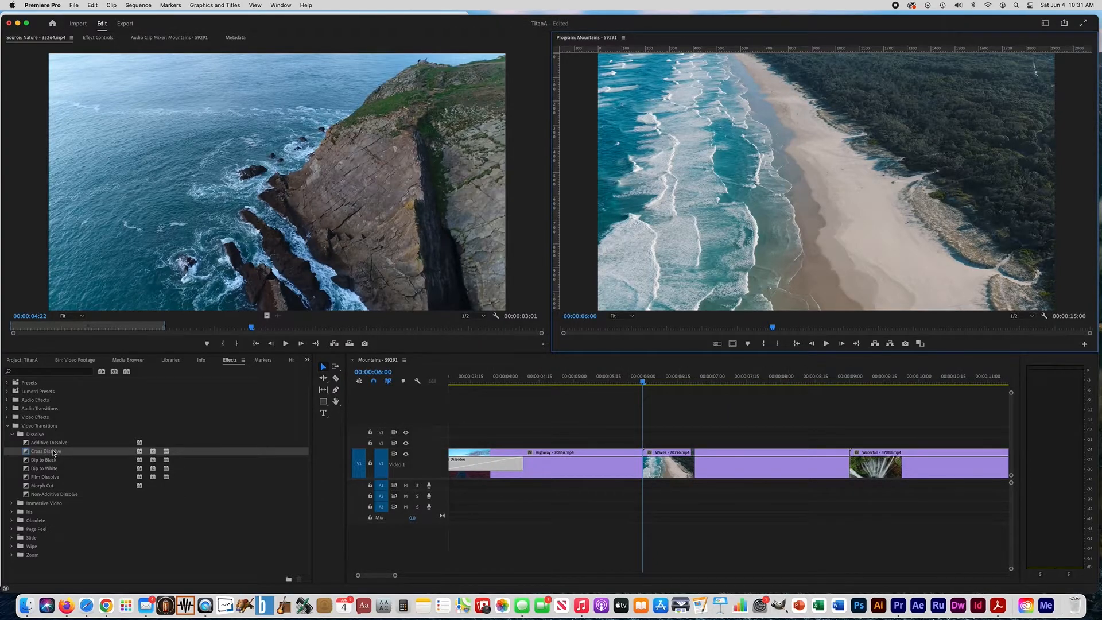
drag(53, 453, 731, 463)
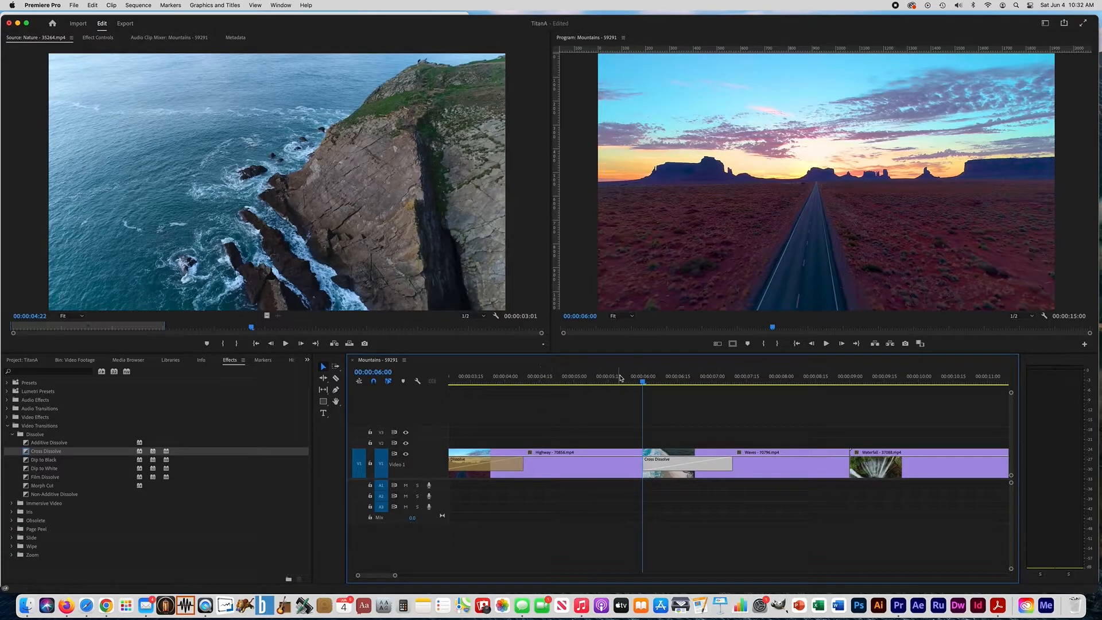
Play back the Cross Dissolve between the Highway and Waves clips, starting from 00:00:05:18
drag(644, 381, 615, 383)
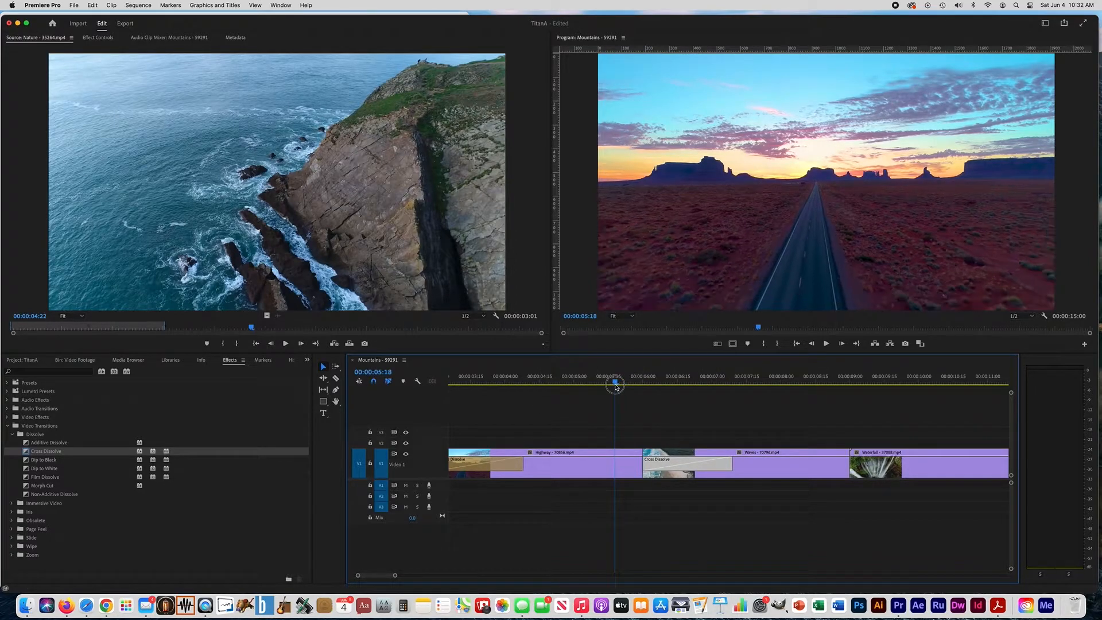
click(827, 344)
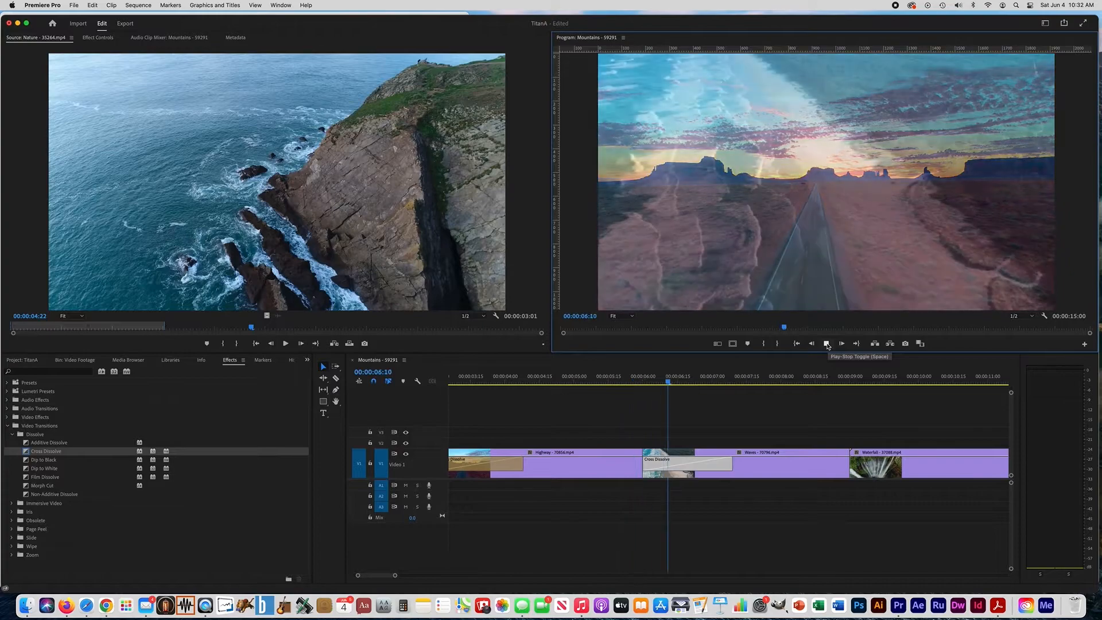
click(827, 343)
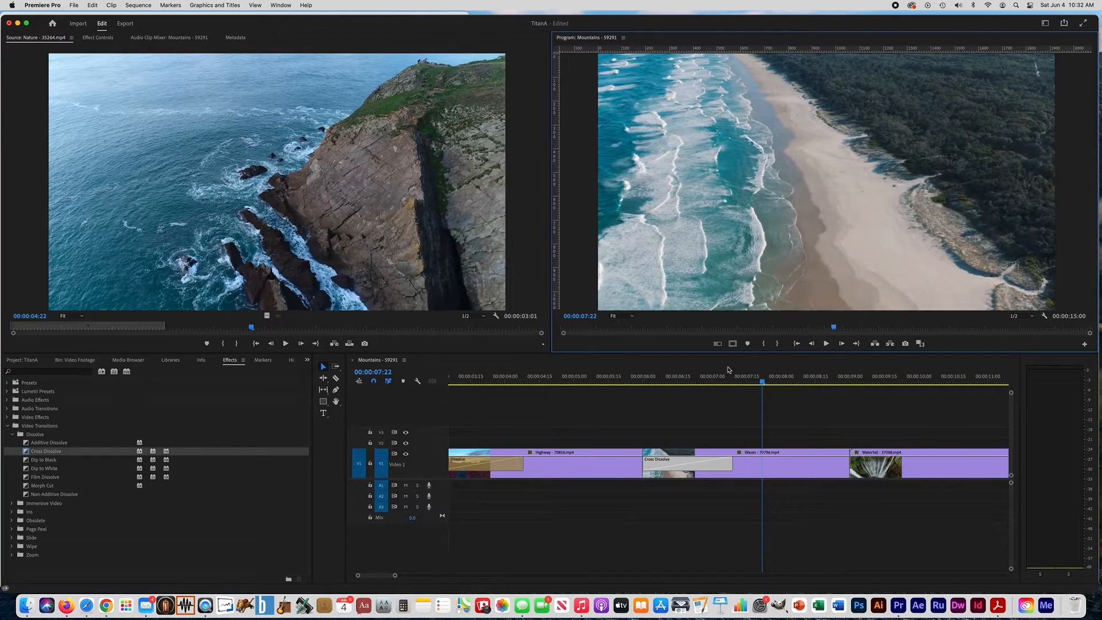
Apply a Cross Dissolve to the cut between the Waves and Waterfall clips and lengthen it to about 1.3 seconds
key(Up)
key(Down)
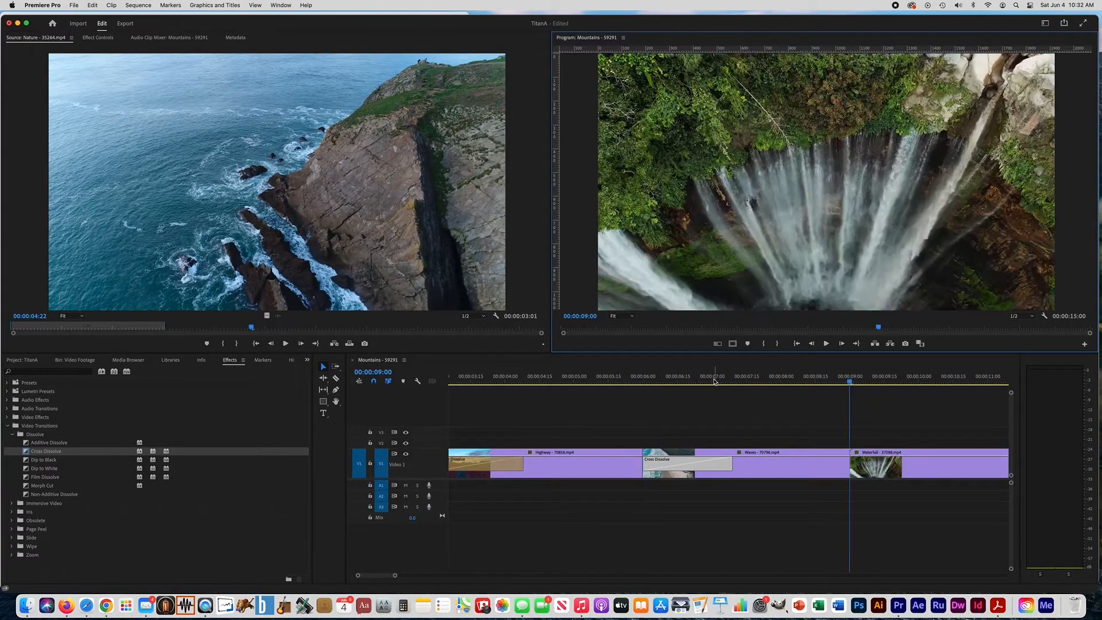
scroll(594, 445, right, 5)
scroll(594, 445, right, 2)
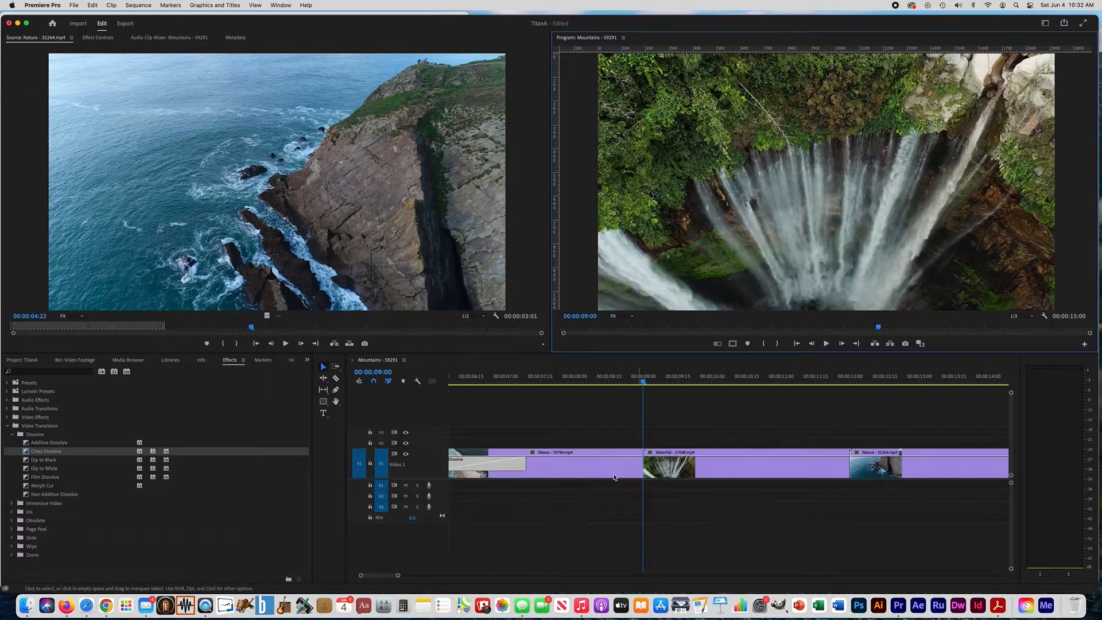
drag(46, 452, 632, 460)
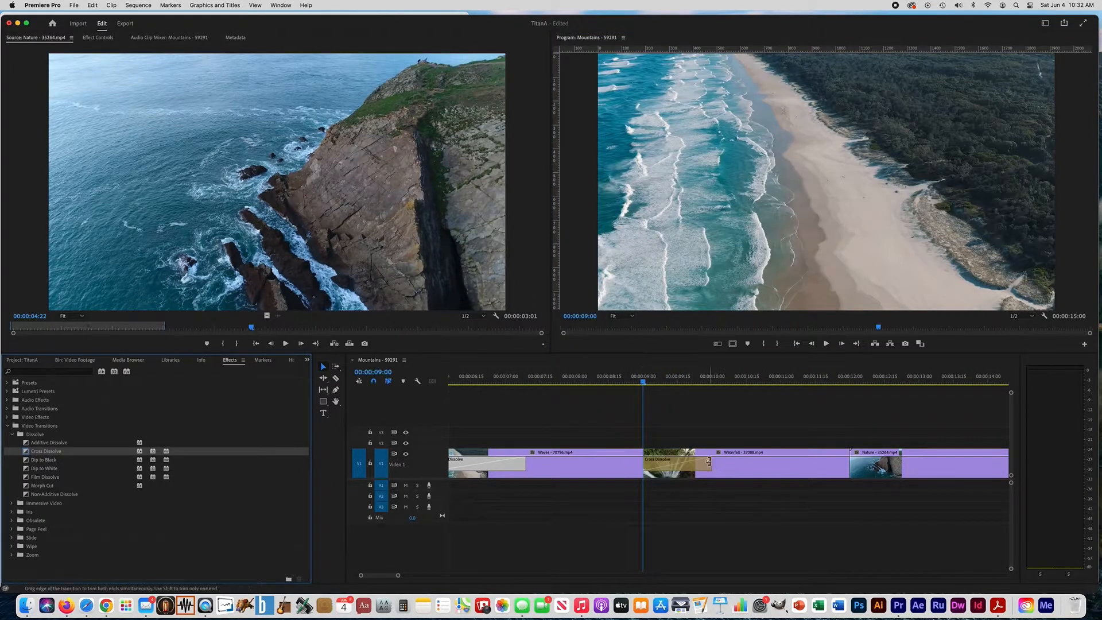
drag(709, 461, 733, 458)
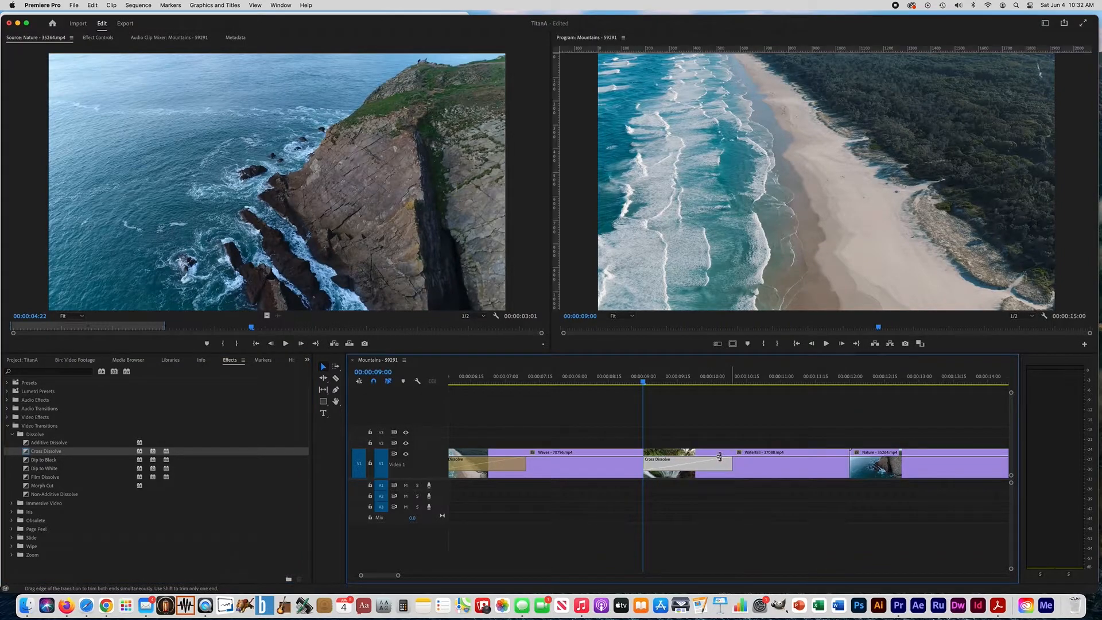
Apply a Cross Dissolve to the cut between the Waterfall and Nature clips and lengthen it to about 1.2 seconds
key(Up)
key(Down)
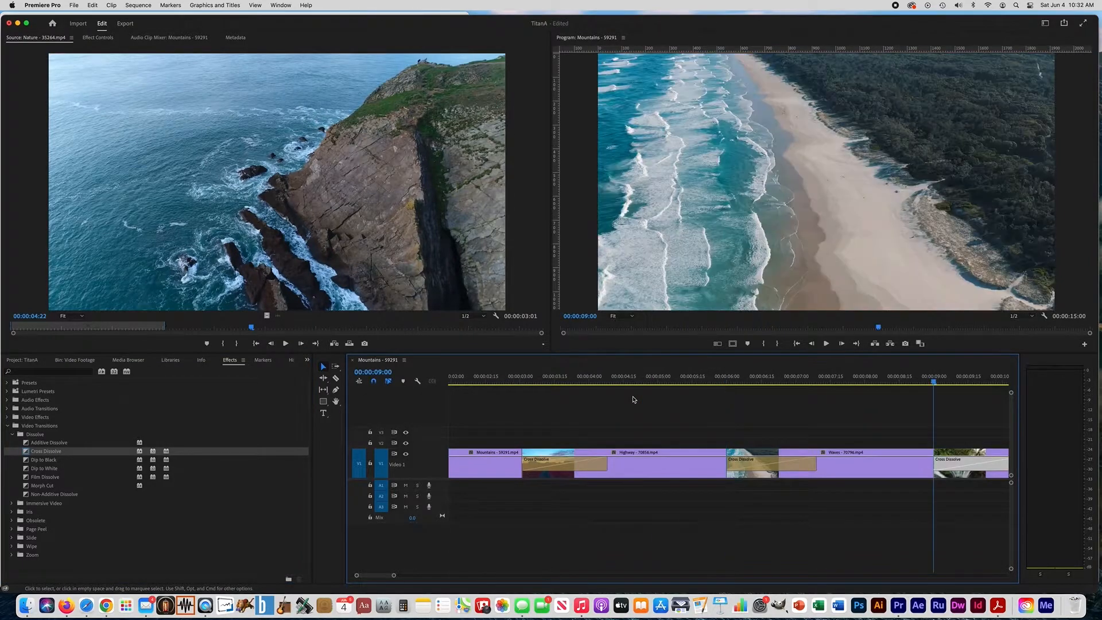
key(Down)
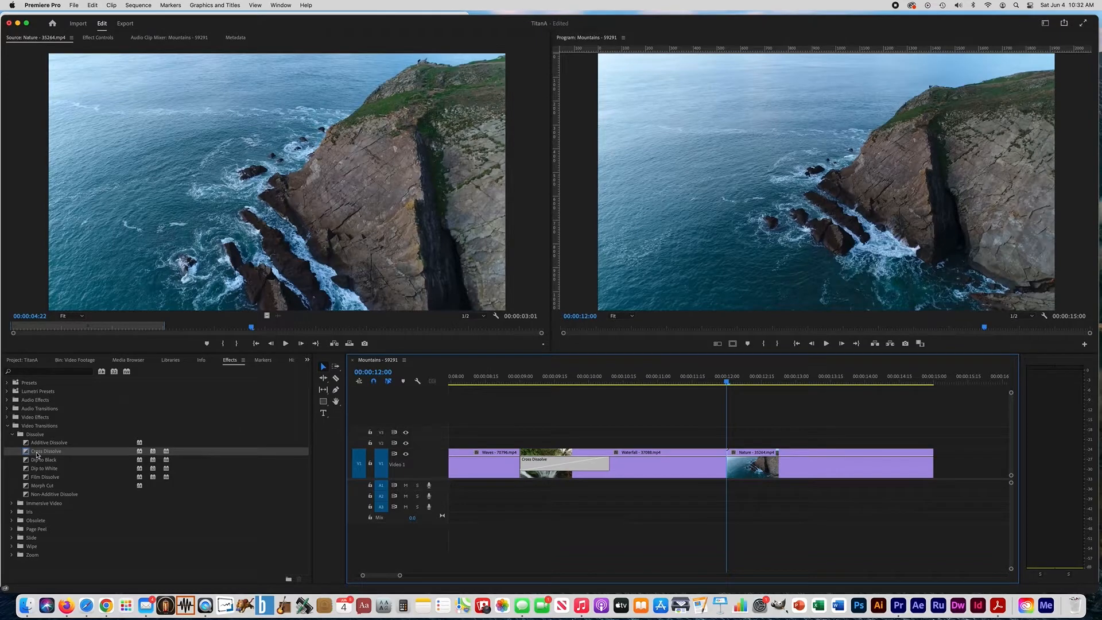
drag(38, 455, 722, 462)
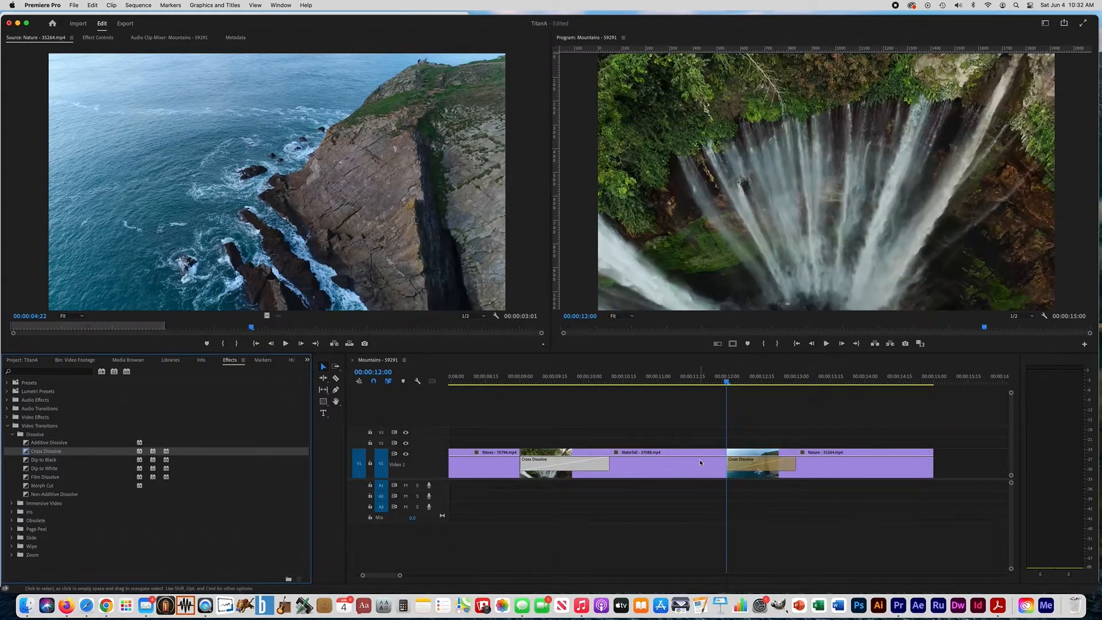
drag(794, 463, 807, 463)
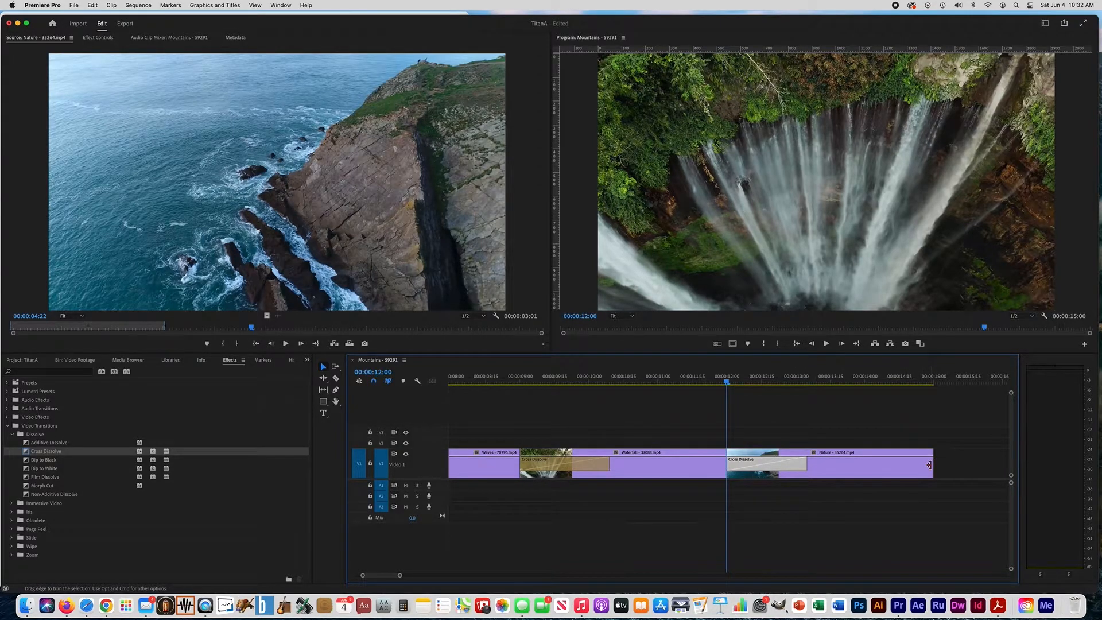
Add Dip to Black to the Nature clip's end and Cross Dissolve to the Mountains clip's start, and play back the sequence
click(48, 461)
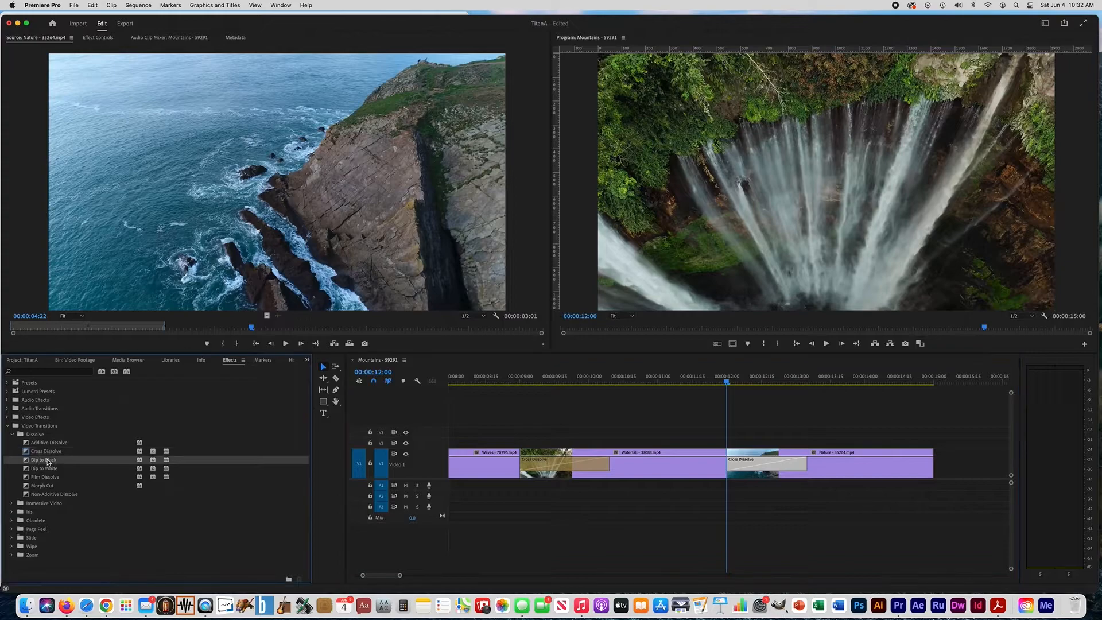
drag(48, 463, 931, 462)
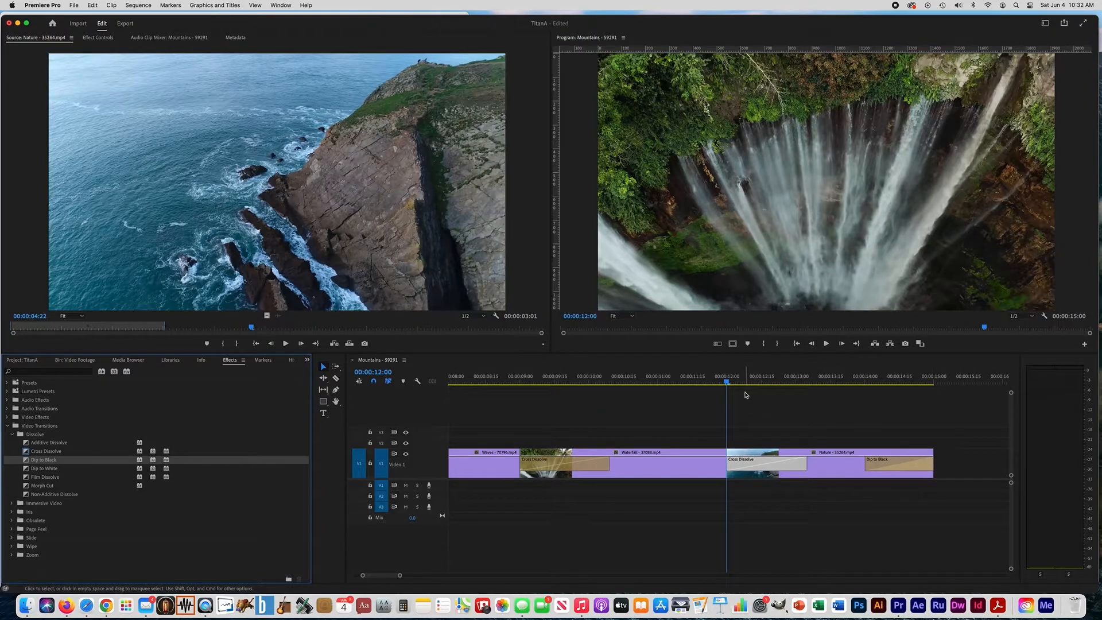
click(711, 402)
key(Home)
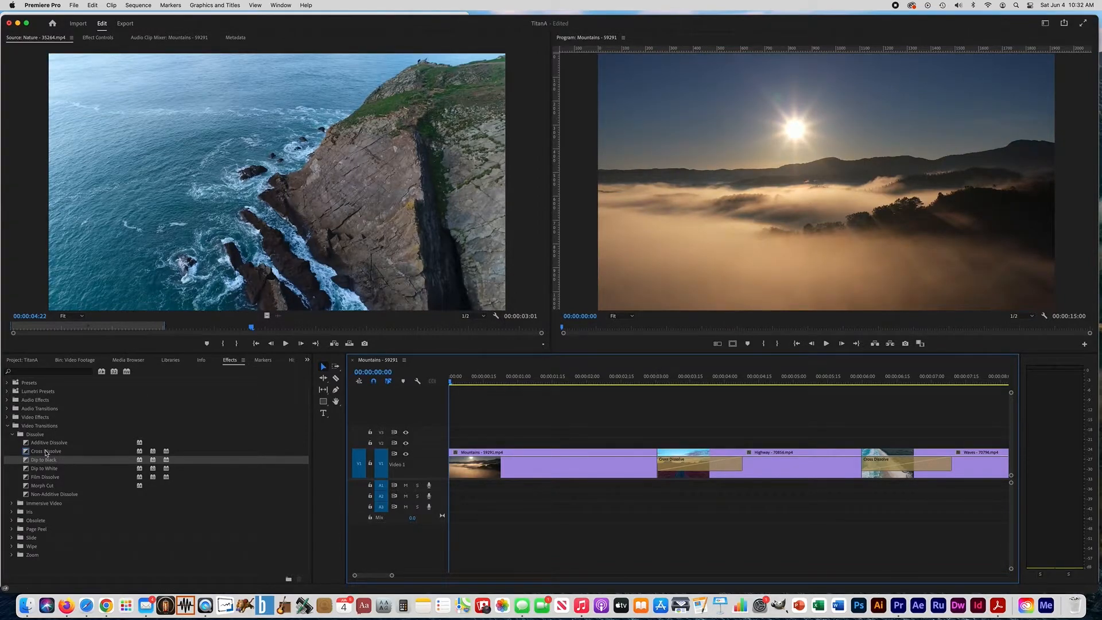
drag(46, 452, 453, 466)
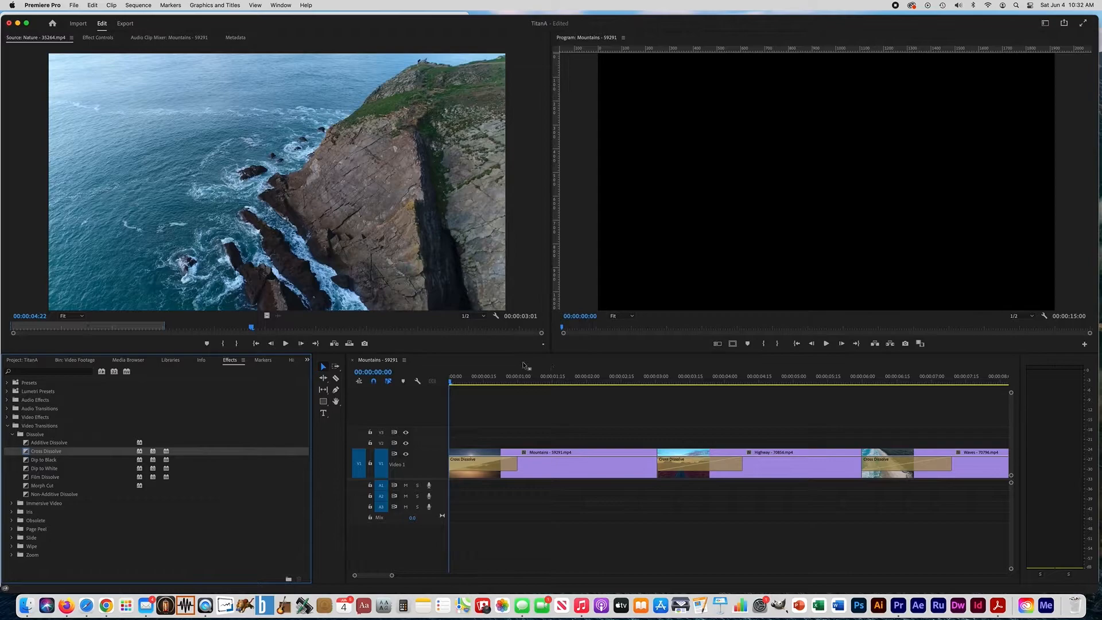
click(826, 343)
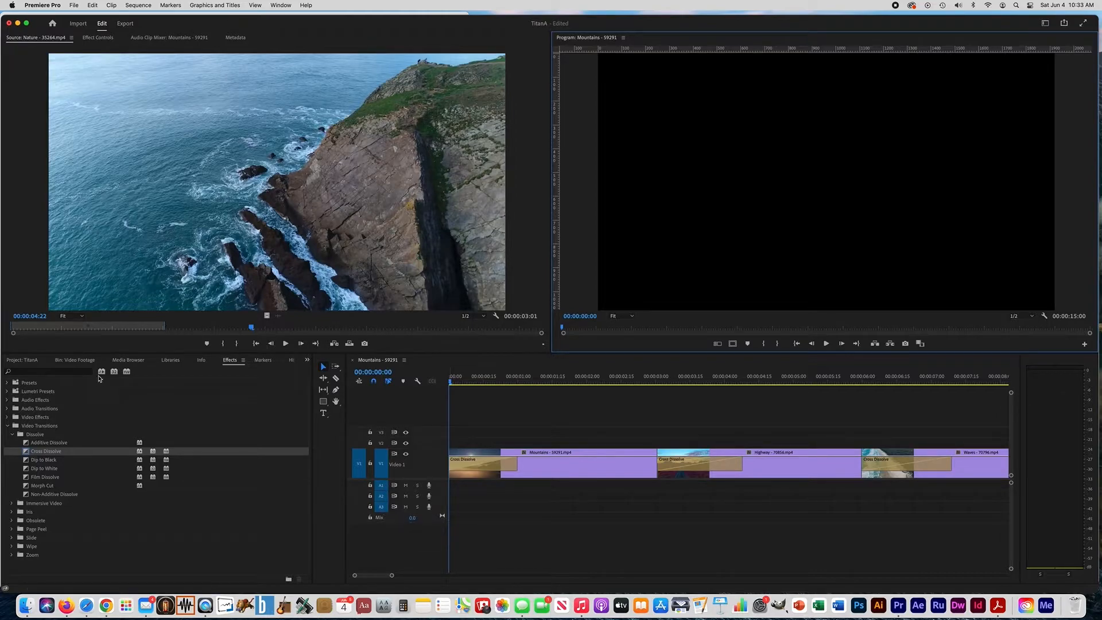
Place whip-110235.mp3 on audio track A1 from the start of the sequence and play it back with the video
click(35, 362)
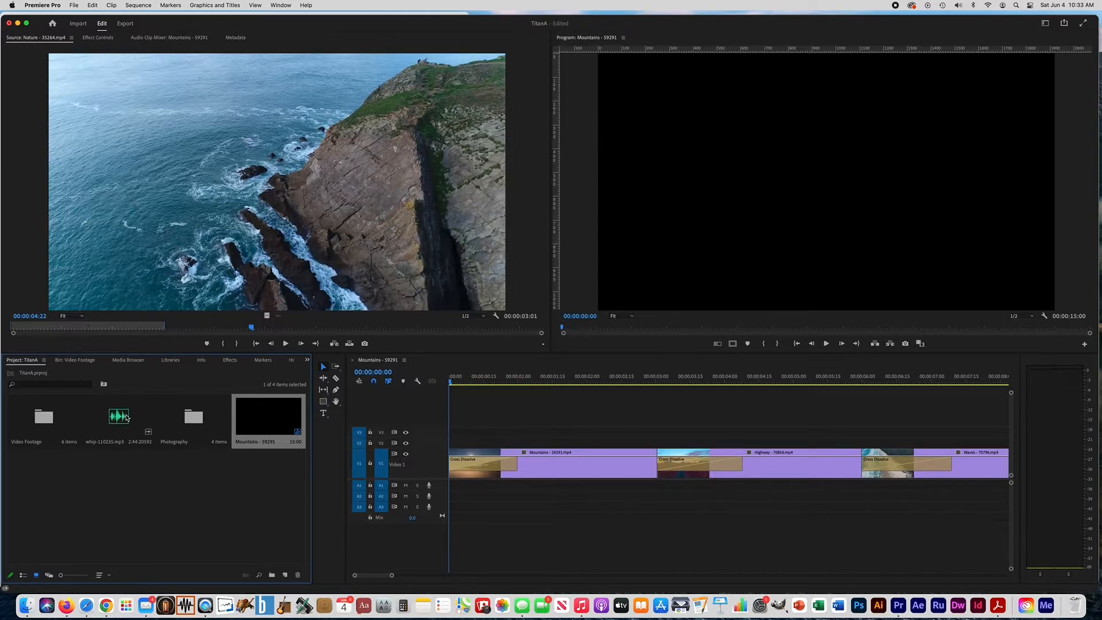
drag(116, 421, 454, 486)
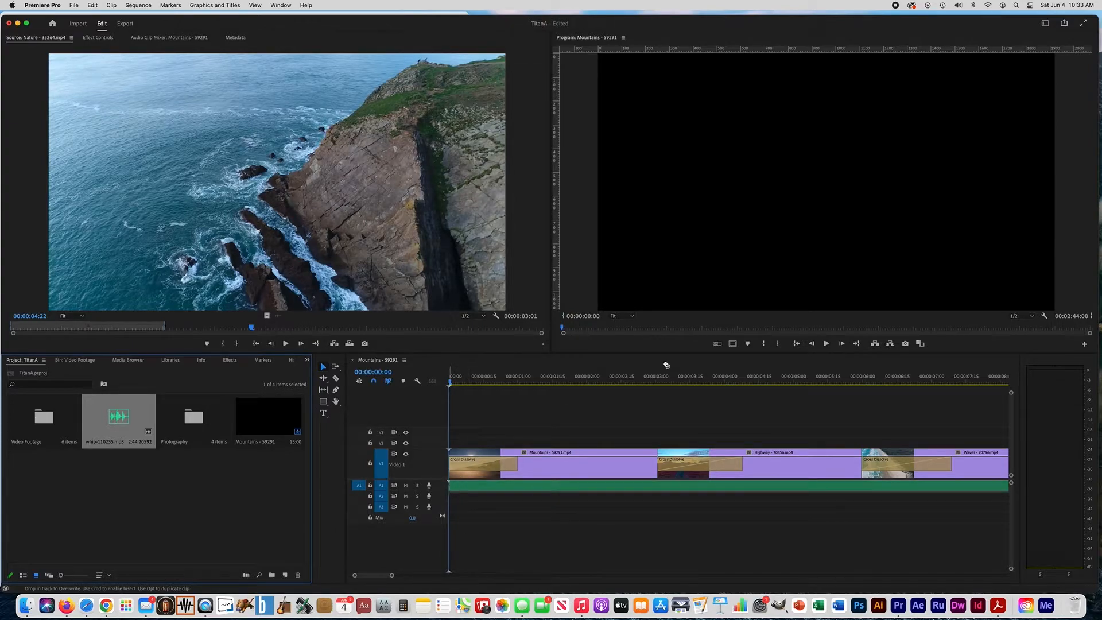
click(827, 344)
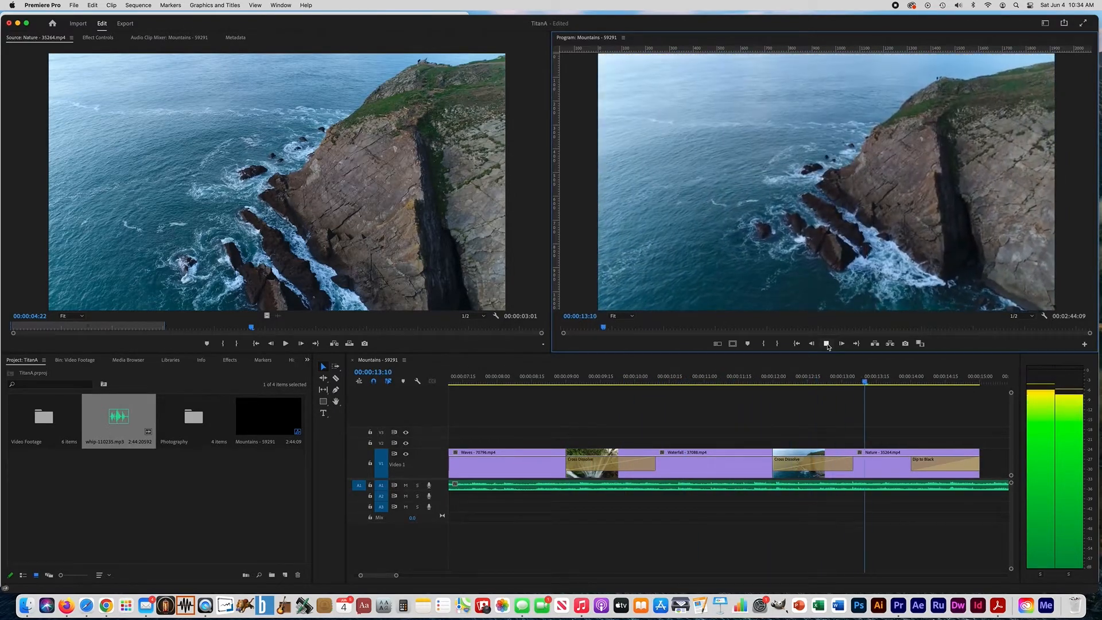
click(827, 344)
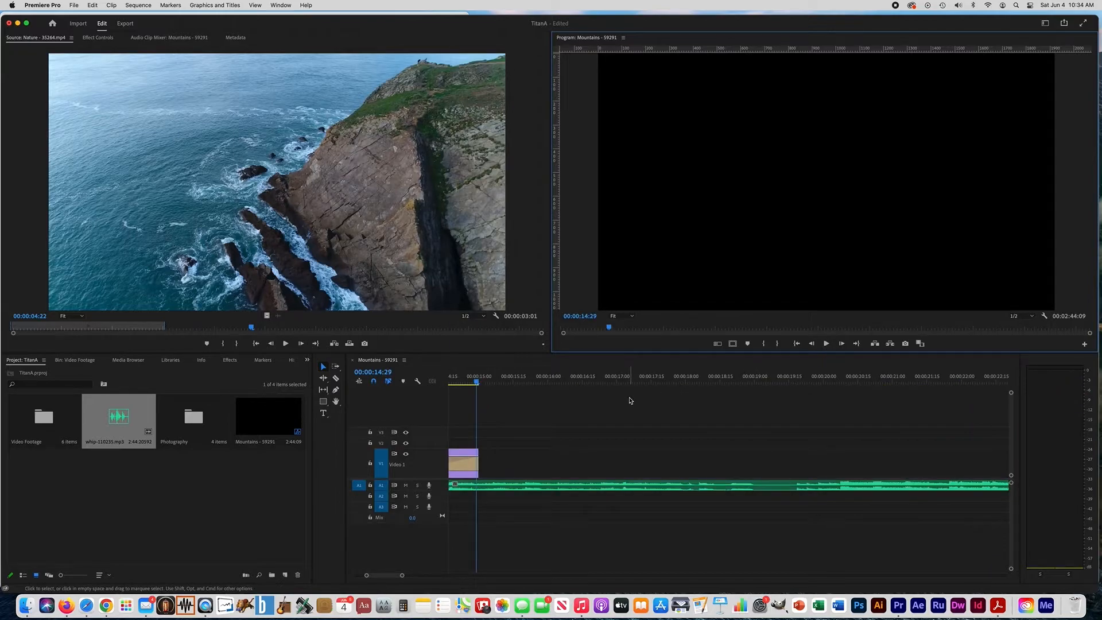
Make audio track A1 taller and trim the end of the music clip to about 00:00:19:08
click(589, 400)
key(minus)
key(minus)
key(minus)
key(minus)
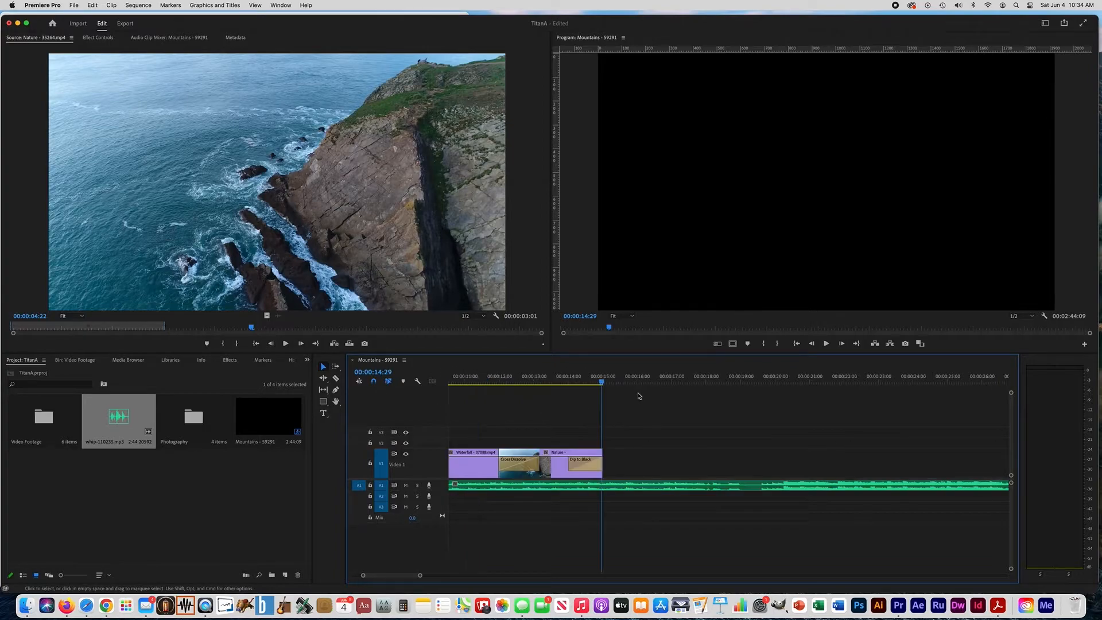
key(minus)
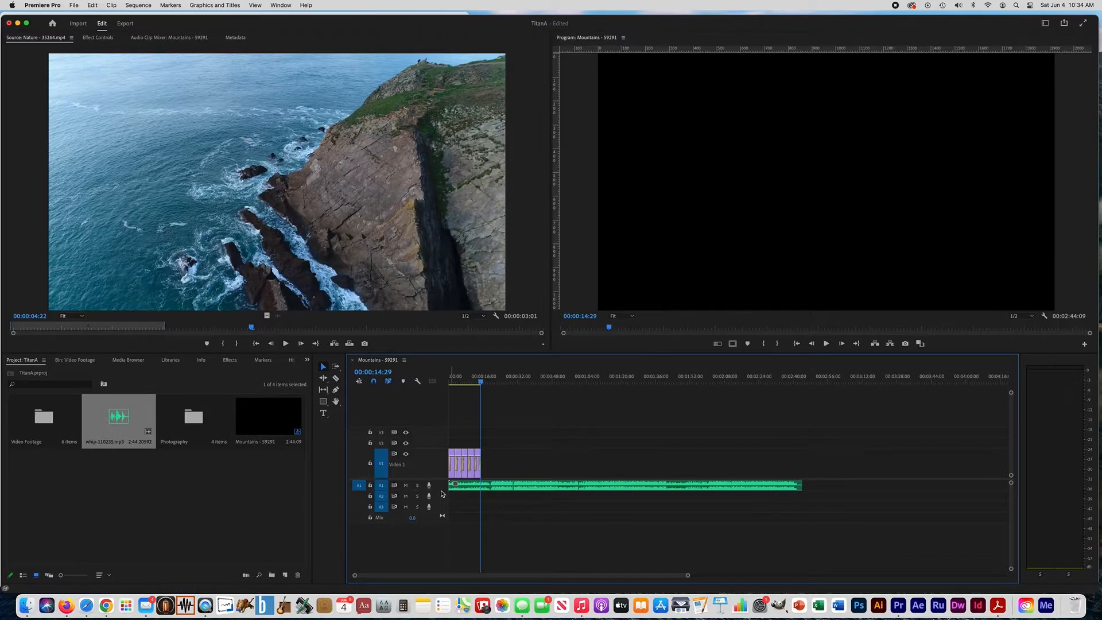
drag(443, 491, 443, 515)
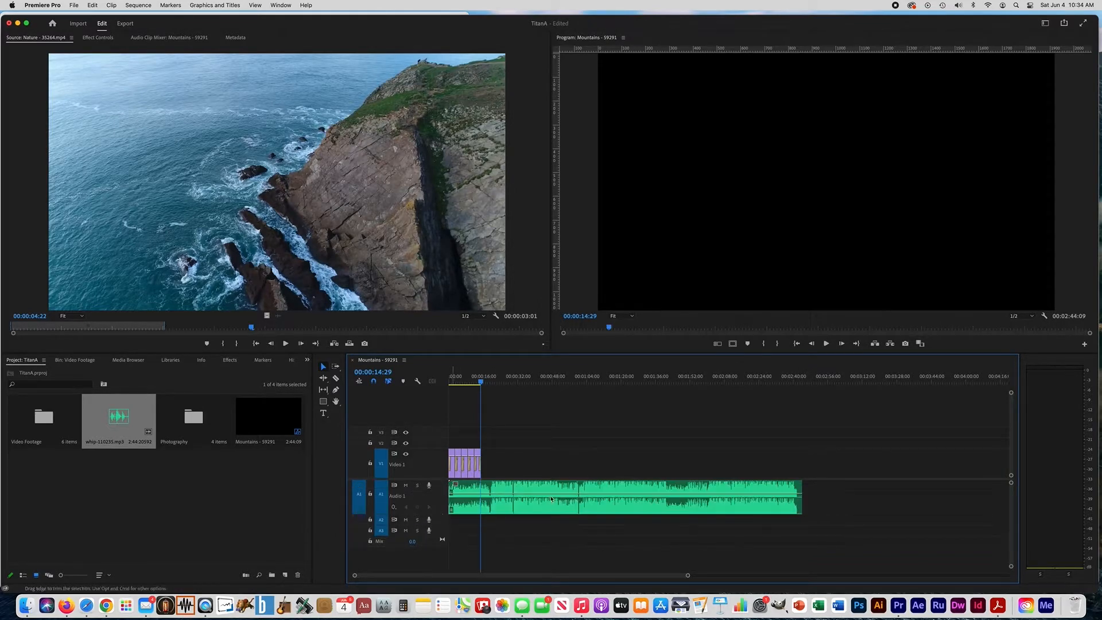
drag(801, 499, 490, 502)
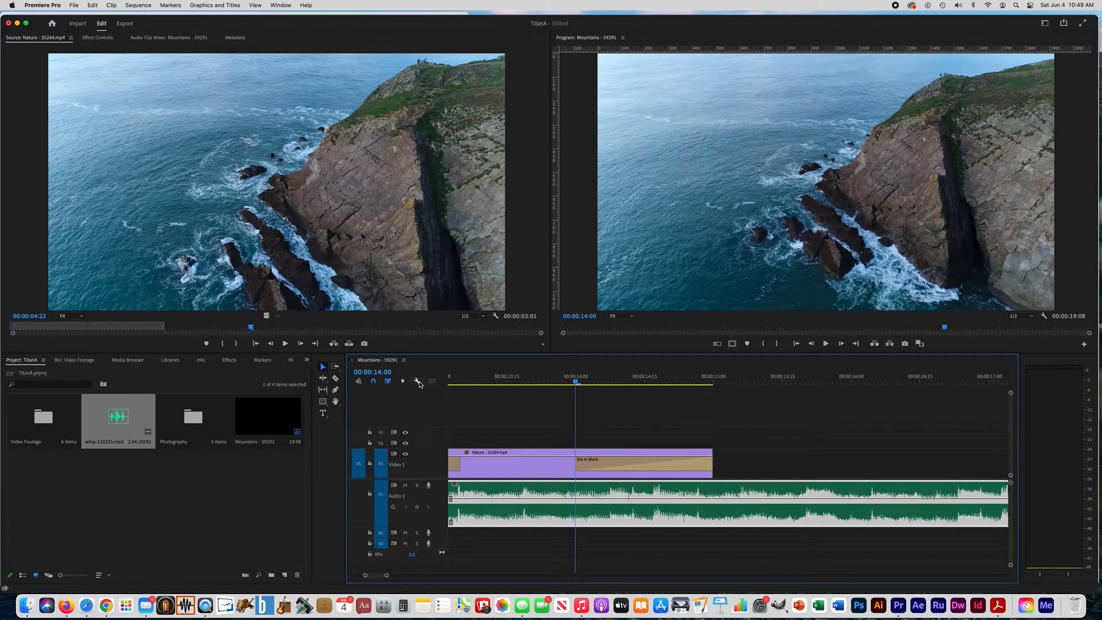
Make the Audio 1 track slightly taller and look at the music clip's Show Clip Keyframes options
key(=)
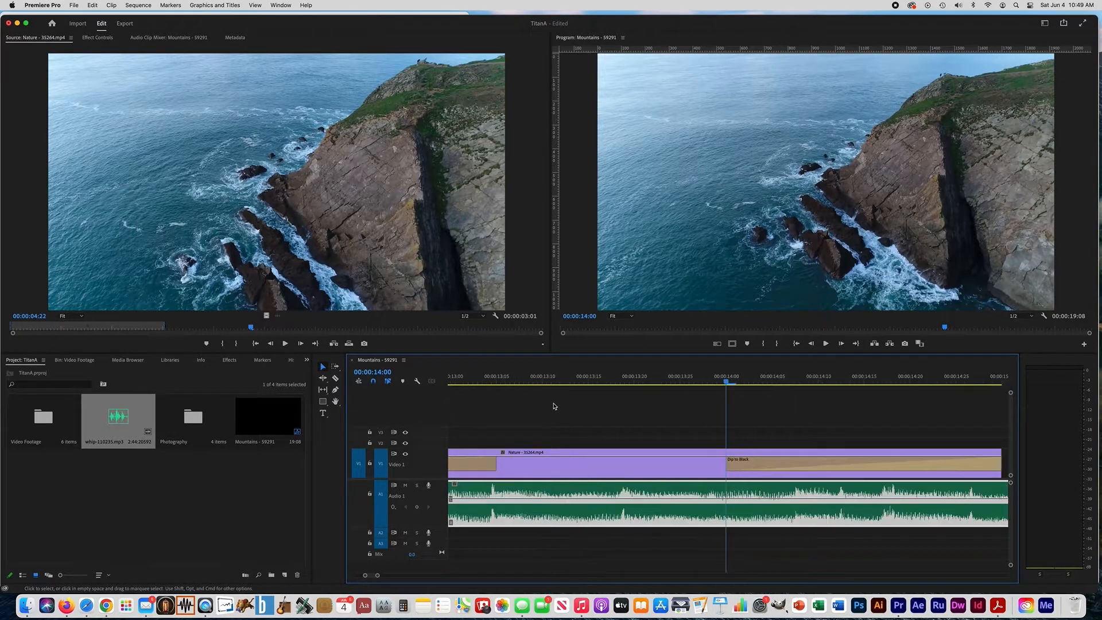
key(minus)
key(minus)
key(minus)
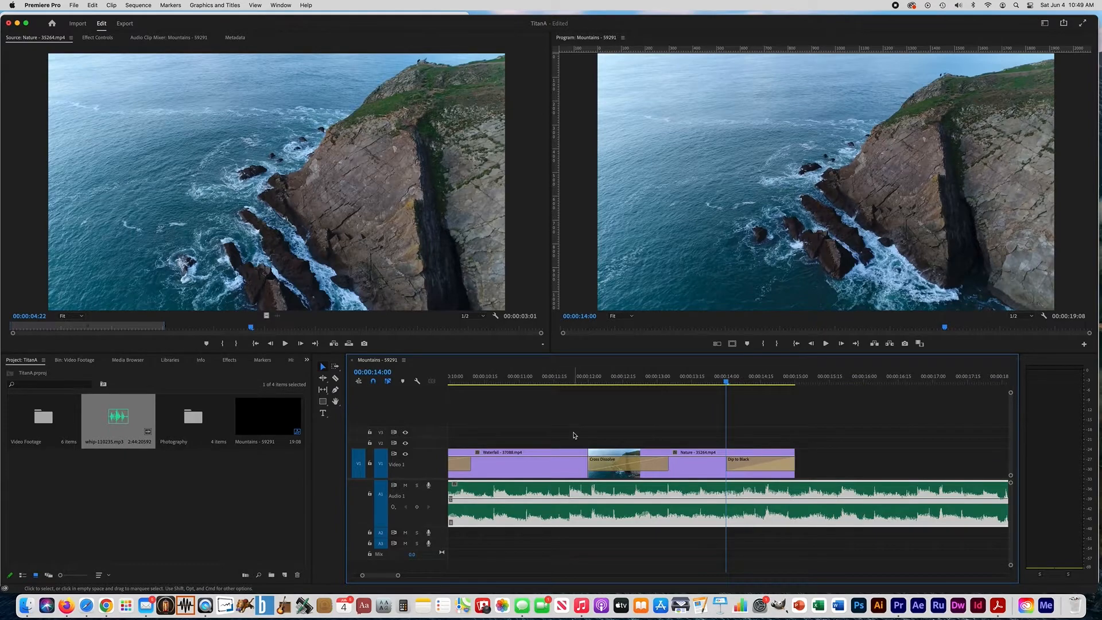
scroll(573, 437, right, 1)
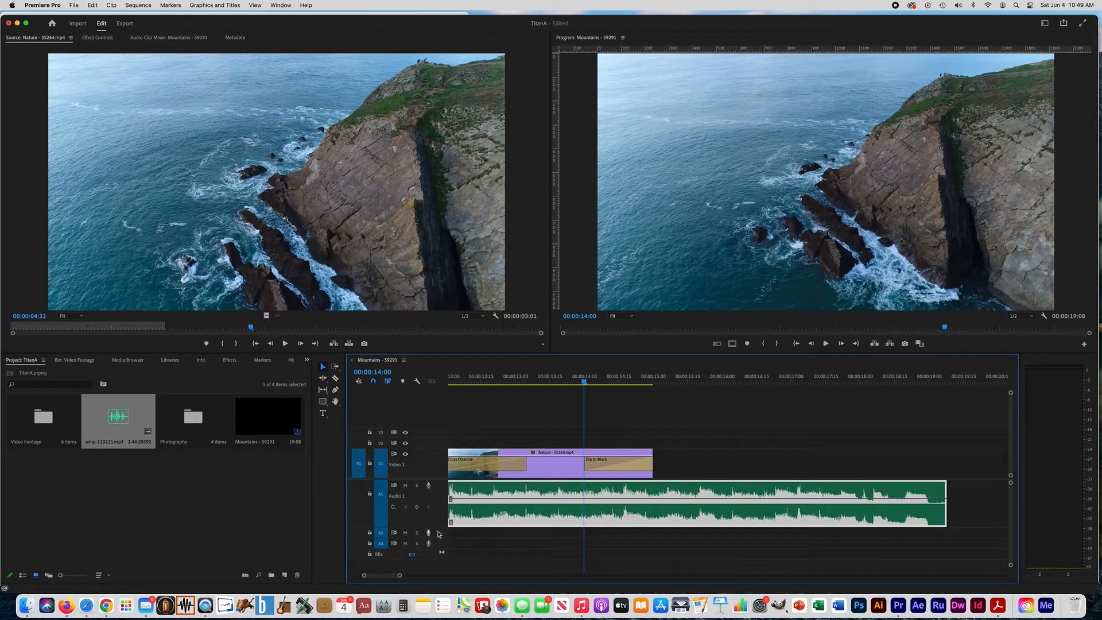
mouse_move(439, 527)
mouse_down()
mouse_move(440, 514)
mouse_move(438, 531)
mouse_up()
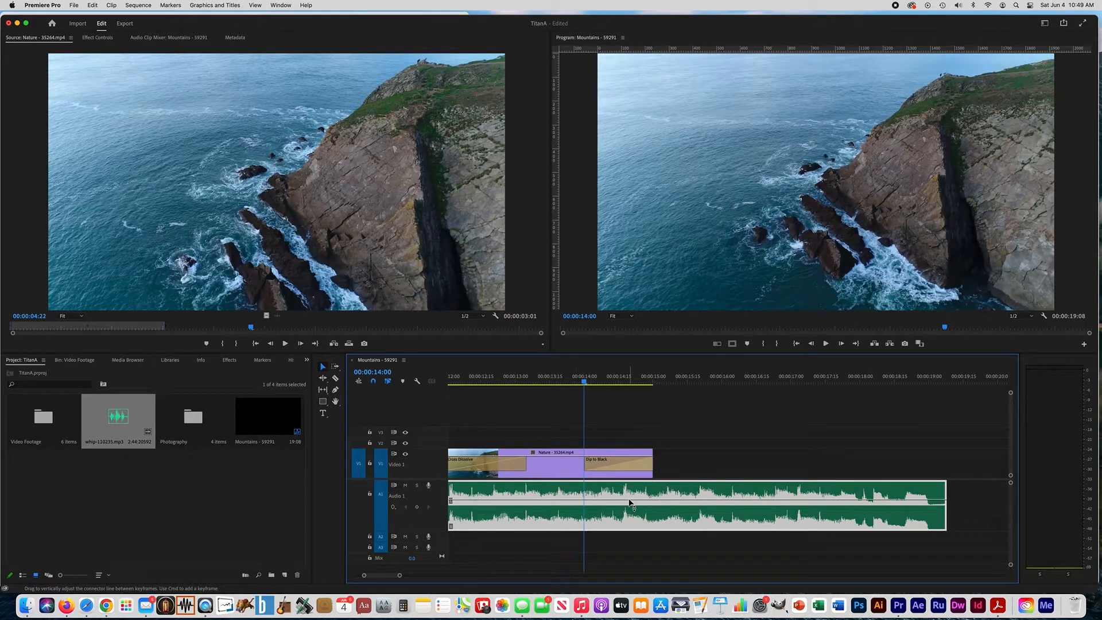
right_click(557, 504)
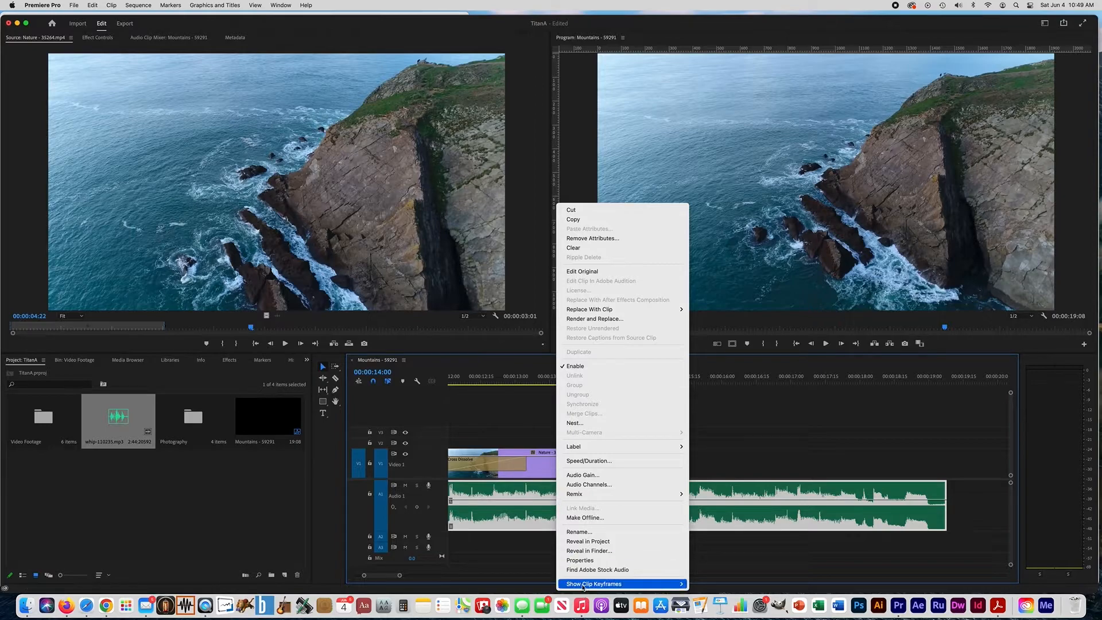
mouse_move(660, 584)
mouse_move(712, 585)
mouse_move(711, 566)
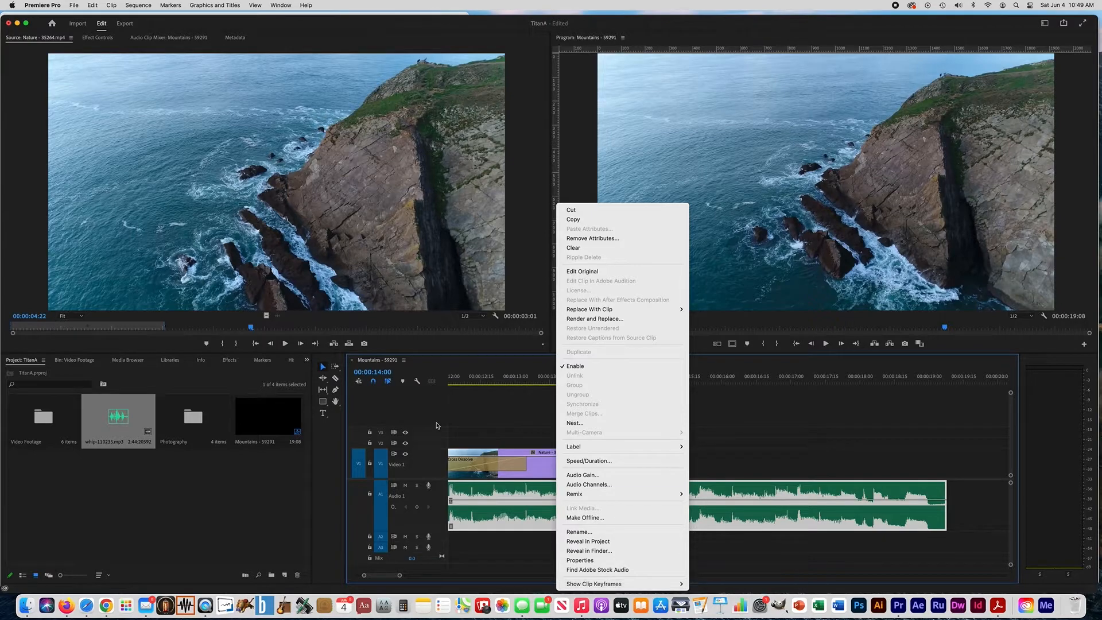
click(508, 422)
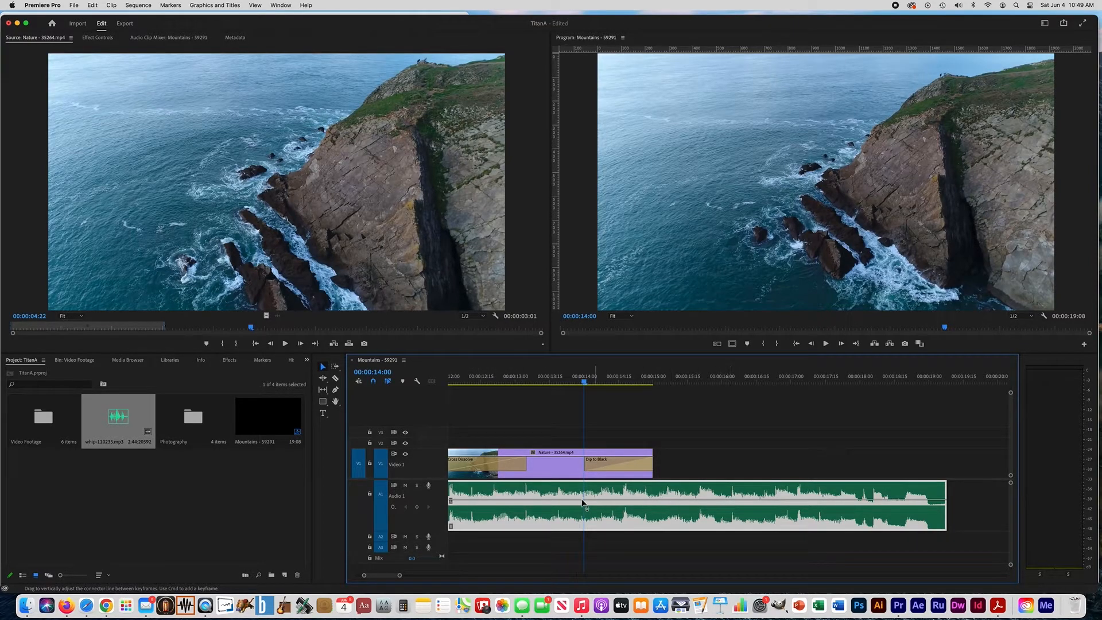
Fade out the music with Pen tool volume keyframes at about 00:00:13:08 and 00:00:15:03, lowering the second to -999.0 dB
click(336, 390)
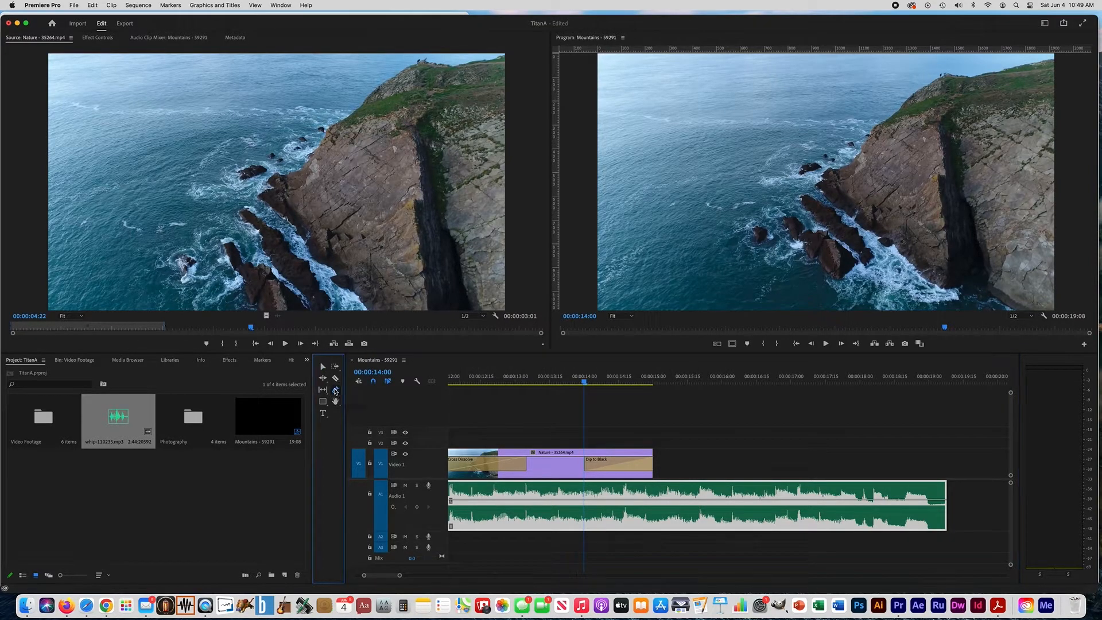
click(535, 500)
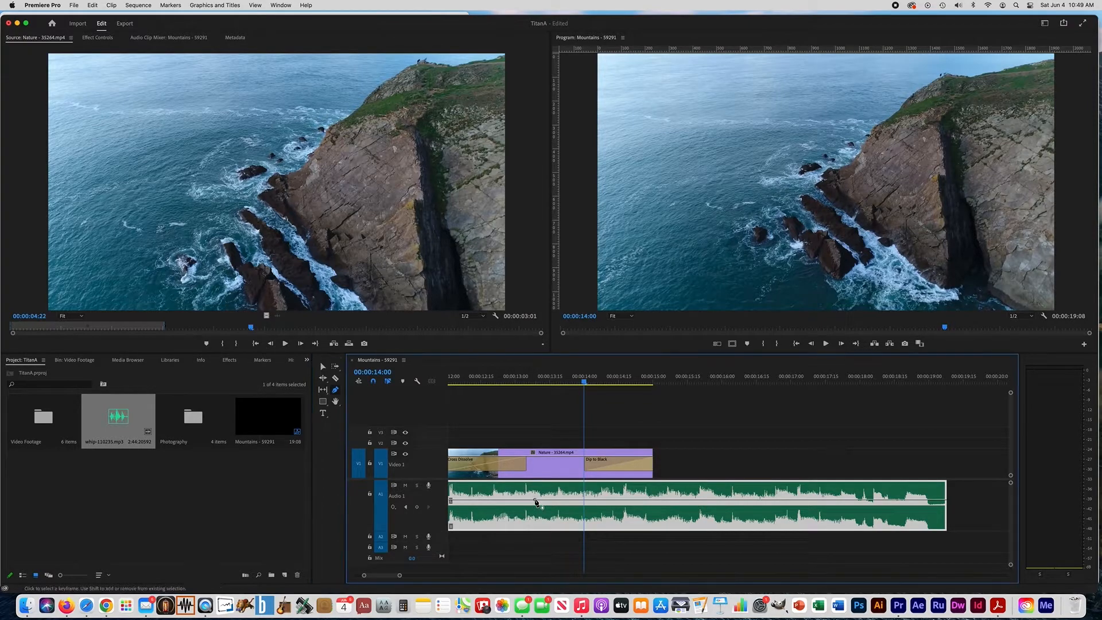
click(657, 502)
drag(657, 501, 662, 527)
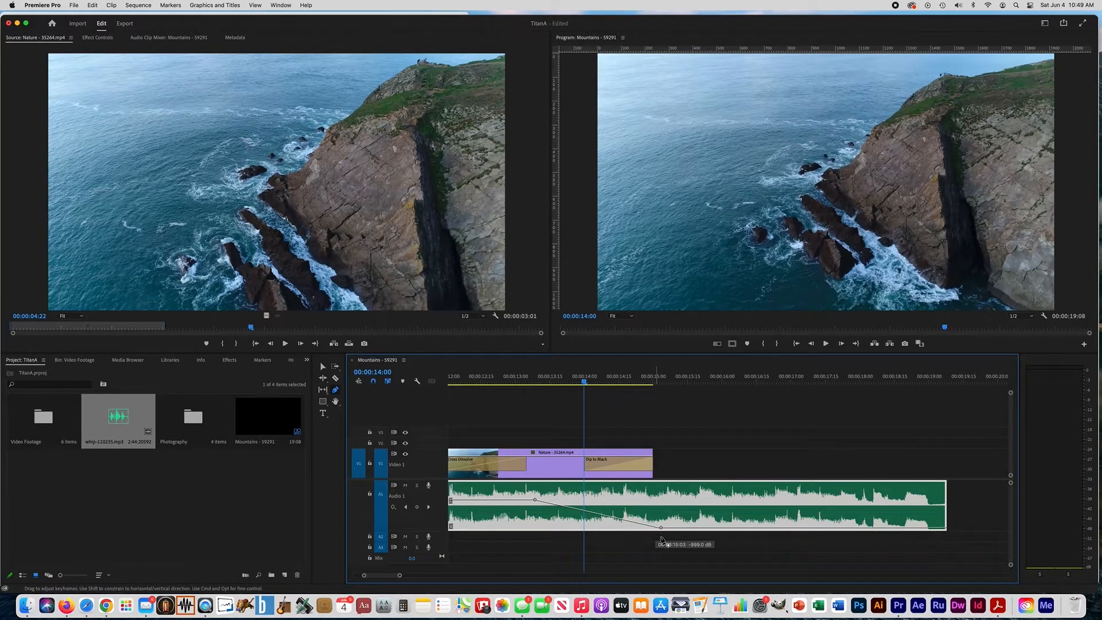
Play back the music fade-out and lengthen it, moving its end keyframe to about 00:00:15:13 and its start keyframe slightly earlier
drag(542, 382, 490, 383)
click(826, 343)
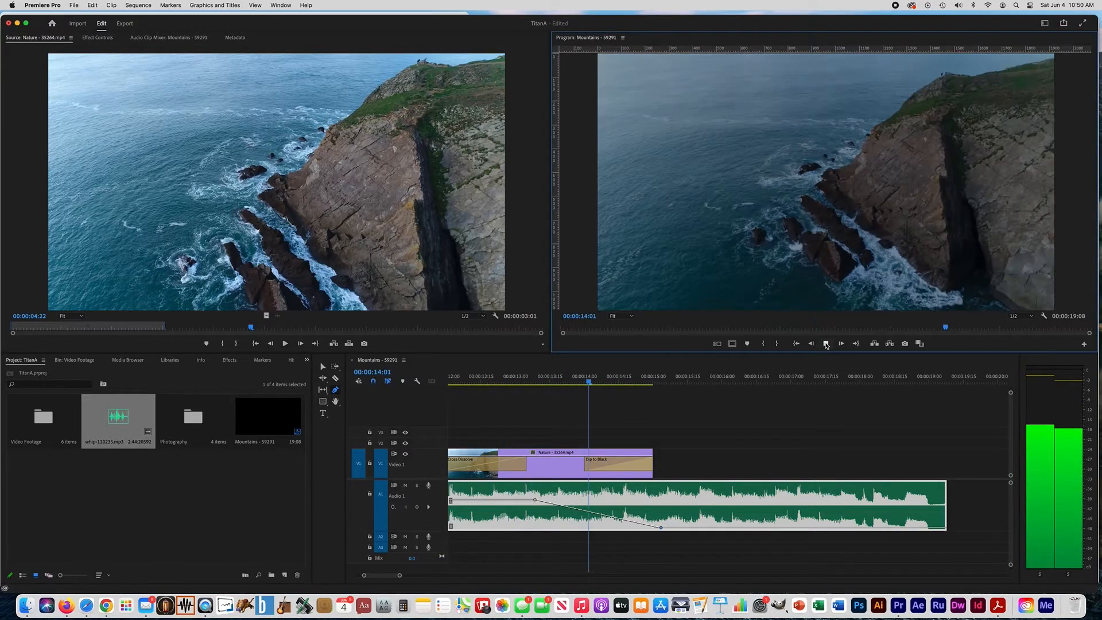
click(827, 344)
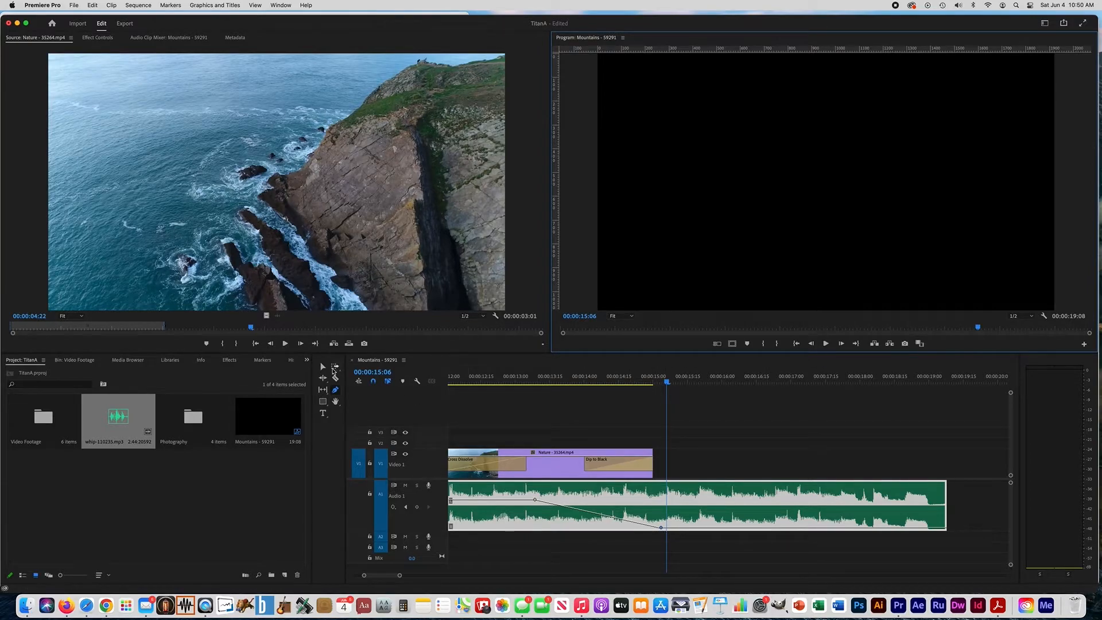
drag(661, 527, 683, 528)
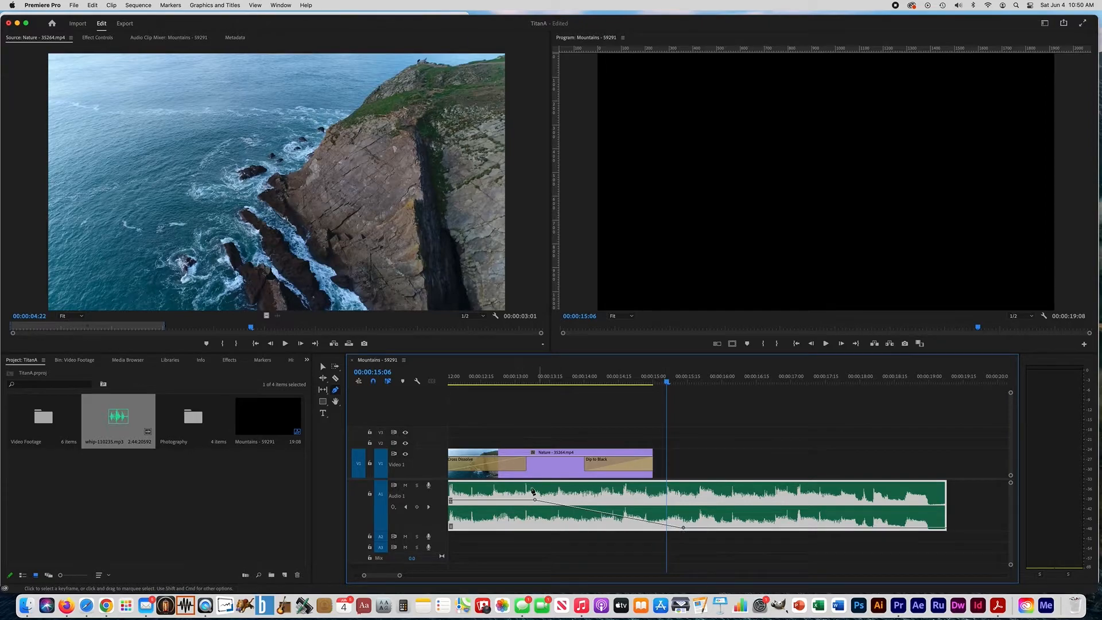
drag(535, 500, 528, 499)
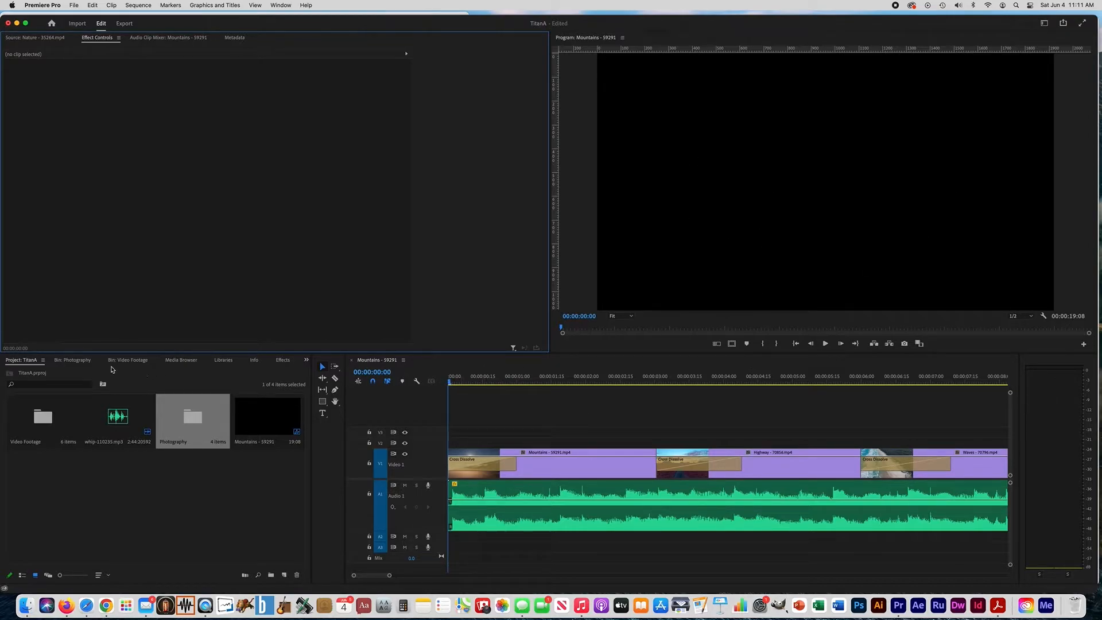
Place copter-2025680.png from the Photography bin on track V2 at about 00:00:00:08 and select the placed clip
click(26, 361)
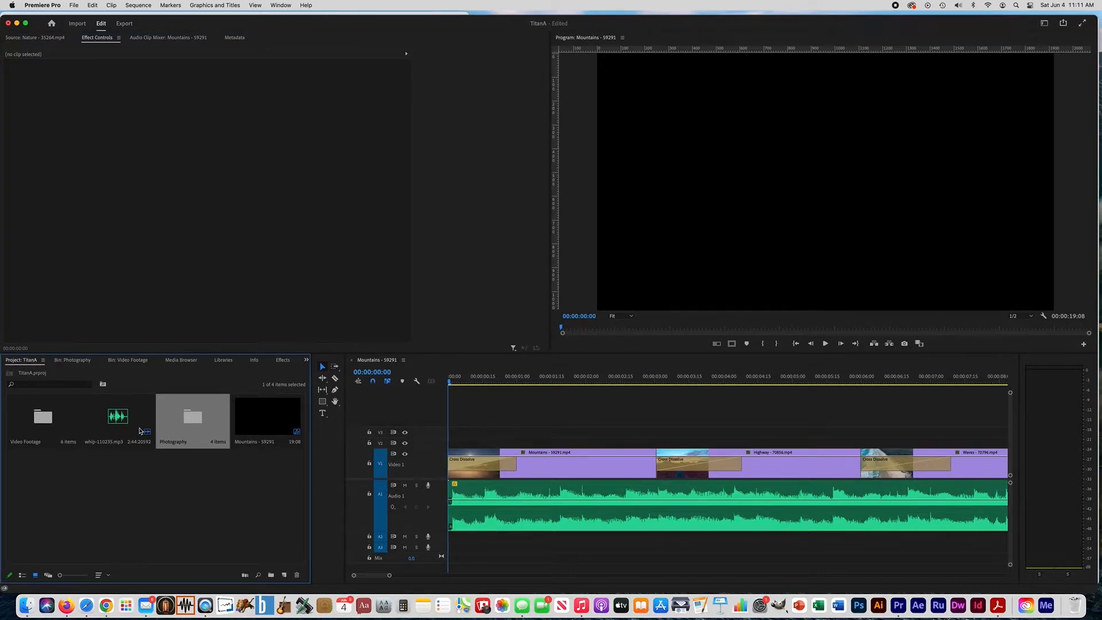
double_click(198, 423)
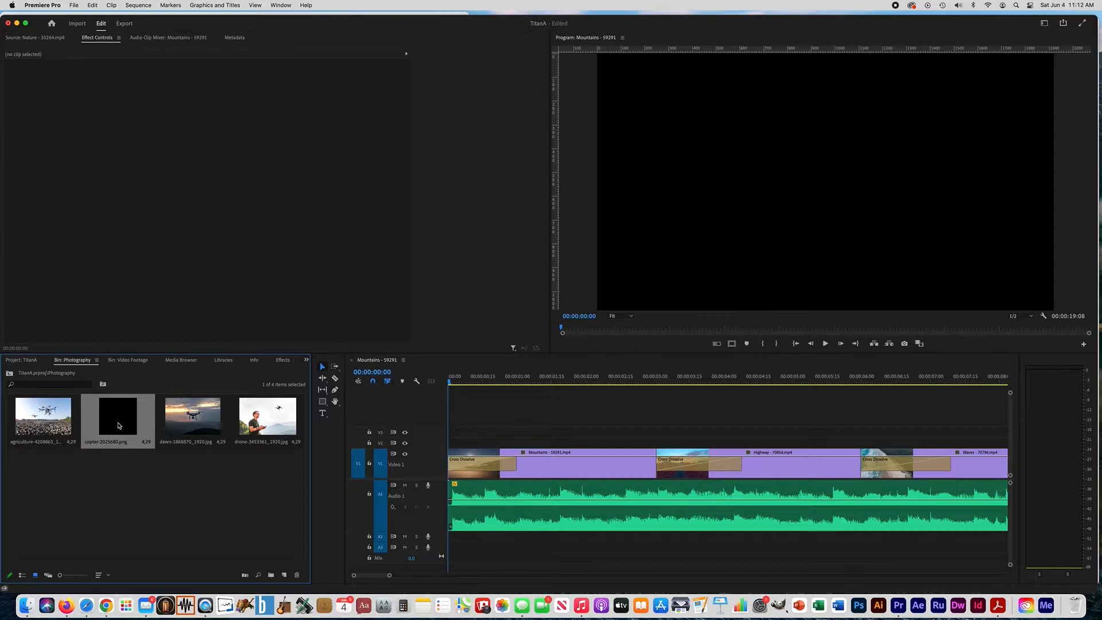
drag(119, 426, 466, 441)
mouse_move(450, 380)
mouse_down()
mouse_move(553, 386)
mouse_move(468, 391)
mouse_up()
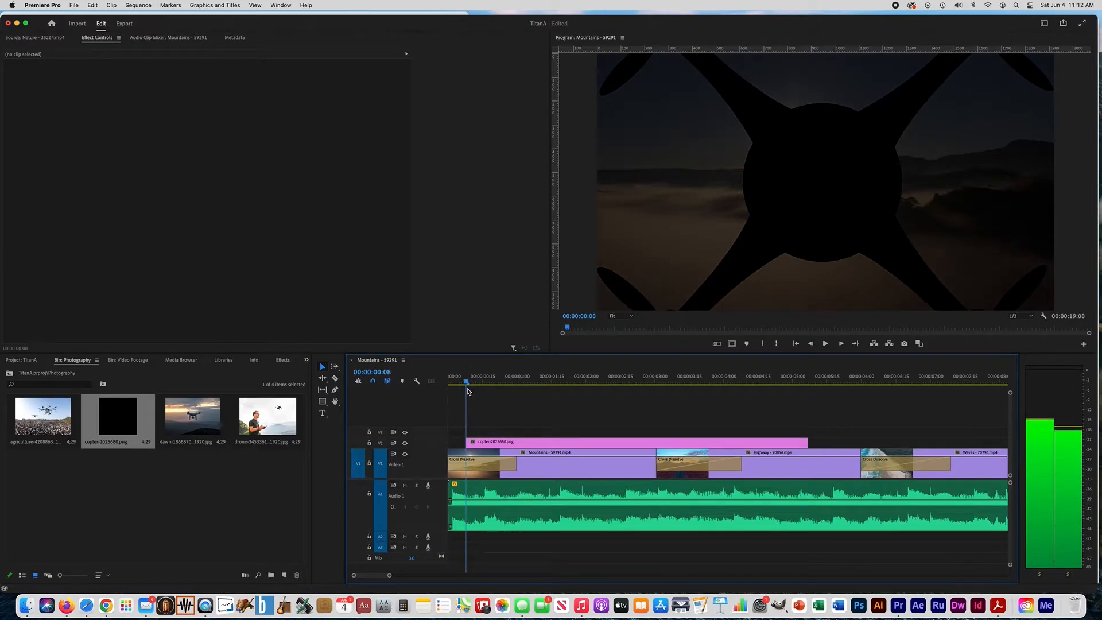
click(496, 445)
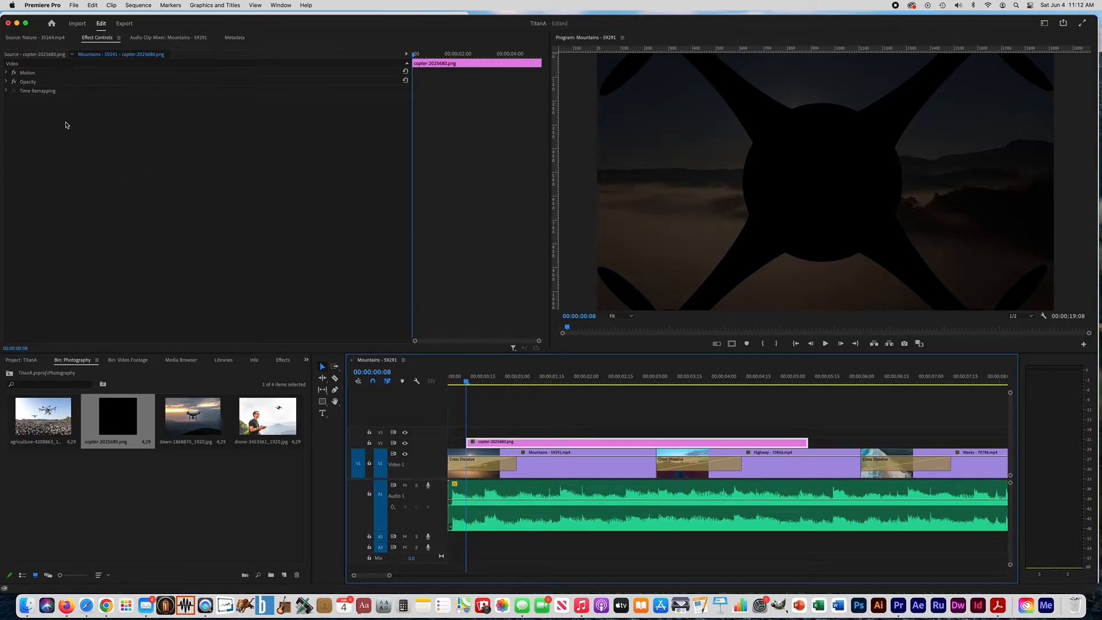
Enable Scale keyframing on the copter-2025680.png clip at 00:00:00:08 and set the Scale to 0.0
click(34, 38)
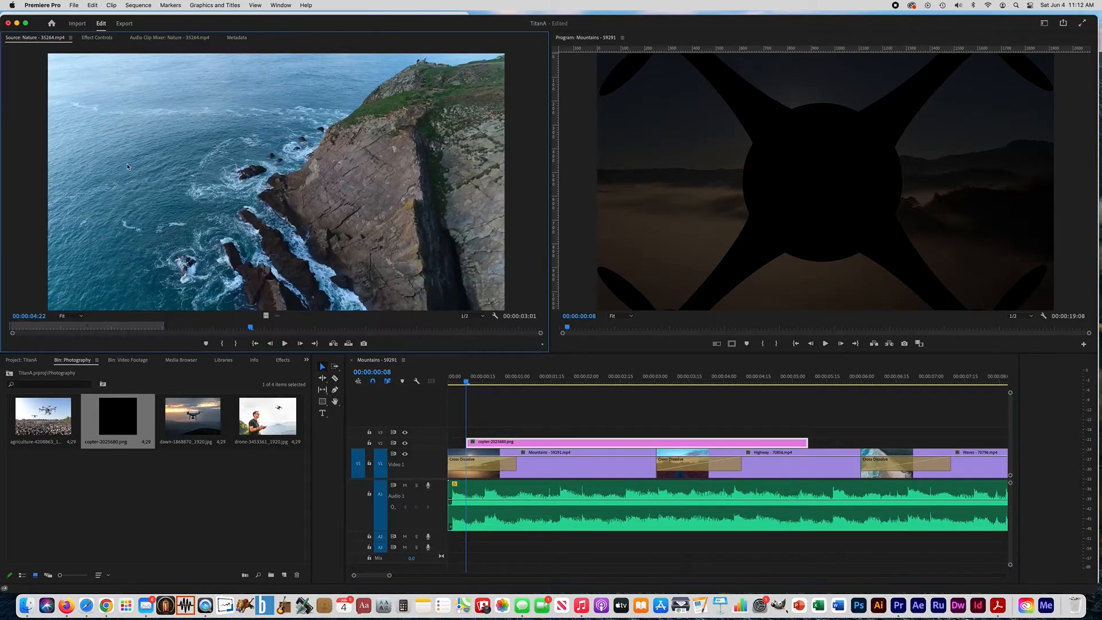
click(97, 38)
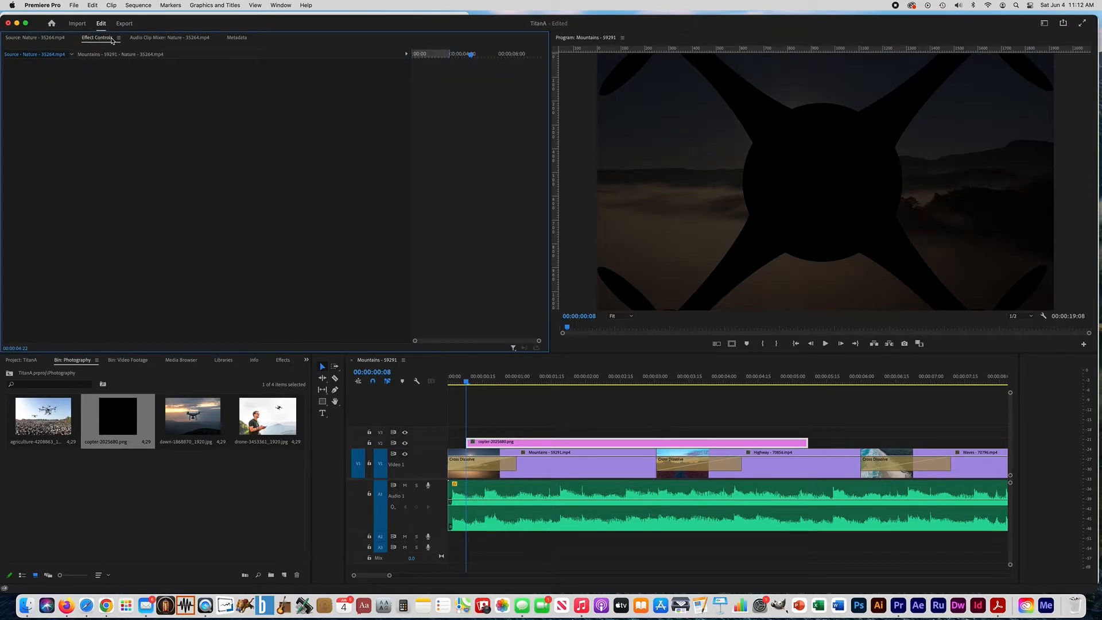
click(504, 443)
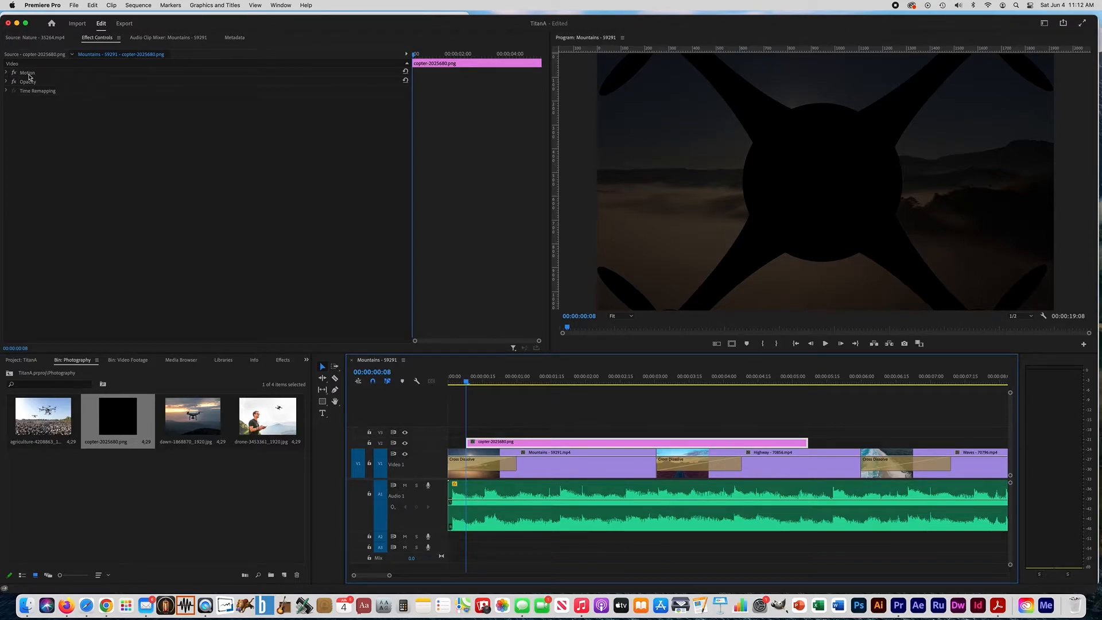
click(7, 73)
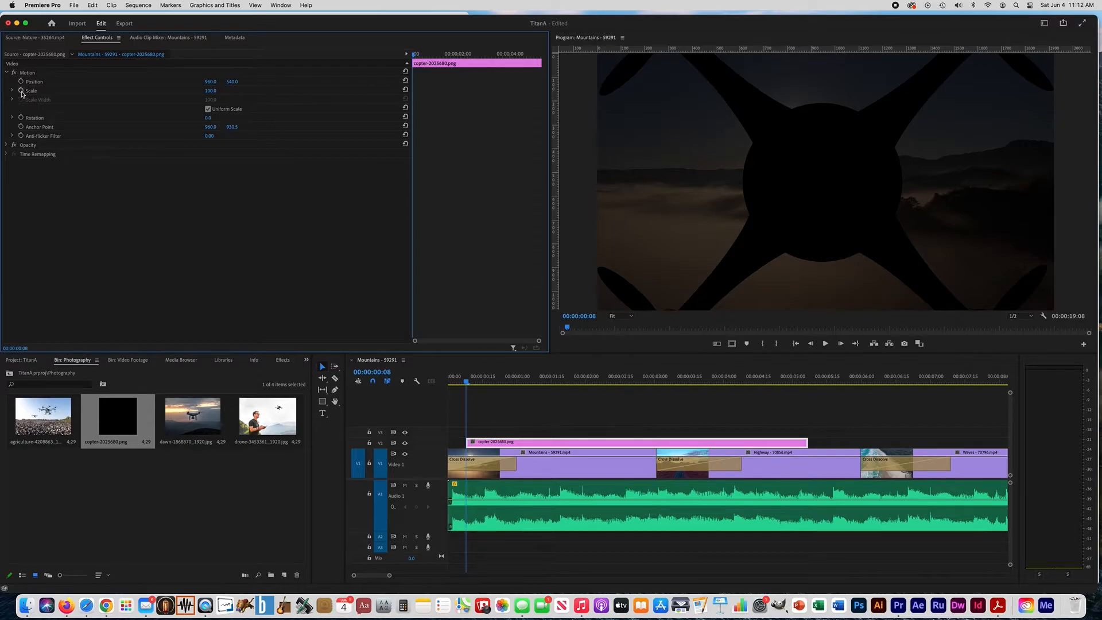
click(21, 92)
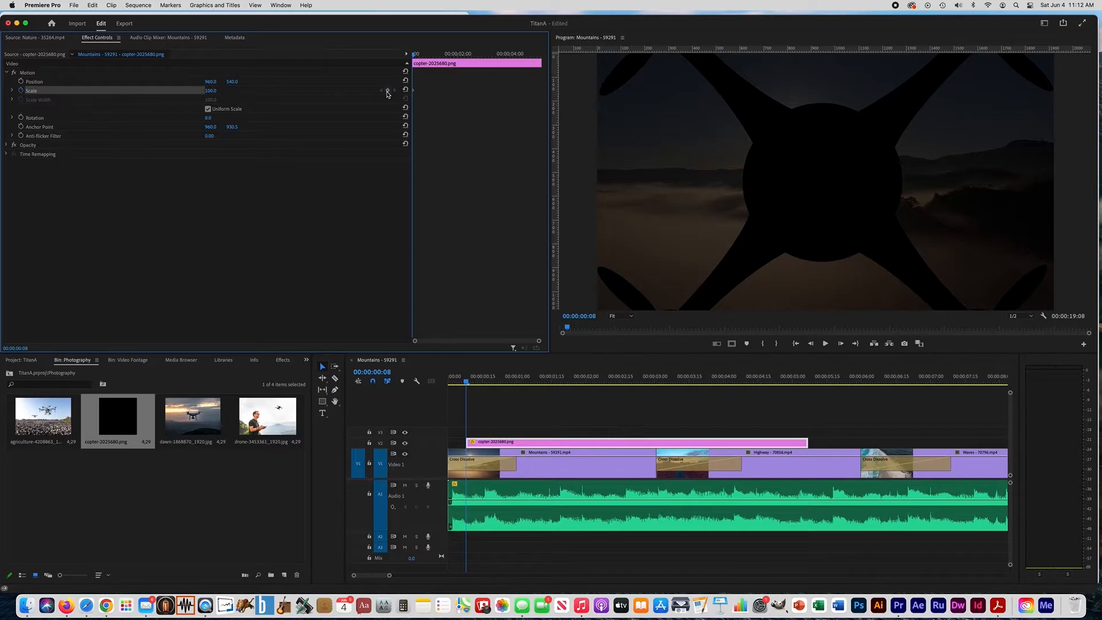
click(800, 181)
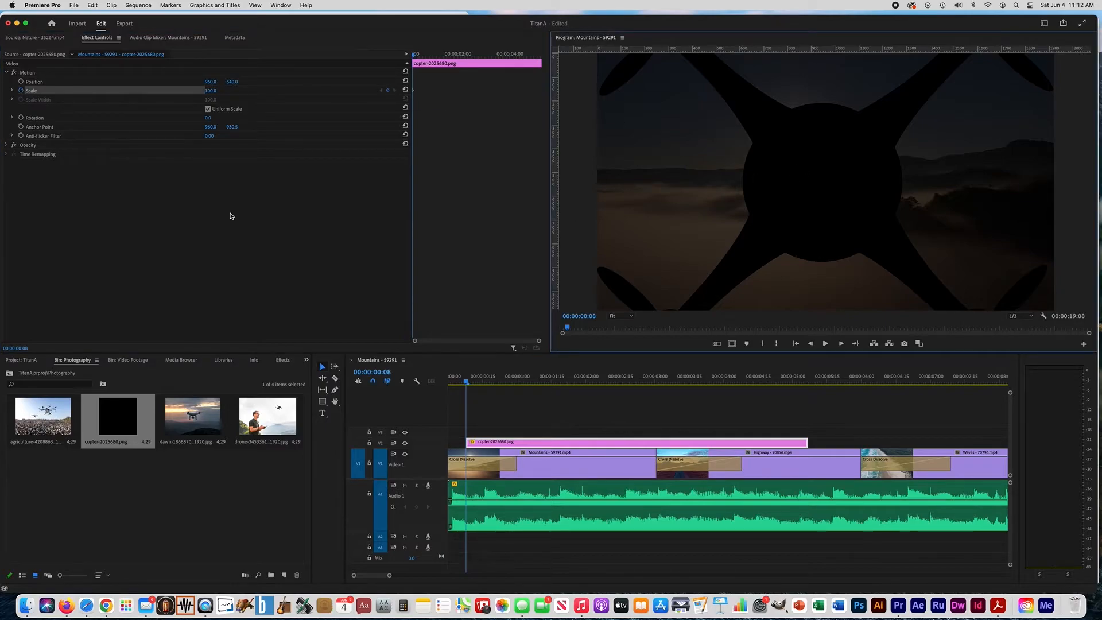
drag(210, 93, 153, 93)
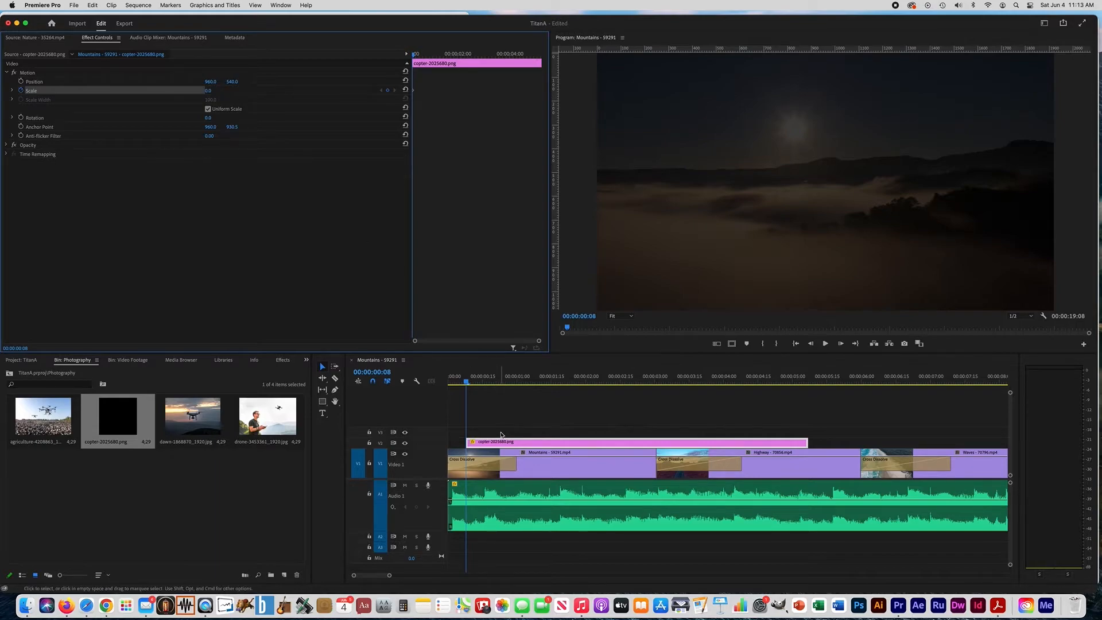
Add a Scale keyframe of 55.0 near the copter clip's end at 00:00:05:06 and play back the growing copter from the start
click(514, 386)
drag(514, 387, 807, 391)
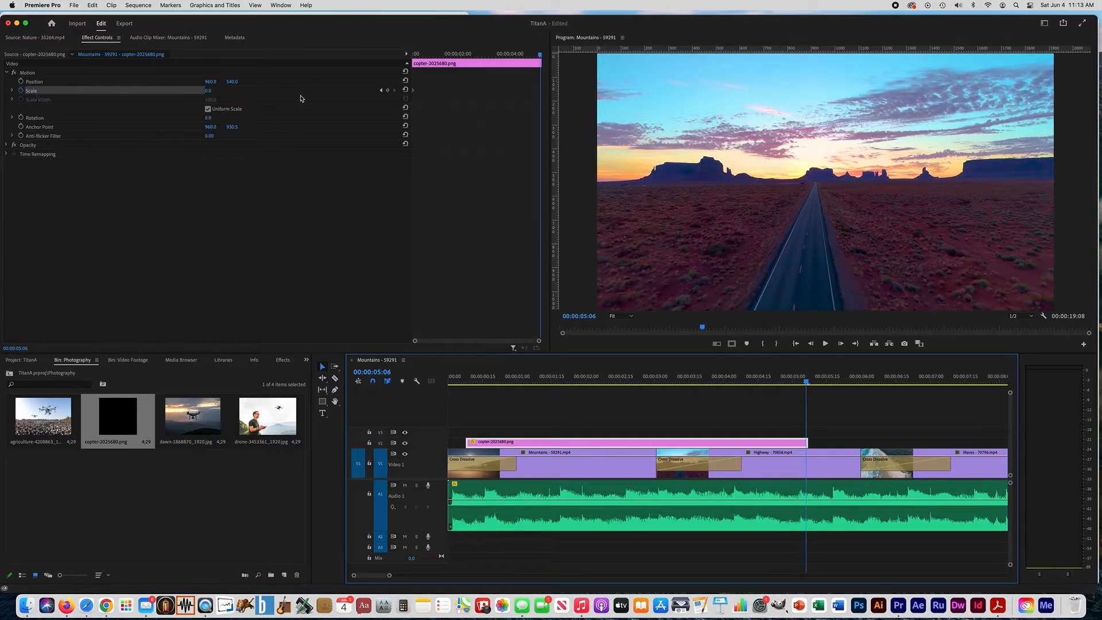
click(388, 91)
click(388, 91)
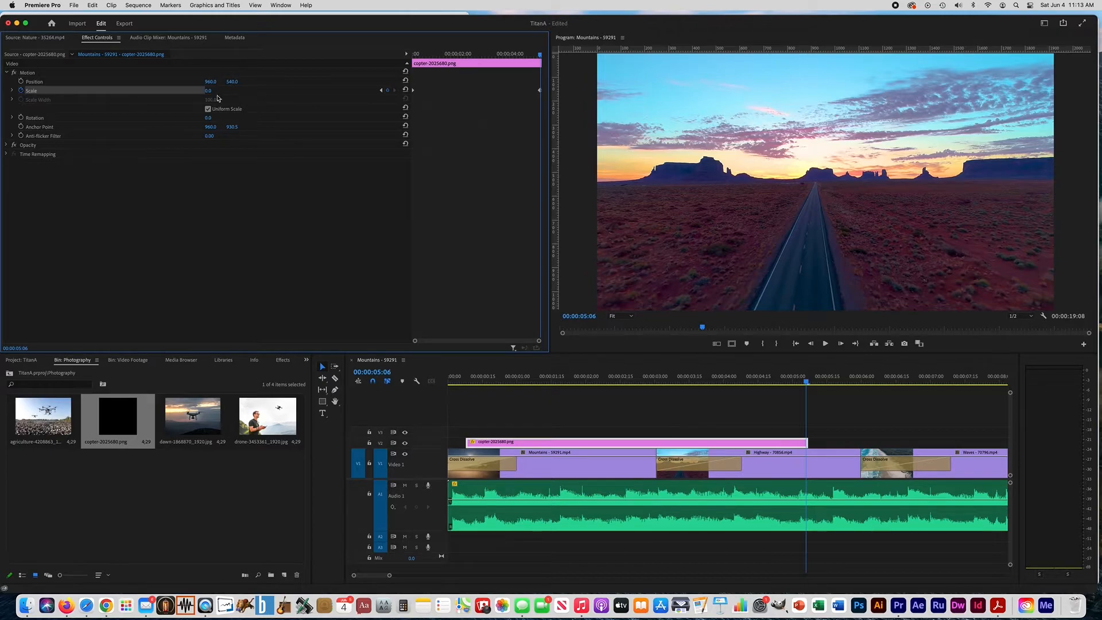
drag(208, 92, 240, 92)
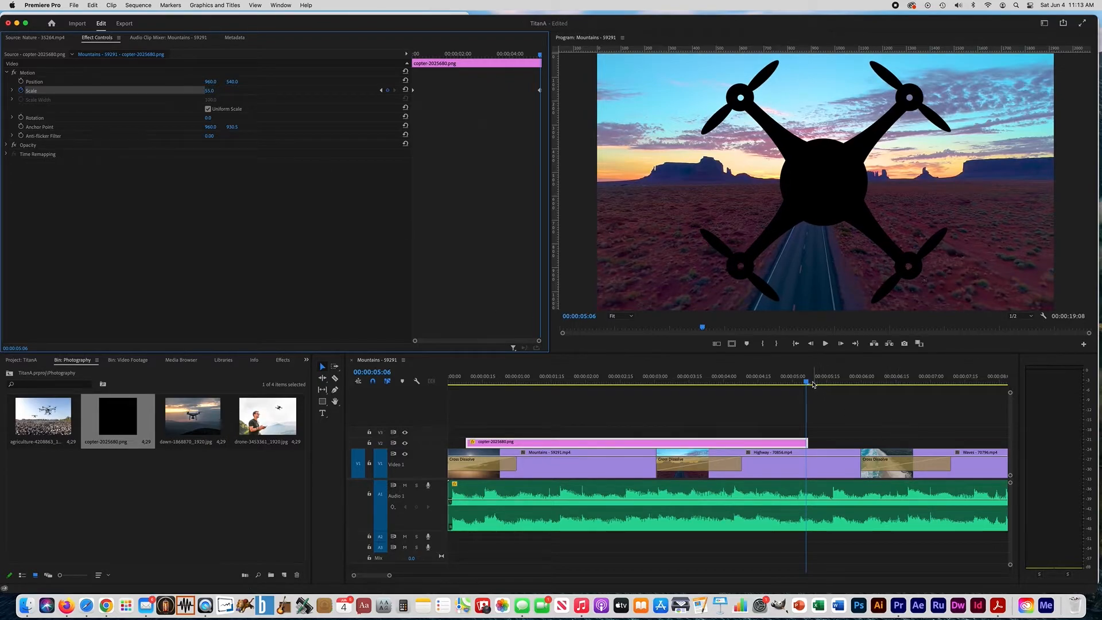
key(Home)
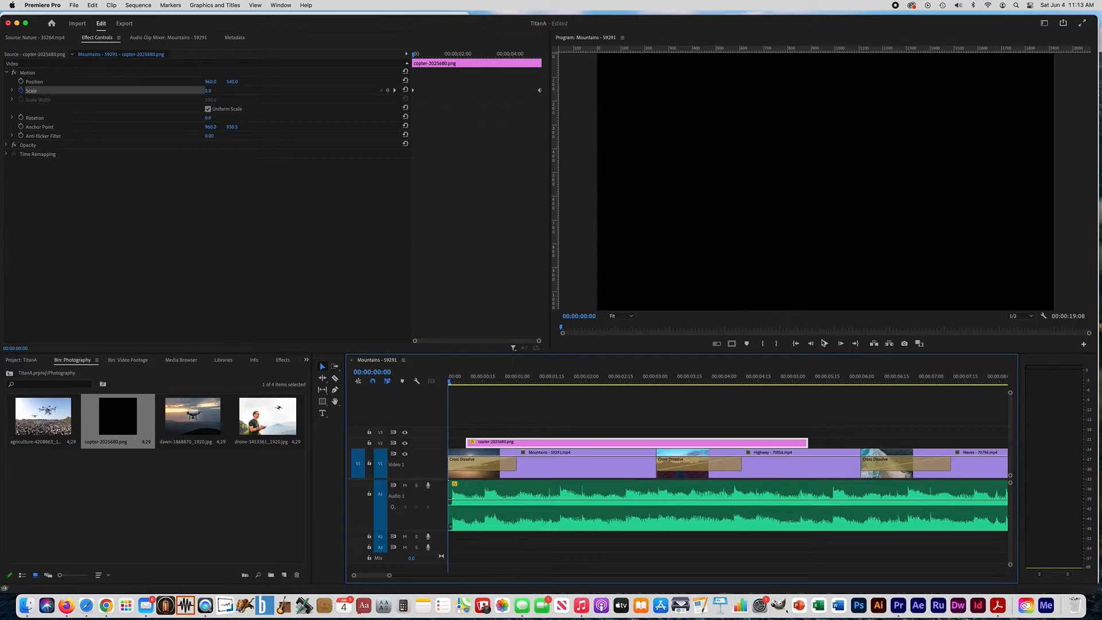
click(825, 343)
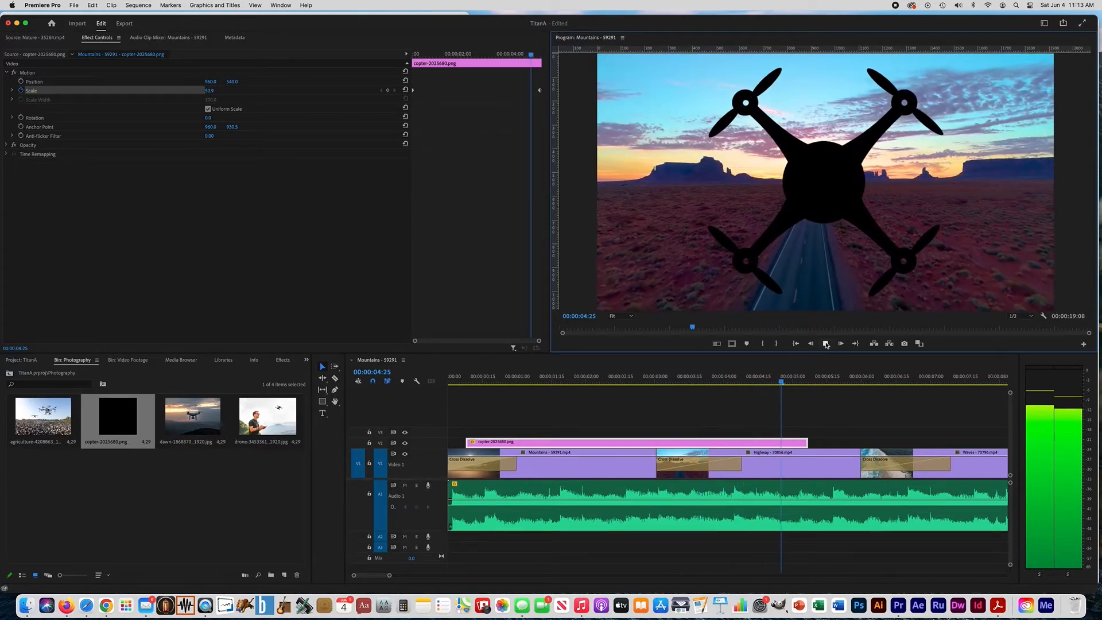
click(827, 344)
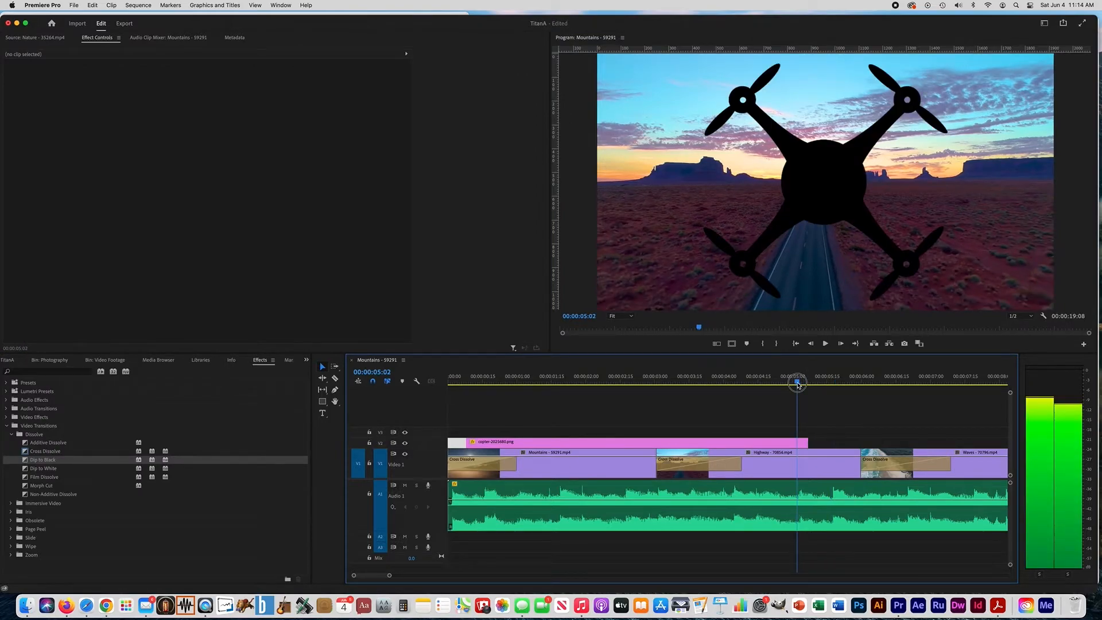
Enable Opacity keyframing on the copter clip at 00:00:04:06, keeping 100.0 % as the first keyframe's value
drag(795, 382, 740, 385)
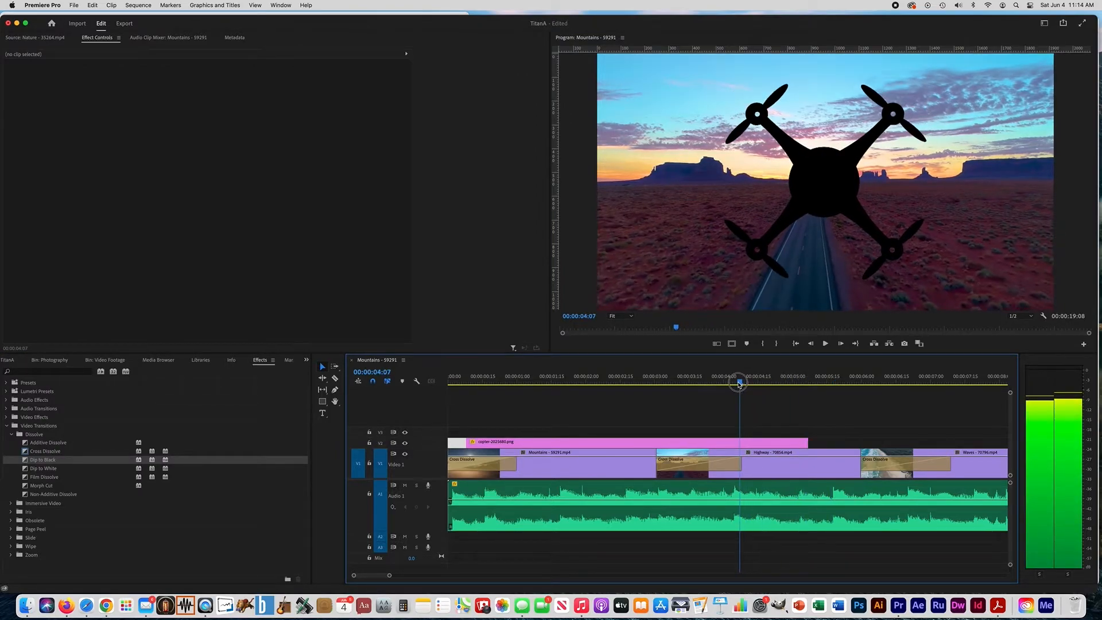
key(Left)
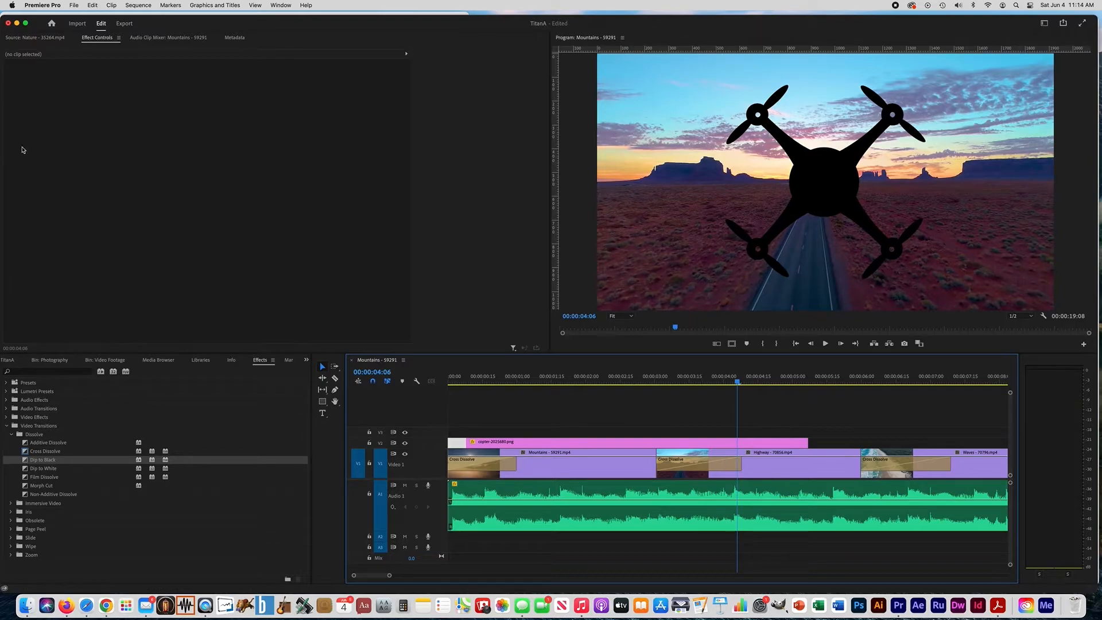
click(506, 443)
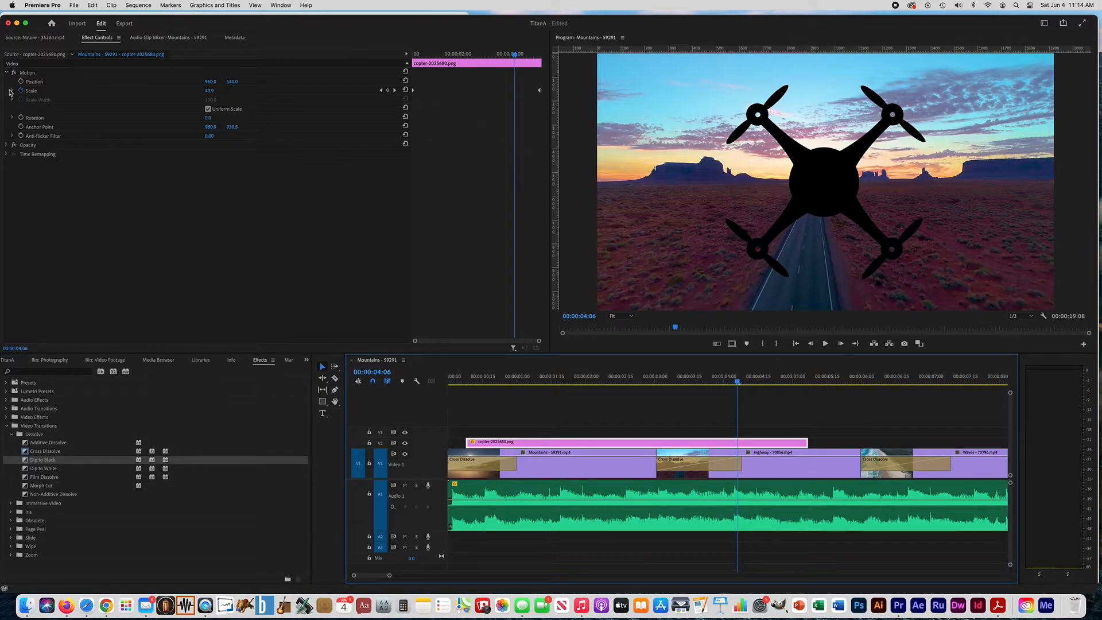
click(7, 145)
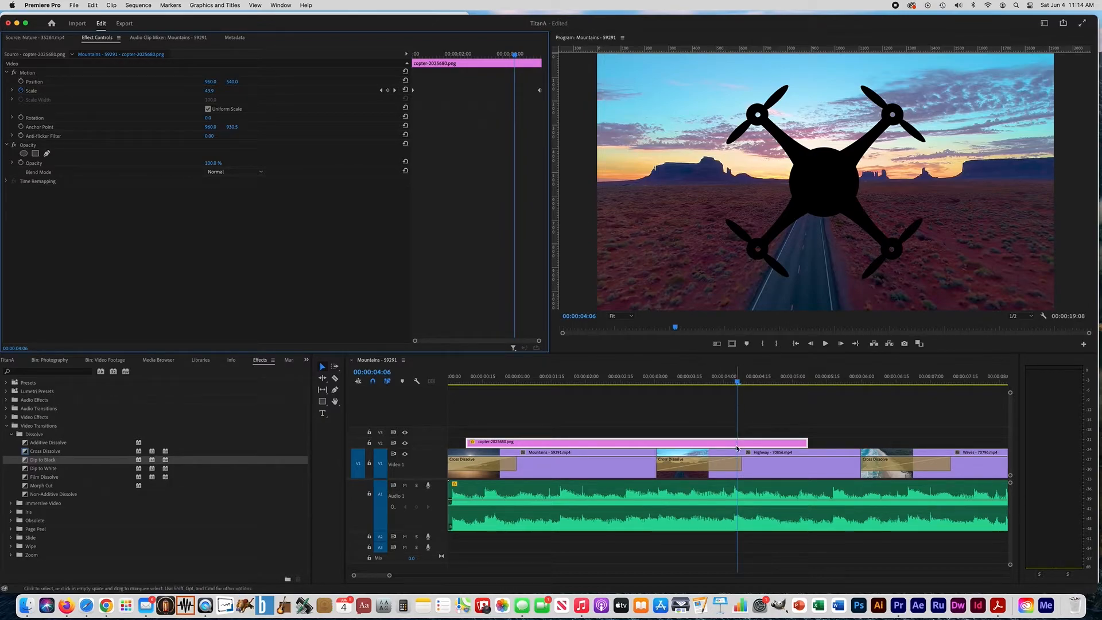
click(21, 163)
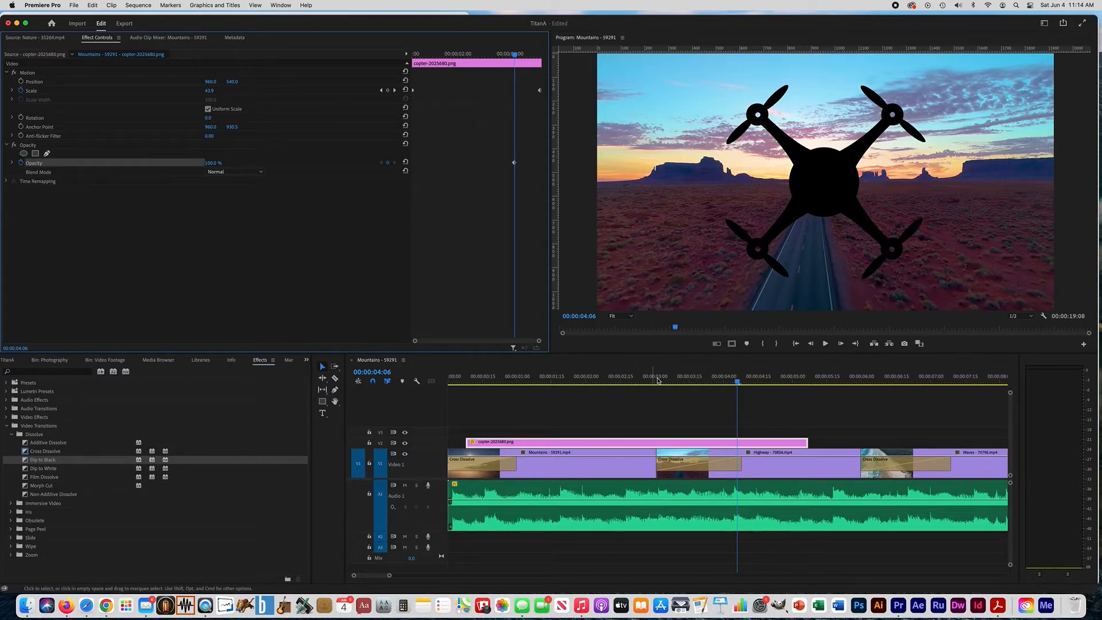
Add an Opacity keyframe of 0.0 % at 00:00:05:06 on the copter clip and play back its fade-out
drag(738, 382, 810, 390)
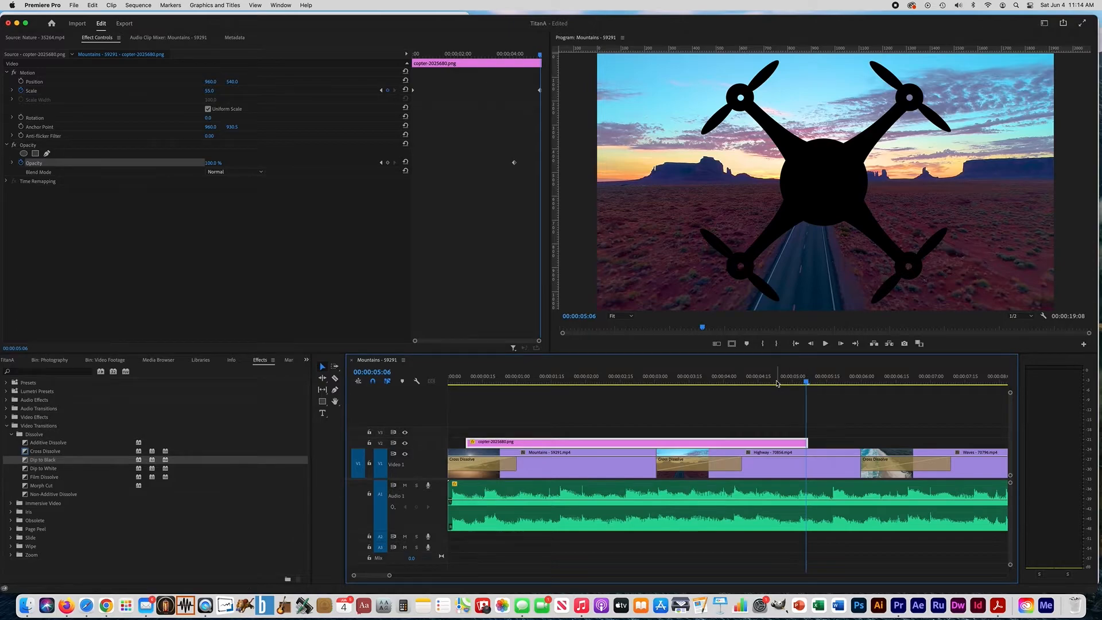
key(Up)
key(Down)
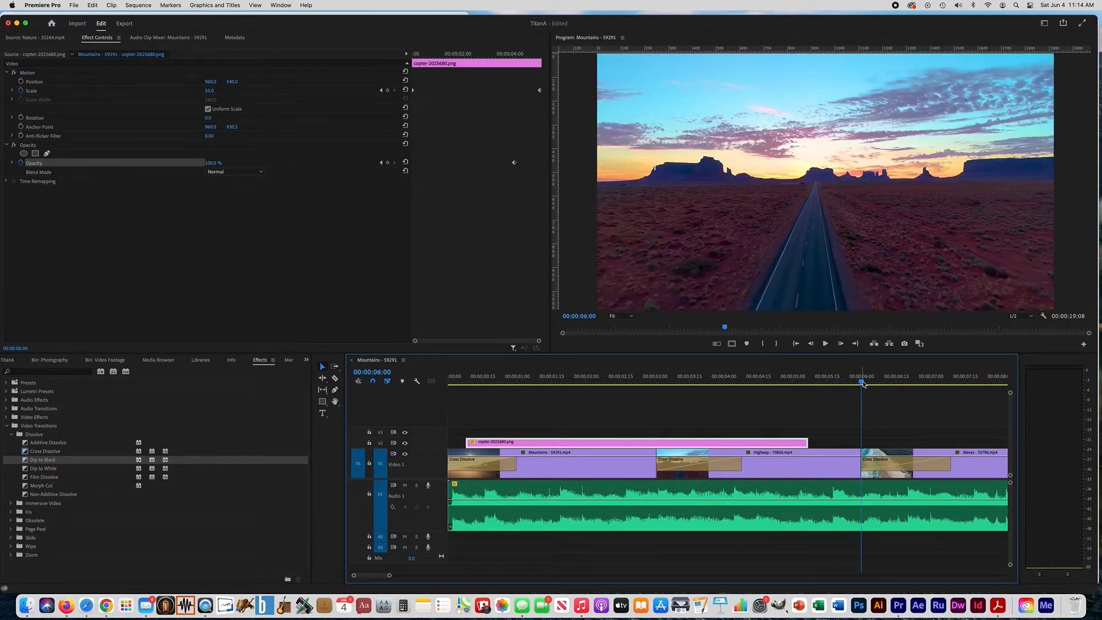
drag(860, 383, 809, 384)
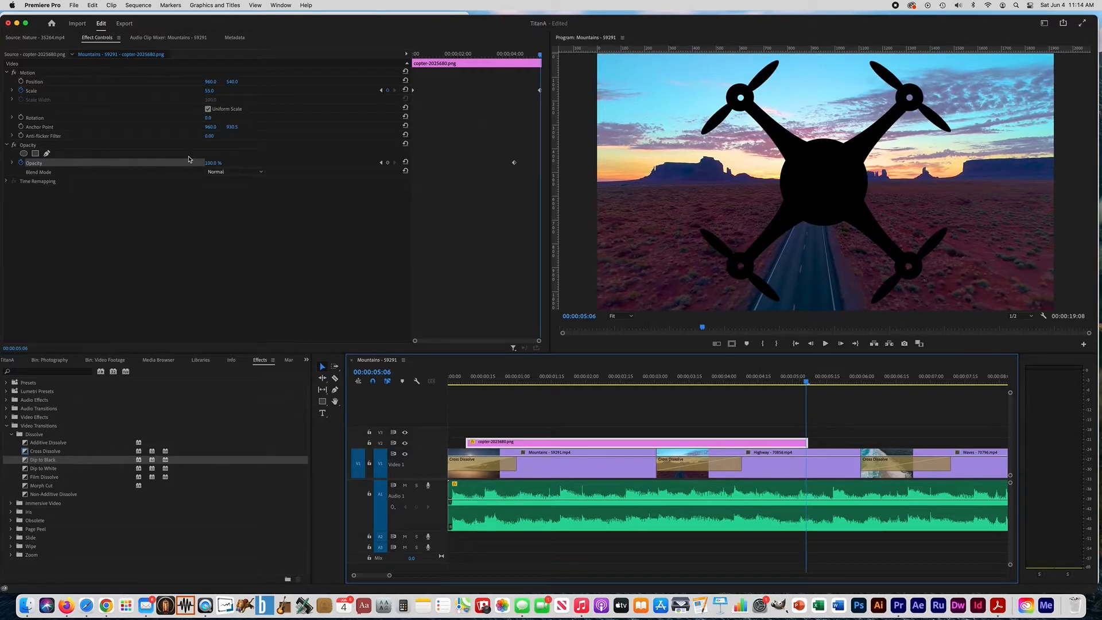
click(388, 164)
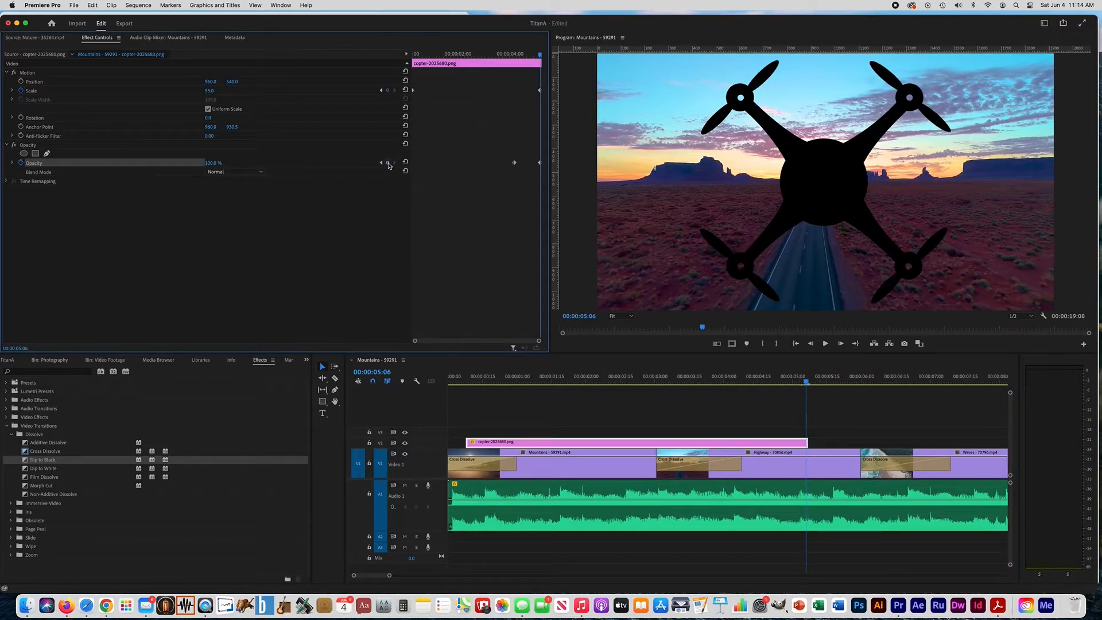
drag(211, 167, 153, 167)
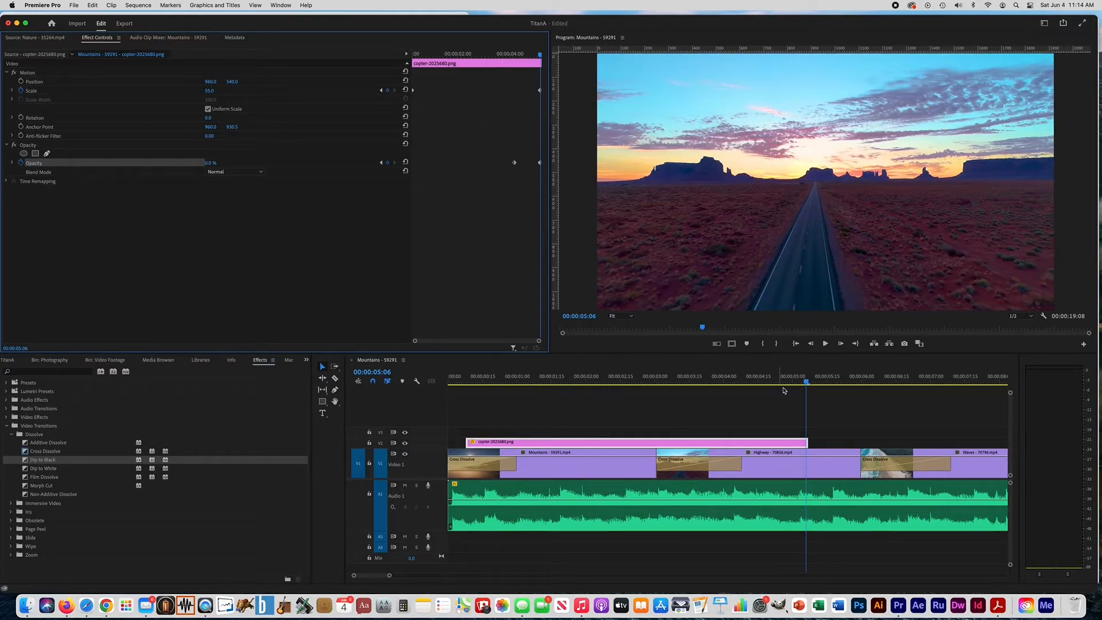
drag(806, 382, 625, 385)
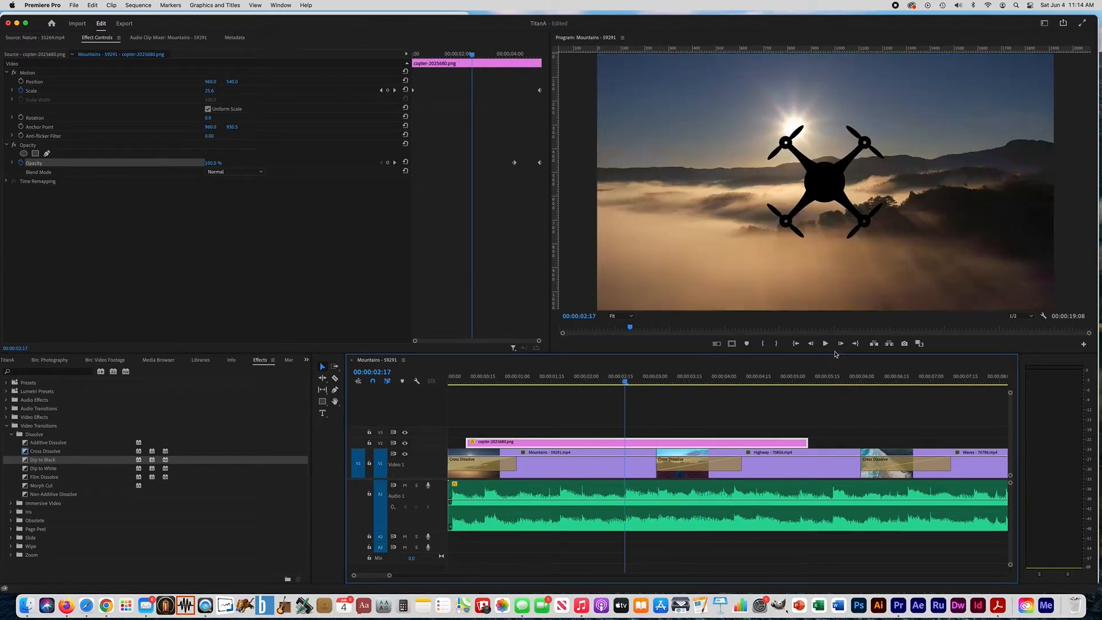
click(825, 344)
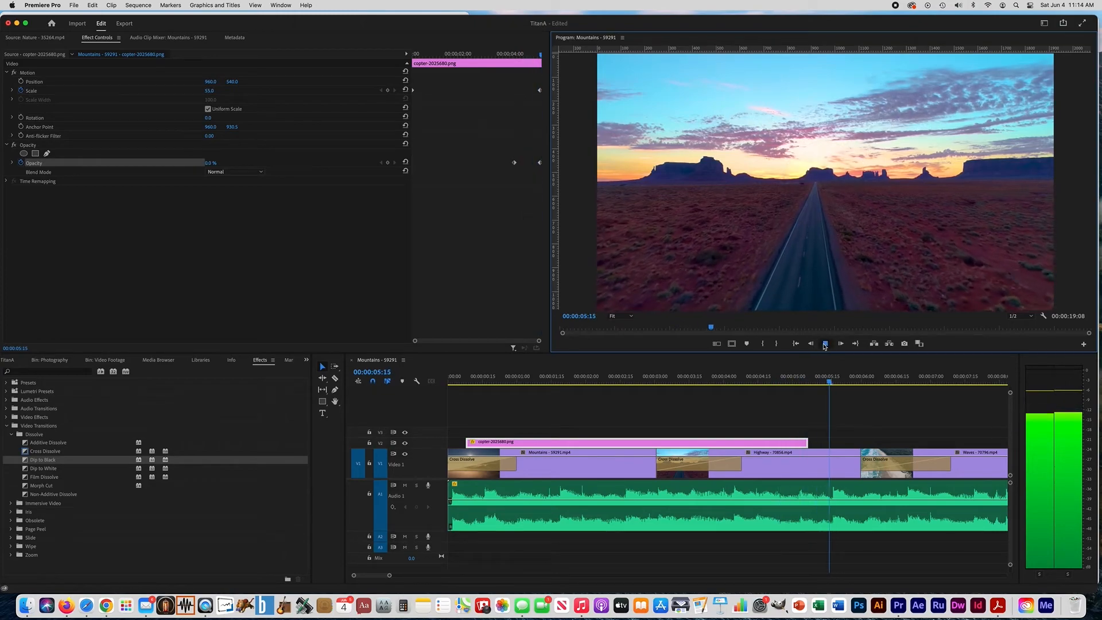
click(825, 344)
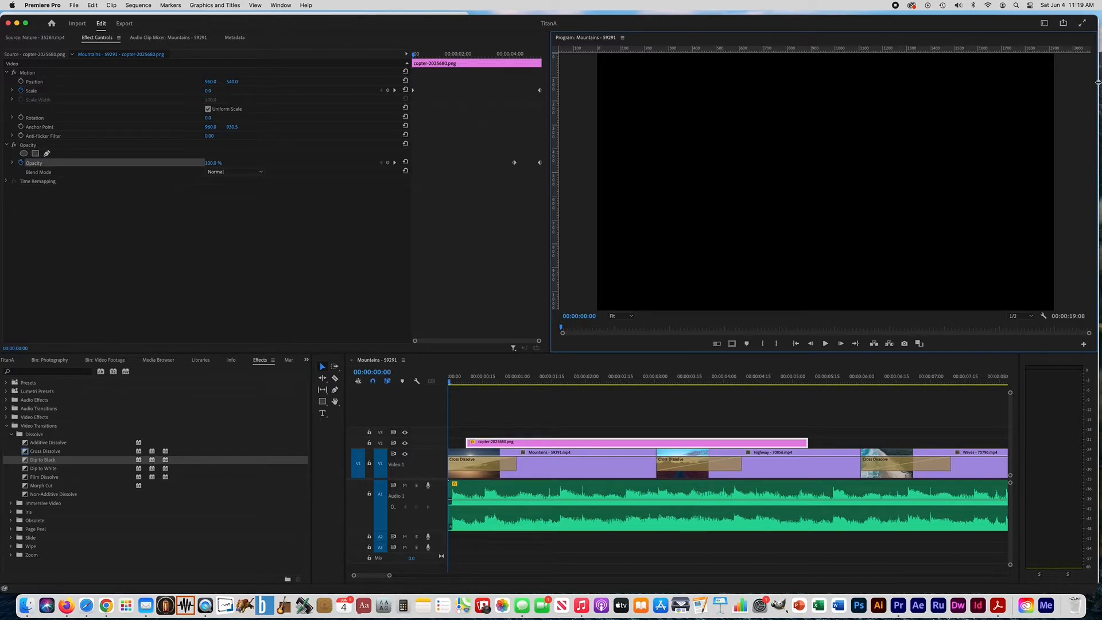
Switch to the Captions and Graphics workspace and browse the title templates in Essential Graphics
click(1045, 24)
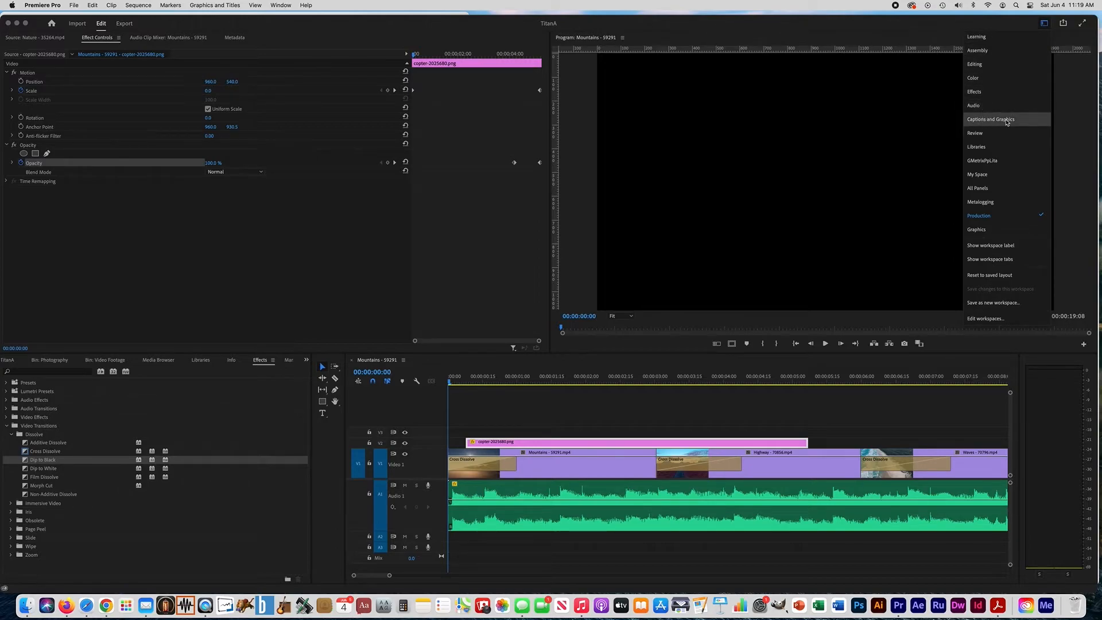
click(1006, 123)
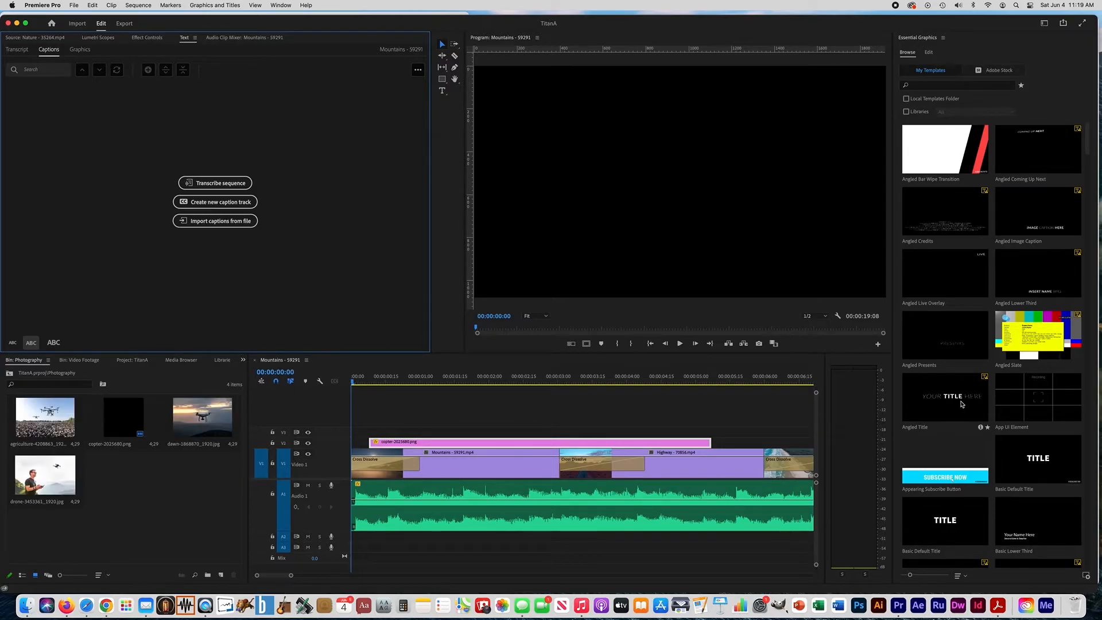
scroll(963, 404, down, 5)
scroll(962, 405, down, 3)
scroll(962, 404, down, 9)
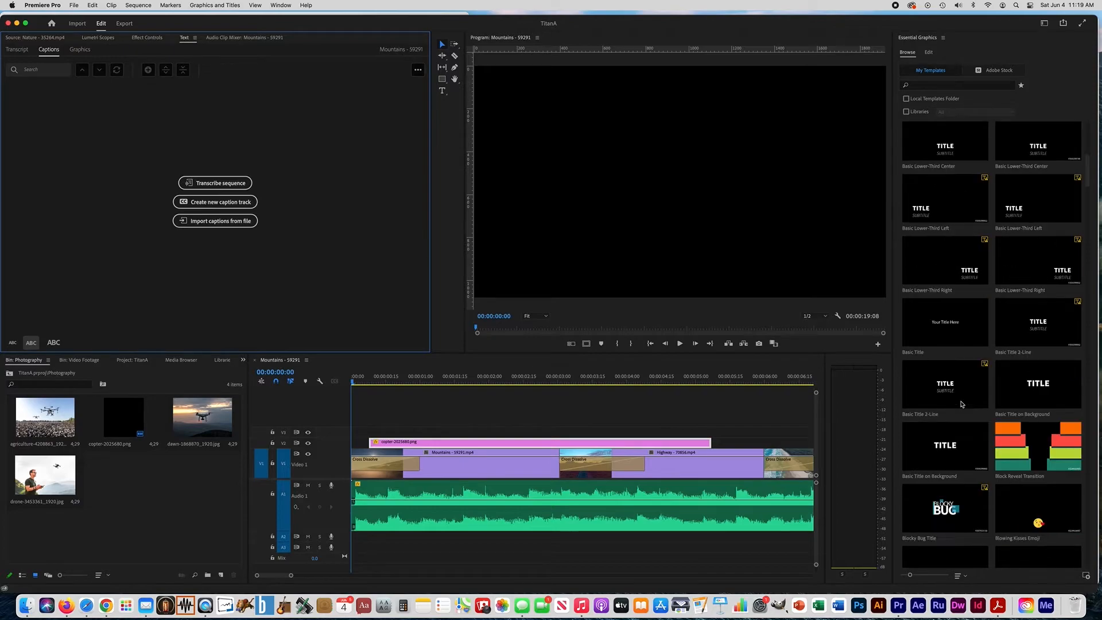
scroll(962, 405, down, 2)
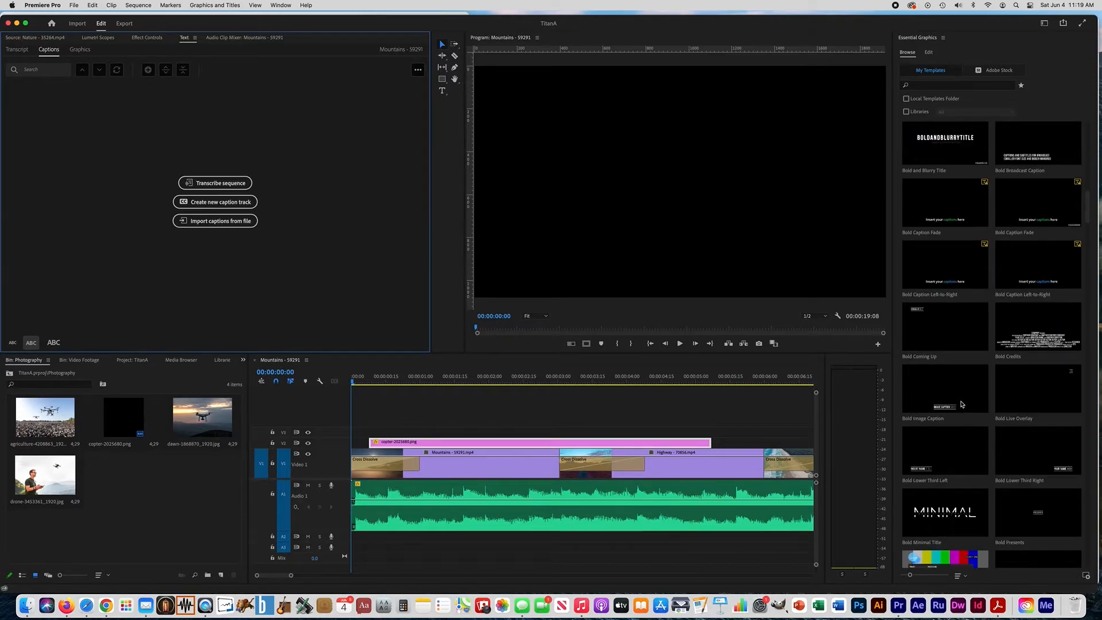
scroll(963, 404, down, 9)
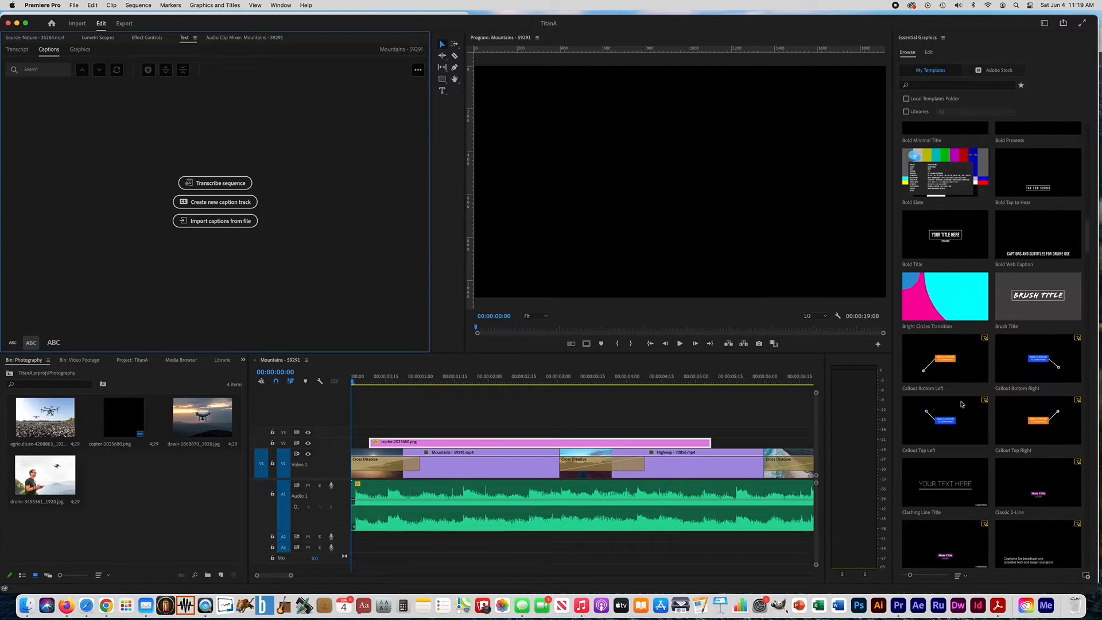
scroll(962, 404, down, 3)
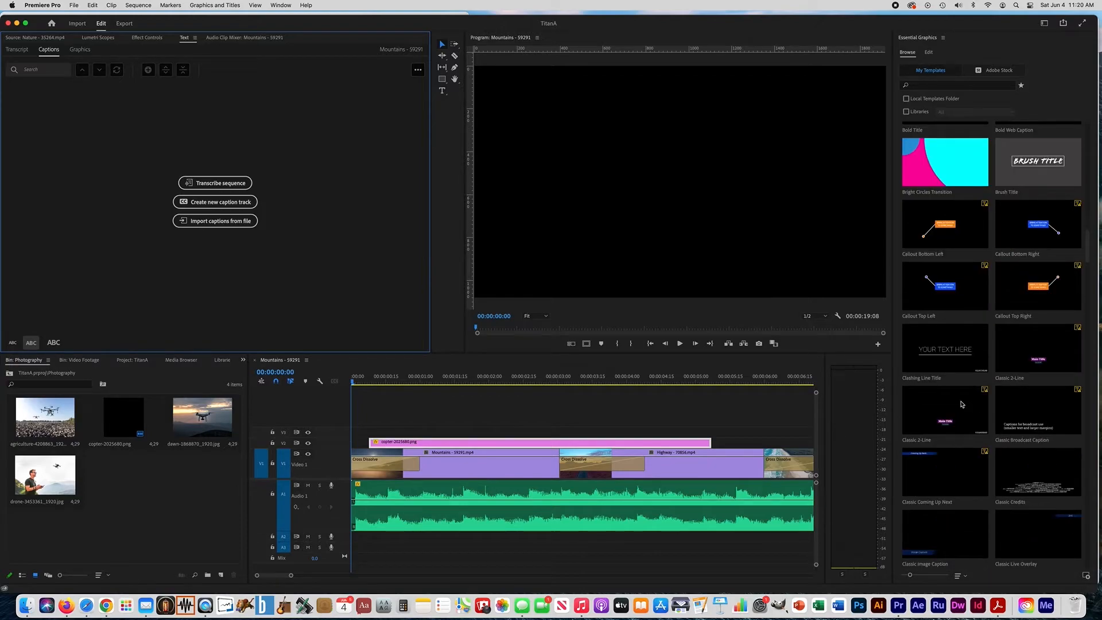
scroll(962, 404, down, 5)
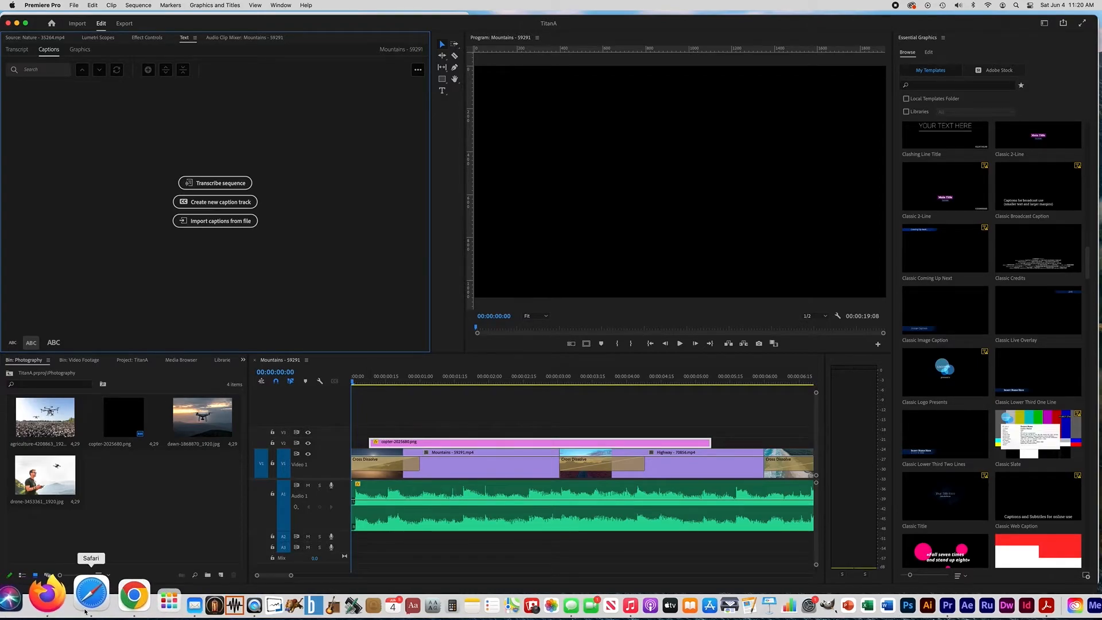
Switch to Firefox to view the Titan Aerial slide with the lines of text for the video
click(56, 596)
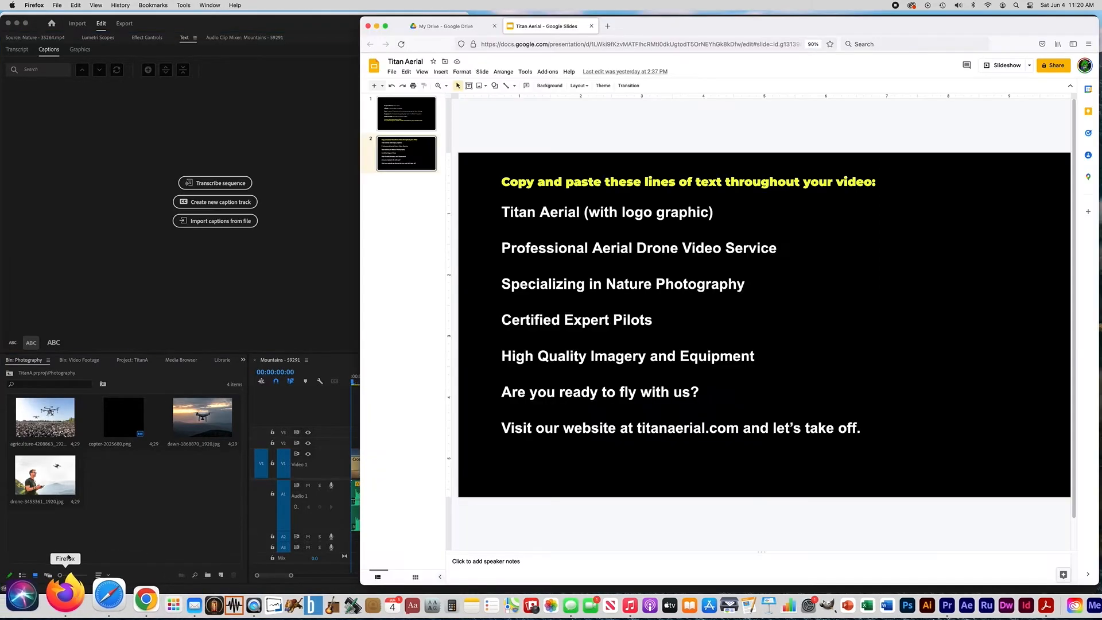
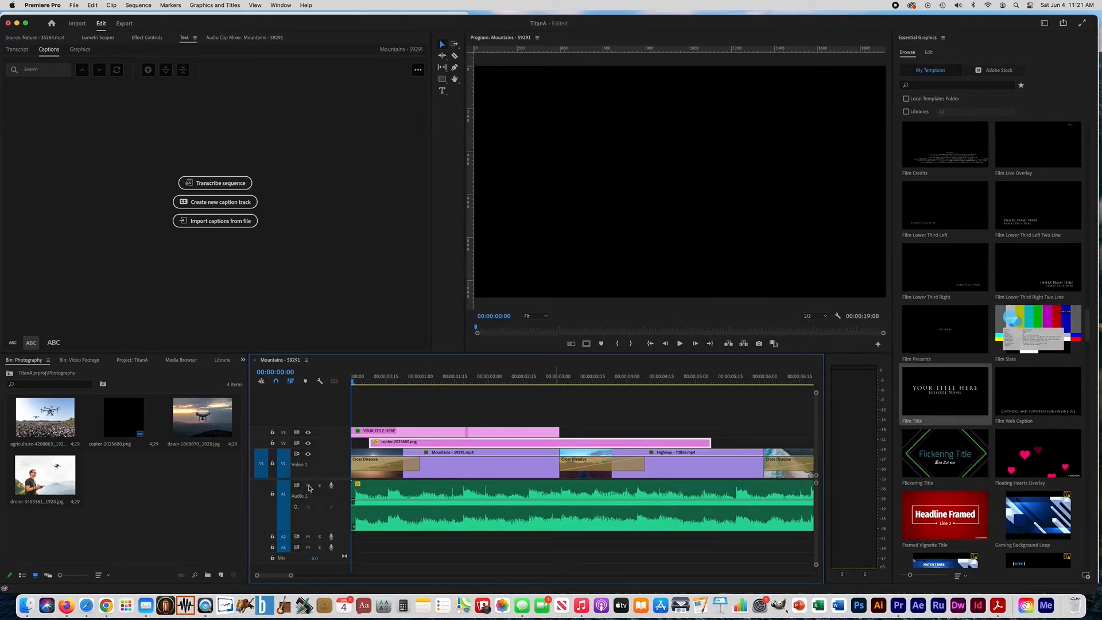
Mute the Audio 1 track and play back the film title over the copter clip from the start
click(308, 486)
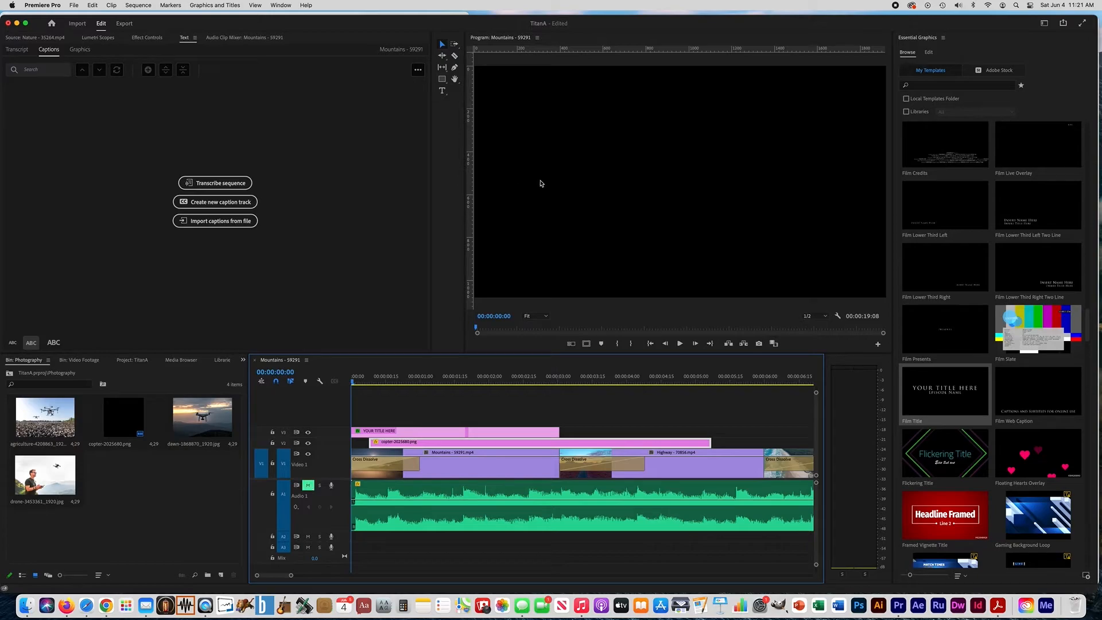
click(679, 343)
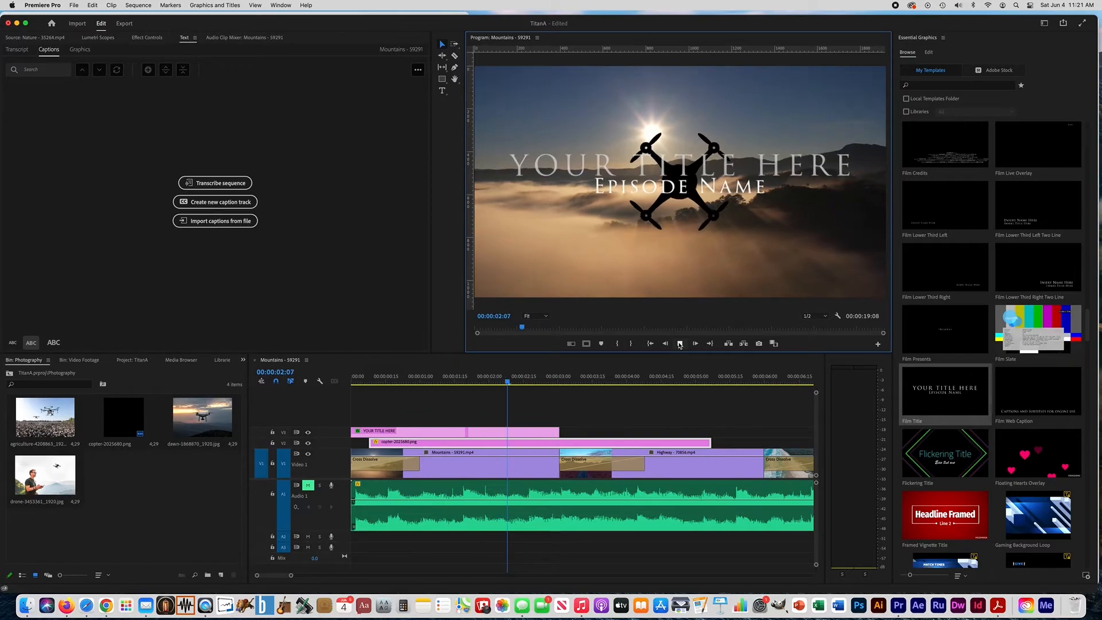
click(679, 343)
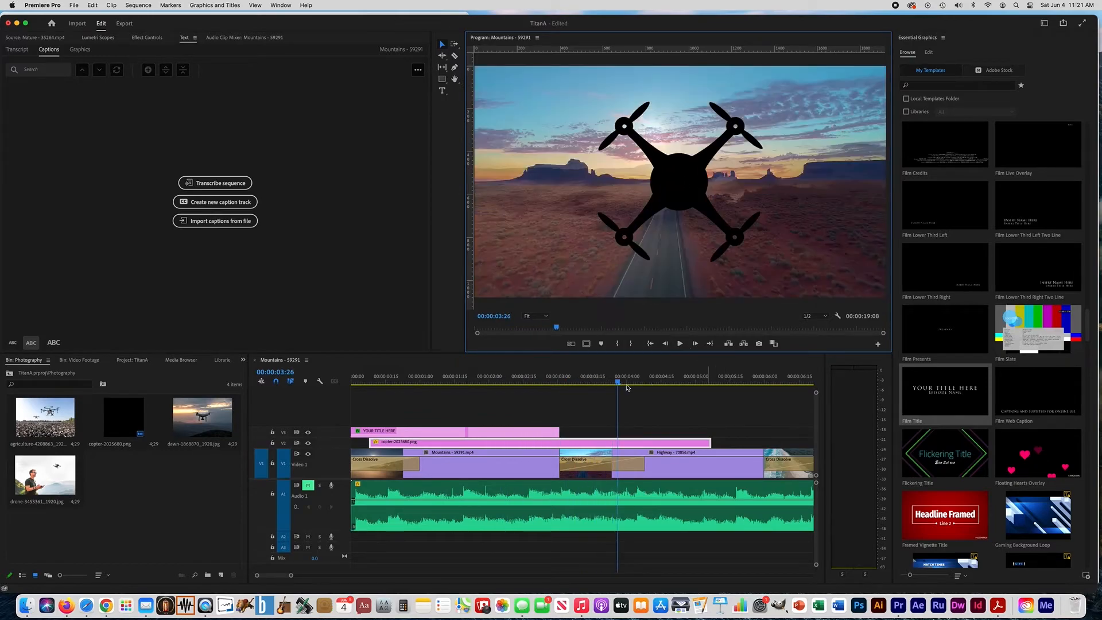
At 00:00:01:13, replace the placeholder text "YOUR TITLE HERE" in the film title with "titan aerial"
click(451, 383)
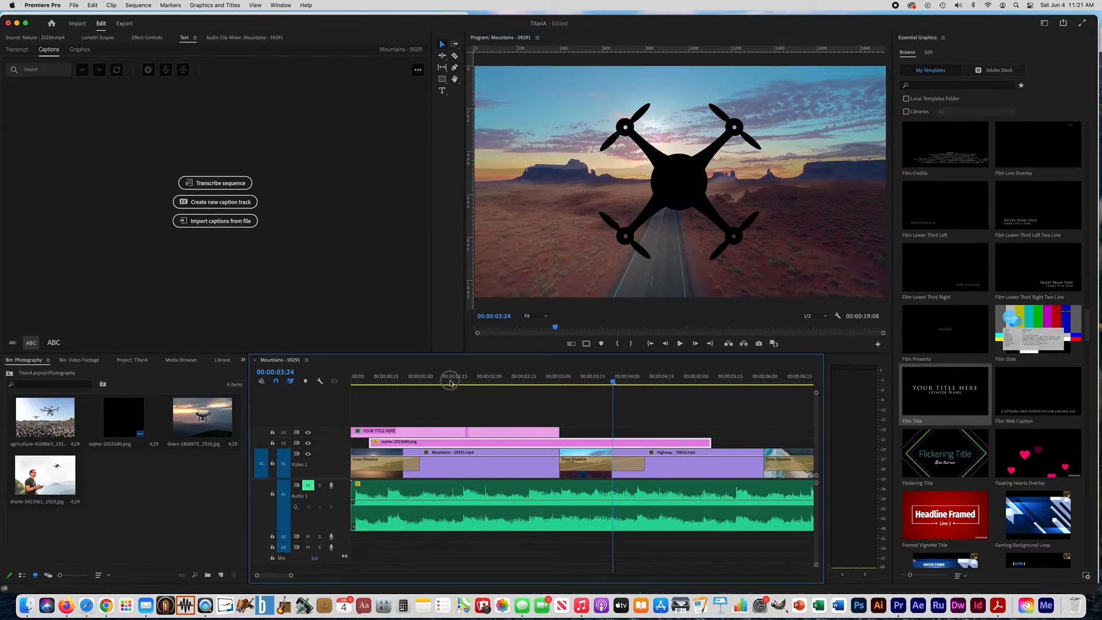
click(450, 383)
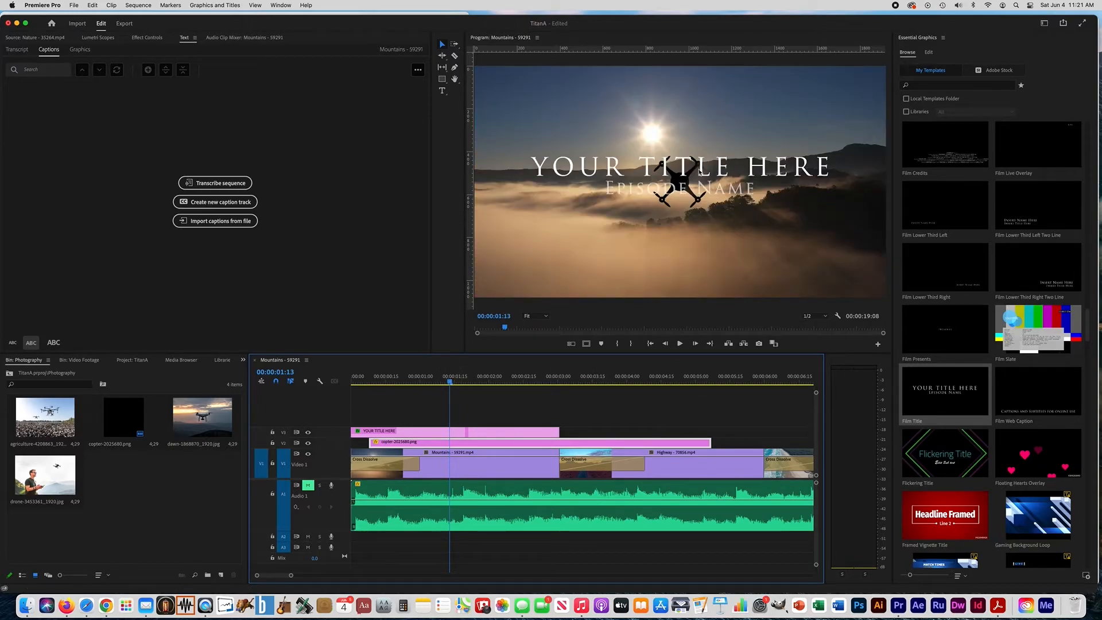
click(443, 90)
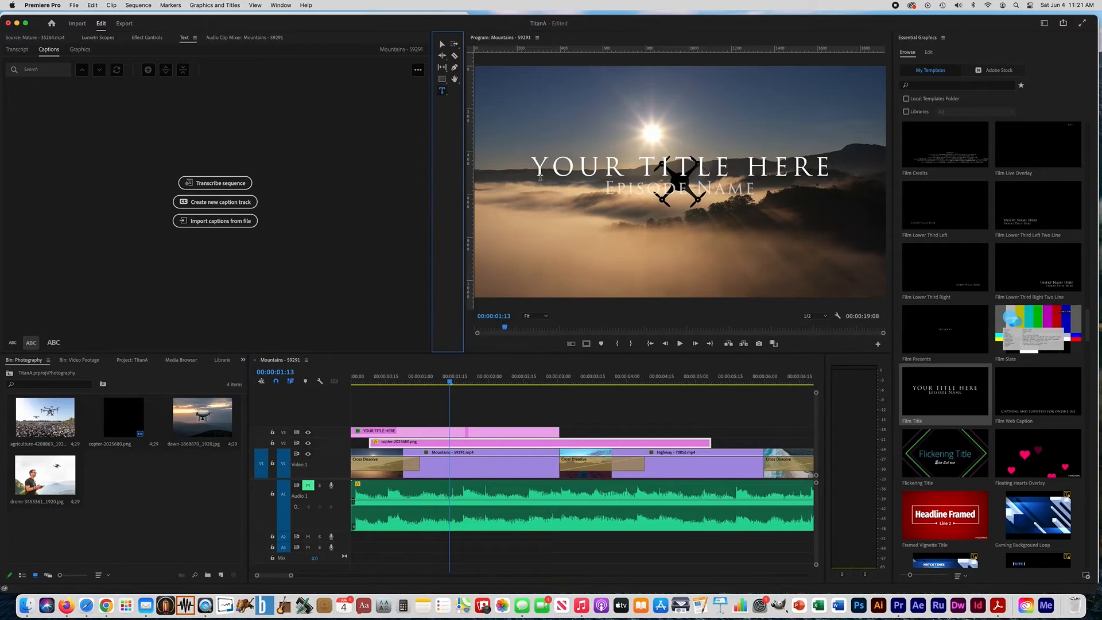
drag(535, 164, 825, 168)
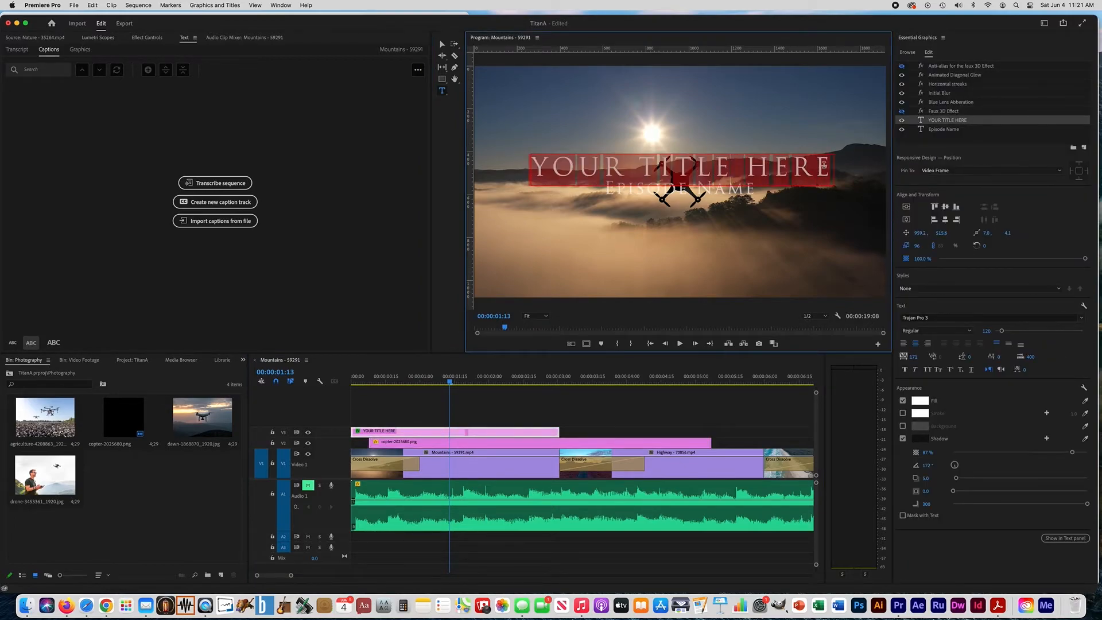
text(titan)
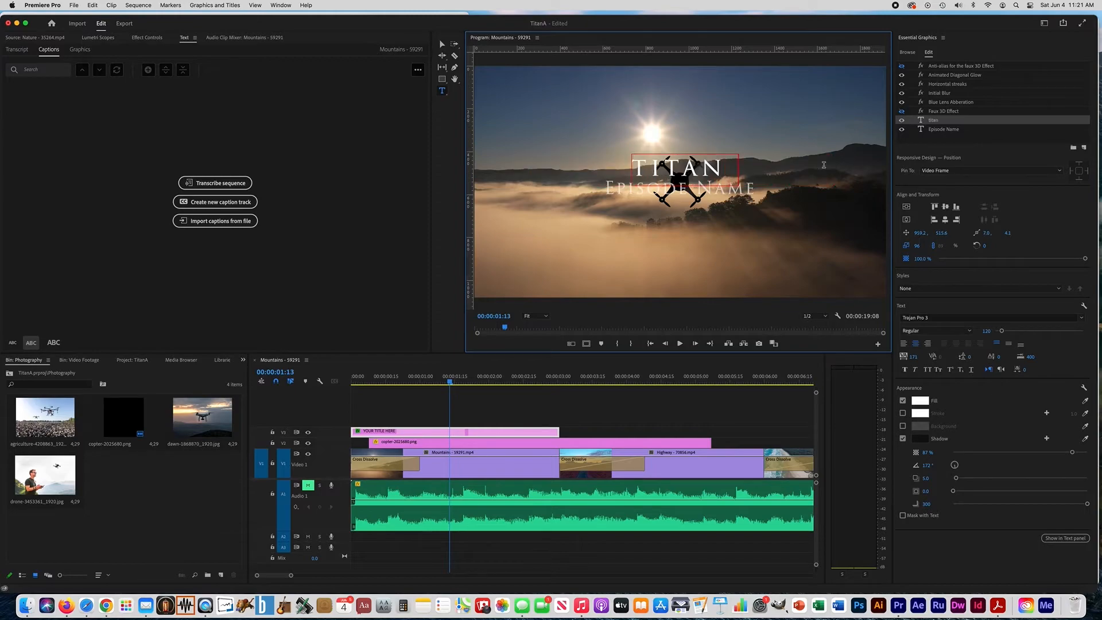
text( aerial)
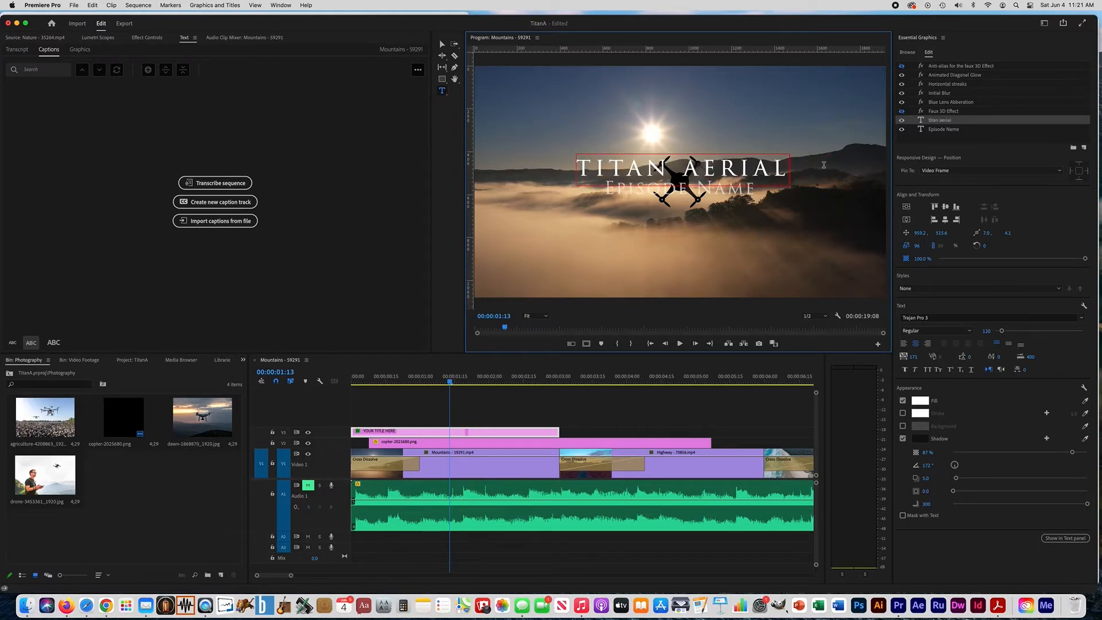
drag(784, 171, 575, 171)
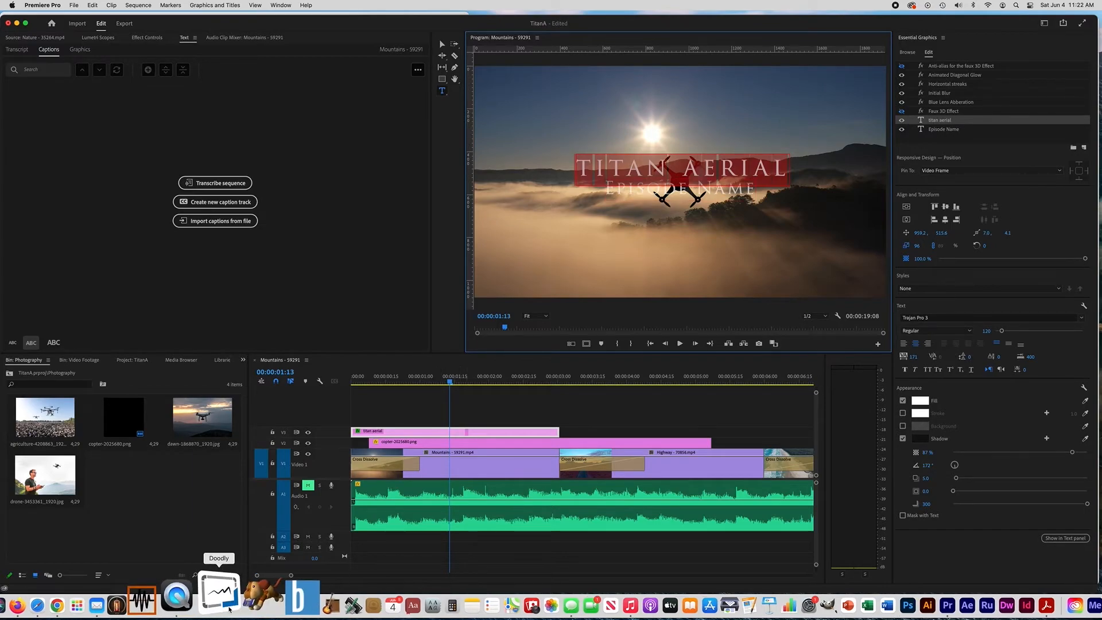
Copy "Professional Aerial Drone Video Service" from the Titan Aerial slide in Firefox and paste it over "Episode Name" in Premiere Pro
click(63, 607)
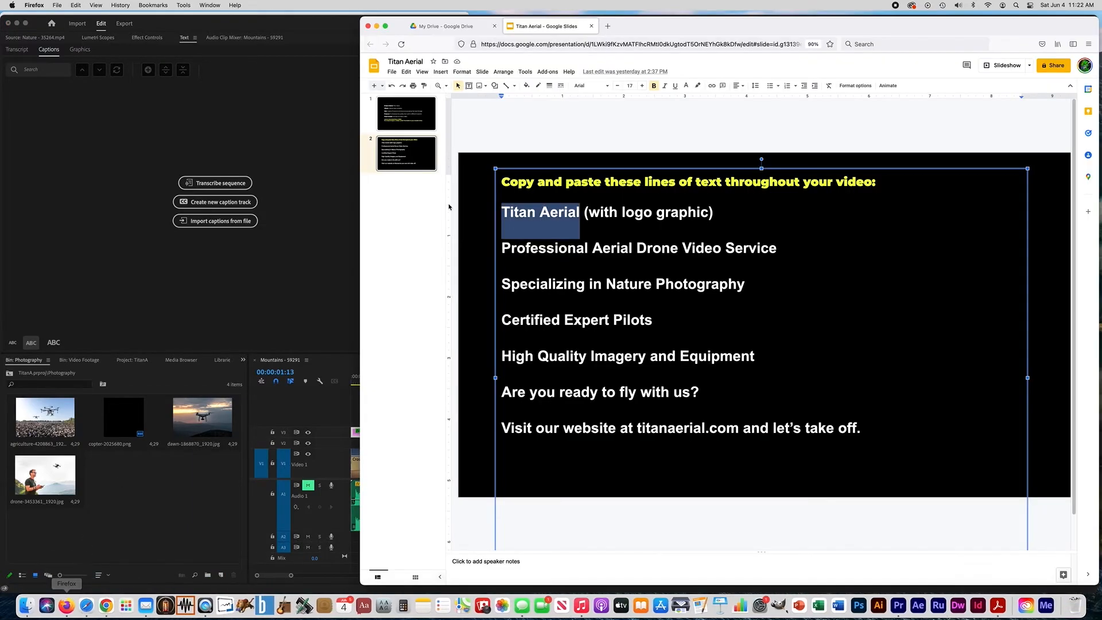
drag(502, 245, 773, 243)
key(super+c)
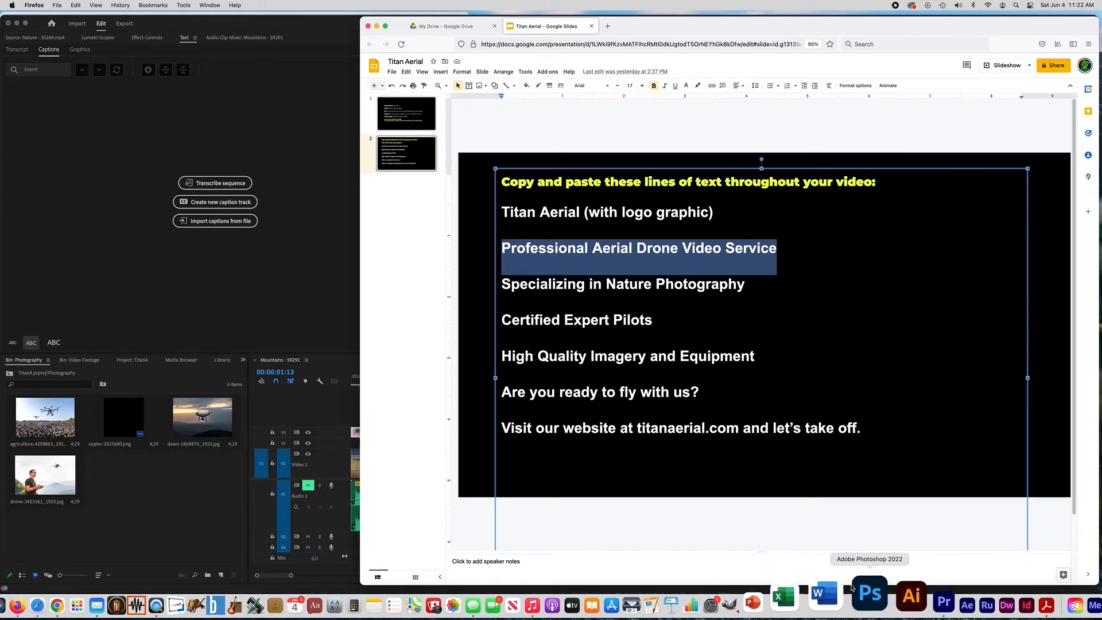
click(913, 598)
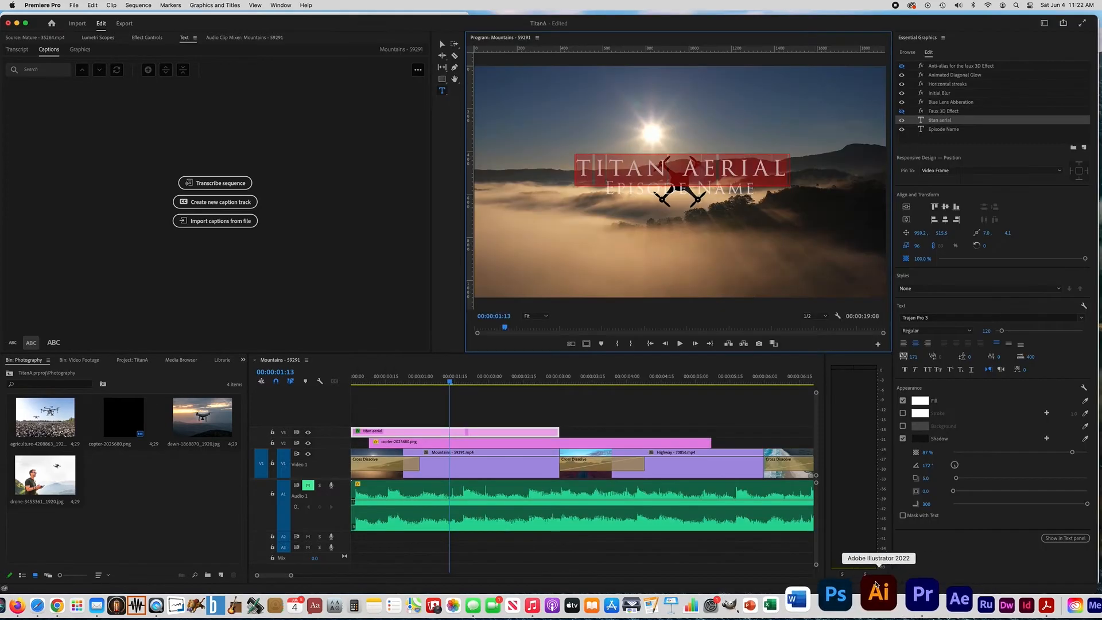
click(611, 190)
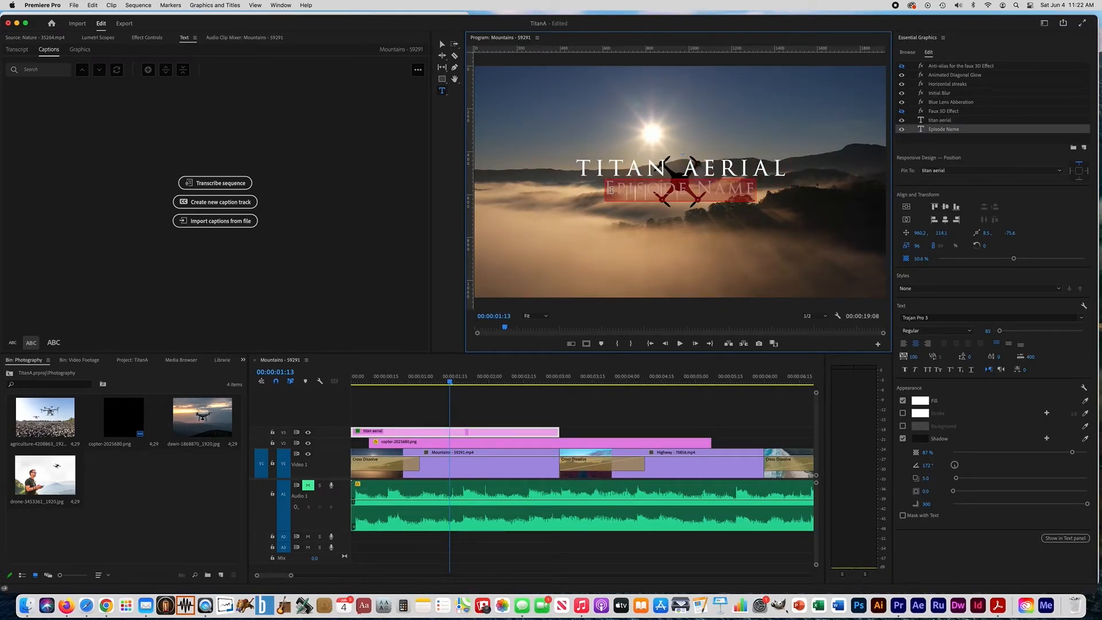
key(super+v)
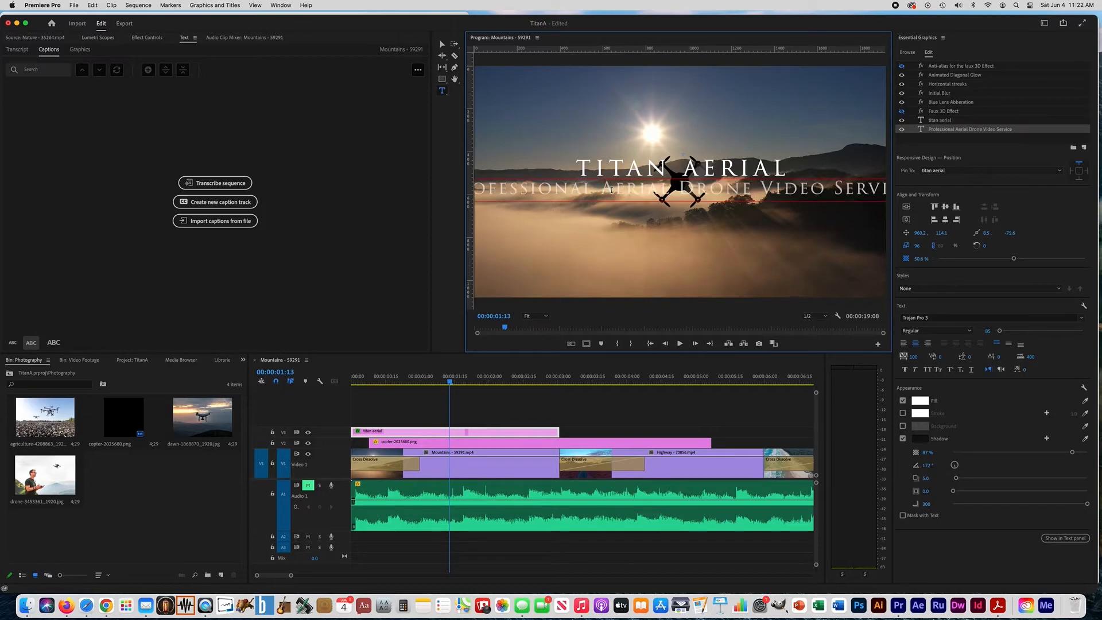
Set the whole subtitle line's font size to 72 and its tracking to 73
click(563, 191)
triple_click(562, 191)
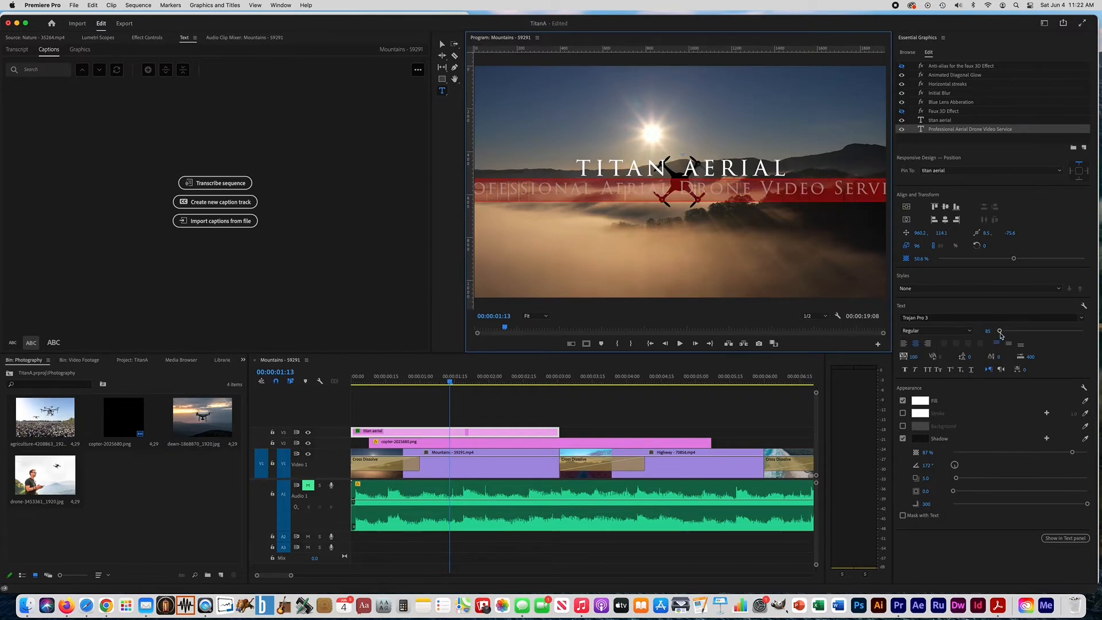
drag(1000, 332, 999, 335)
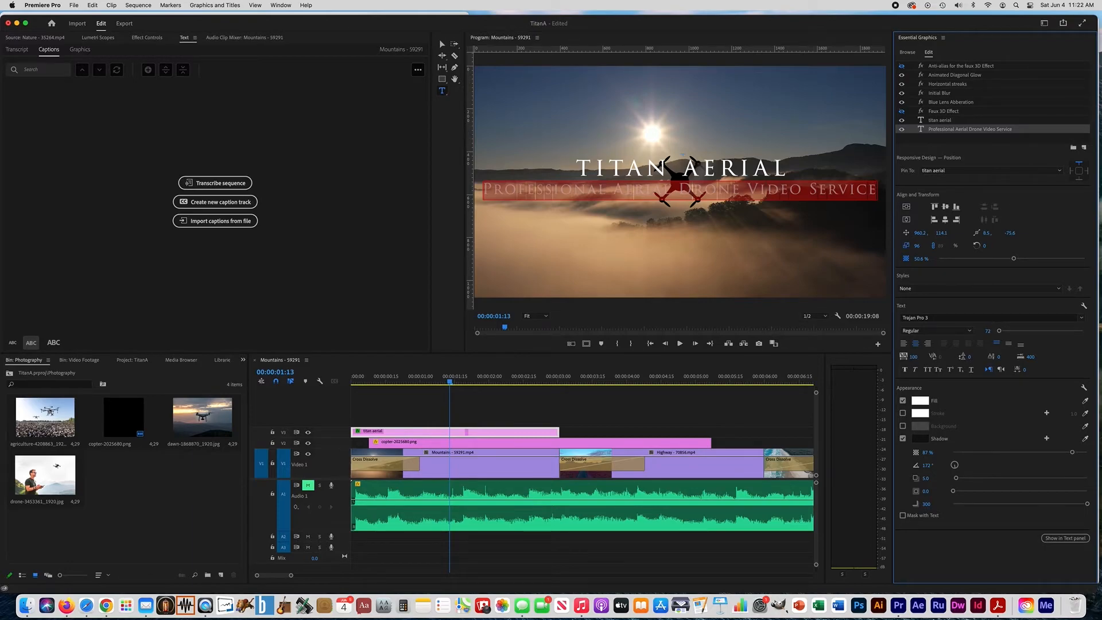
drag(914, 357, 903, 357)
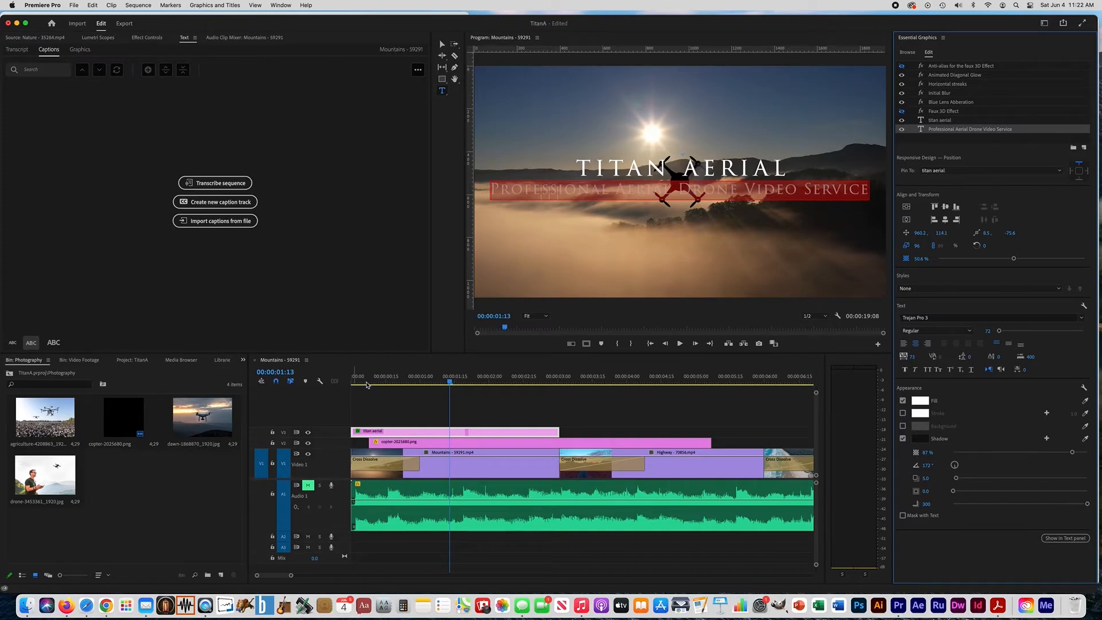
Play back the edited title animation from the beginning of the sequence
drag(371, 383, 308, 387)
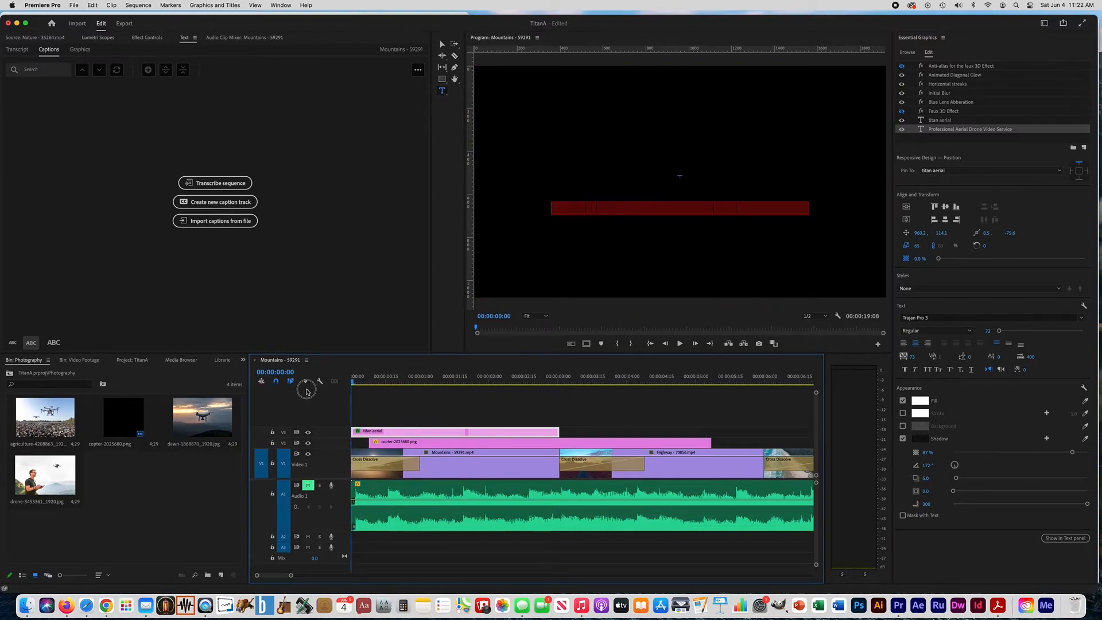
click(680, 344)
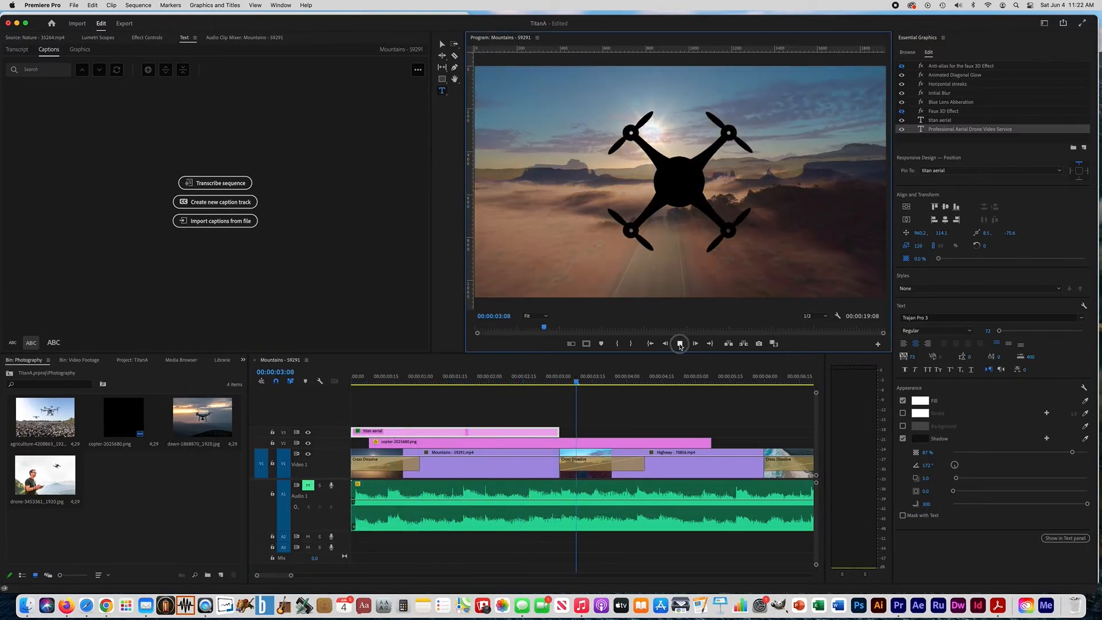
click(681, 344)
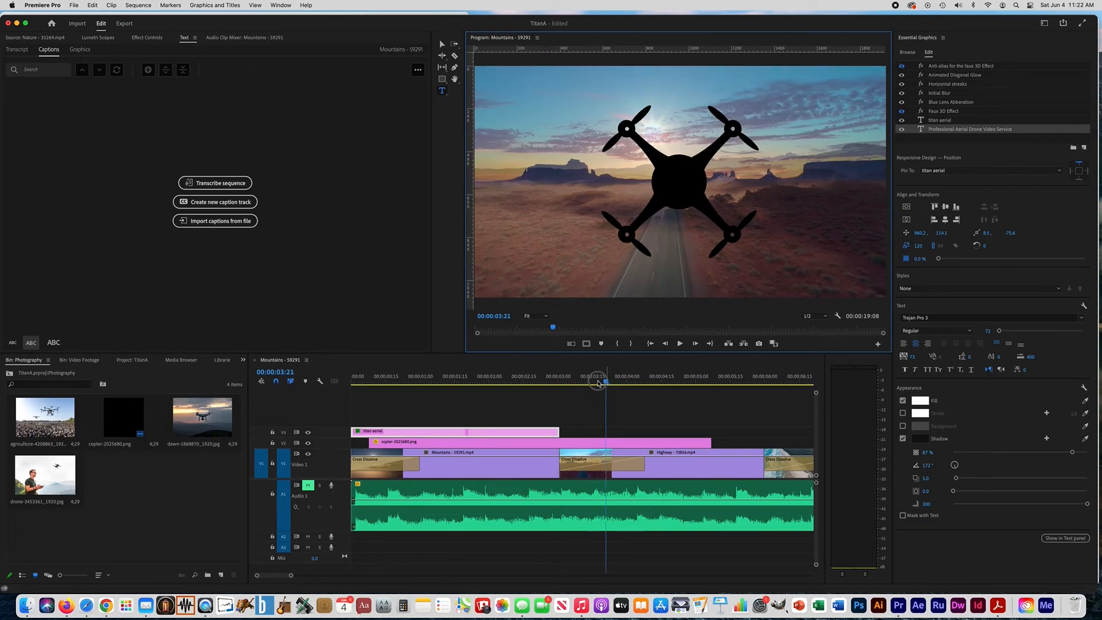
At 00:00:02:02, set the subtitle line to Trebuchet MS with tracking of about 25 and font size 64
drag(598, 379, 494, 386)
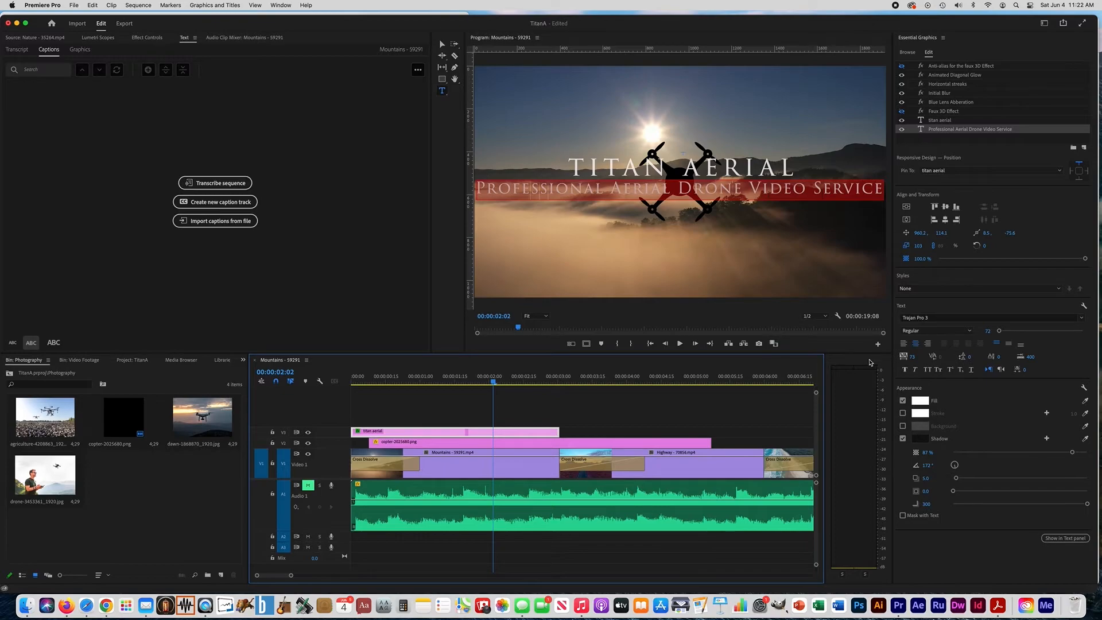
click(1082, 319)
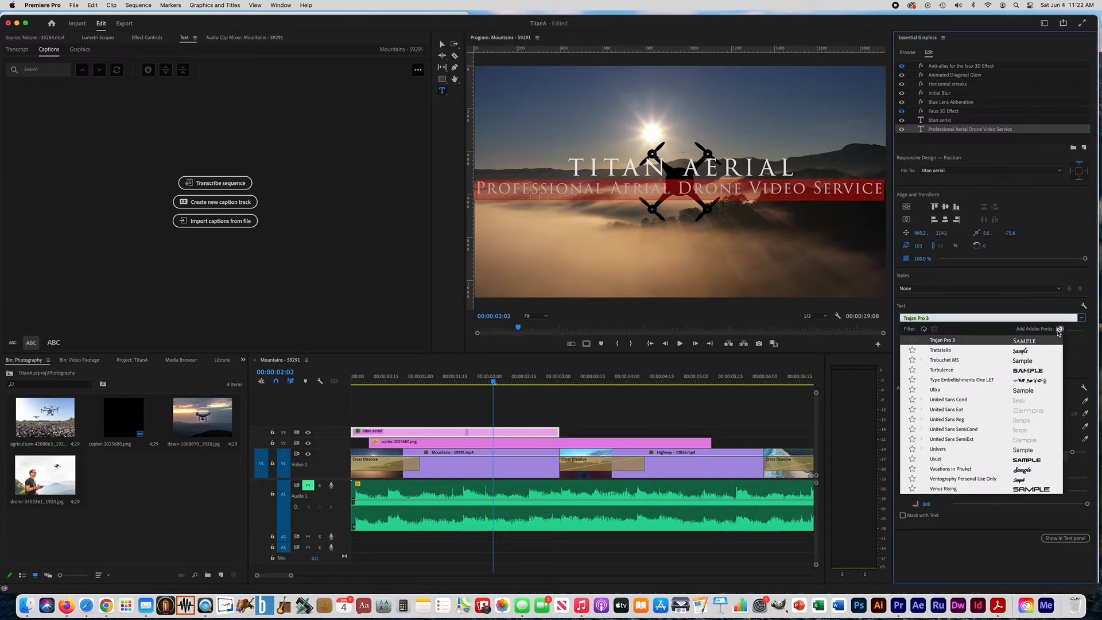
click(1024, 362)
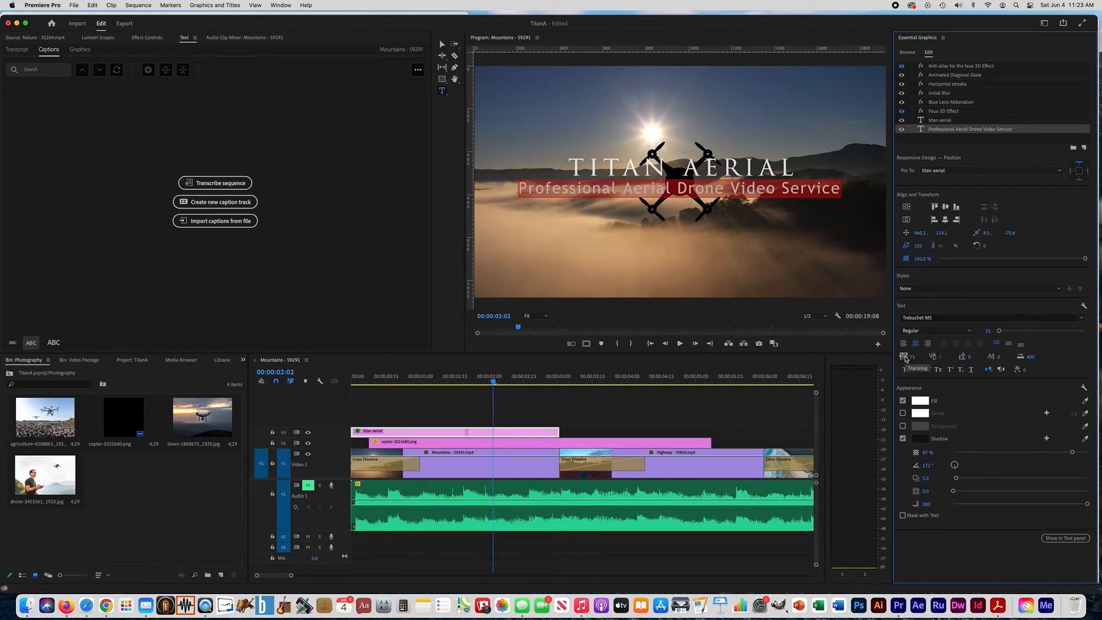
drag(912, 361, 880, 361)
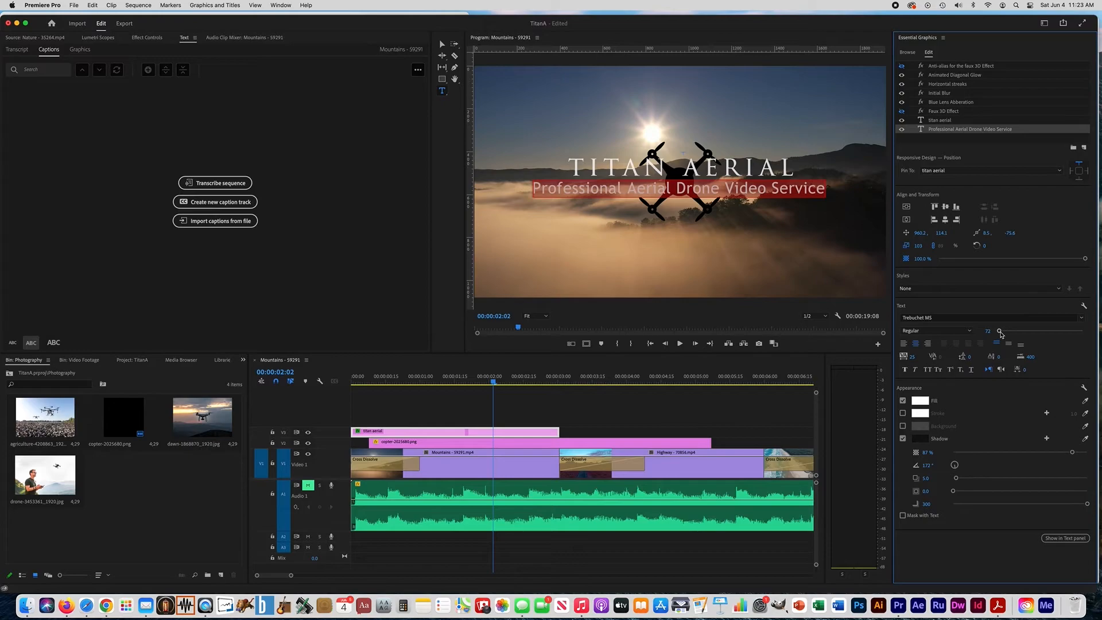
drag(1000, 331, 999, 332)
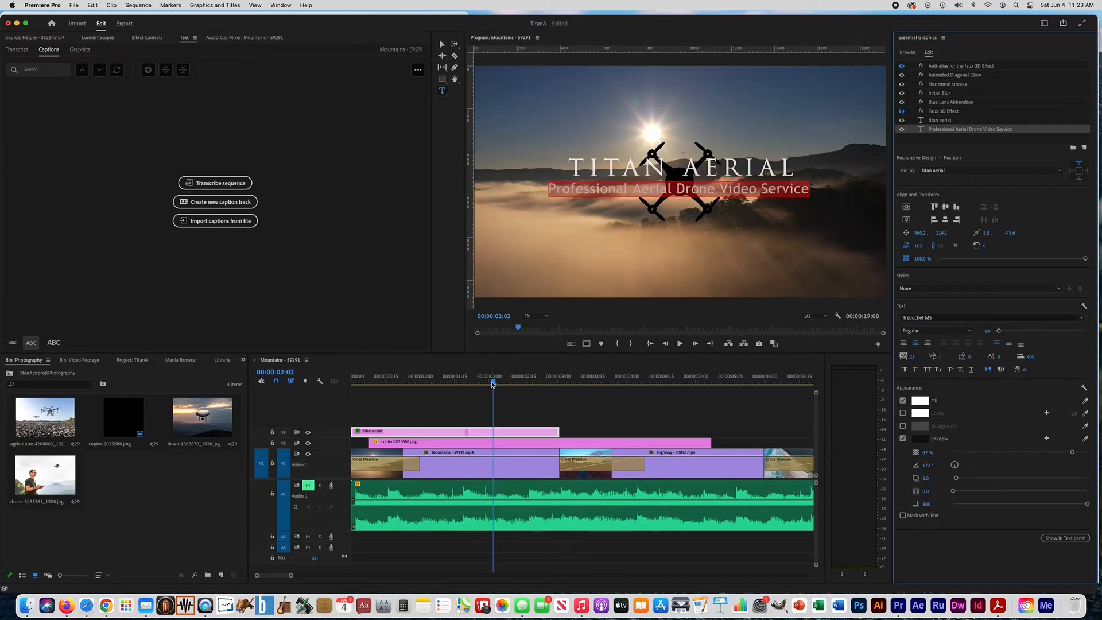
Play back the restyled title from the start, and replay it from 00:00:01:10 to check its timing against the copter
click(385, 385)
drag(385, 385, 334, 384)
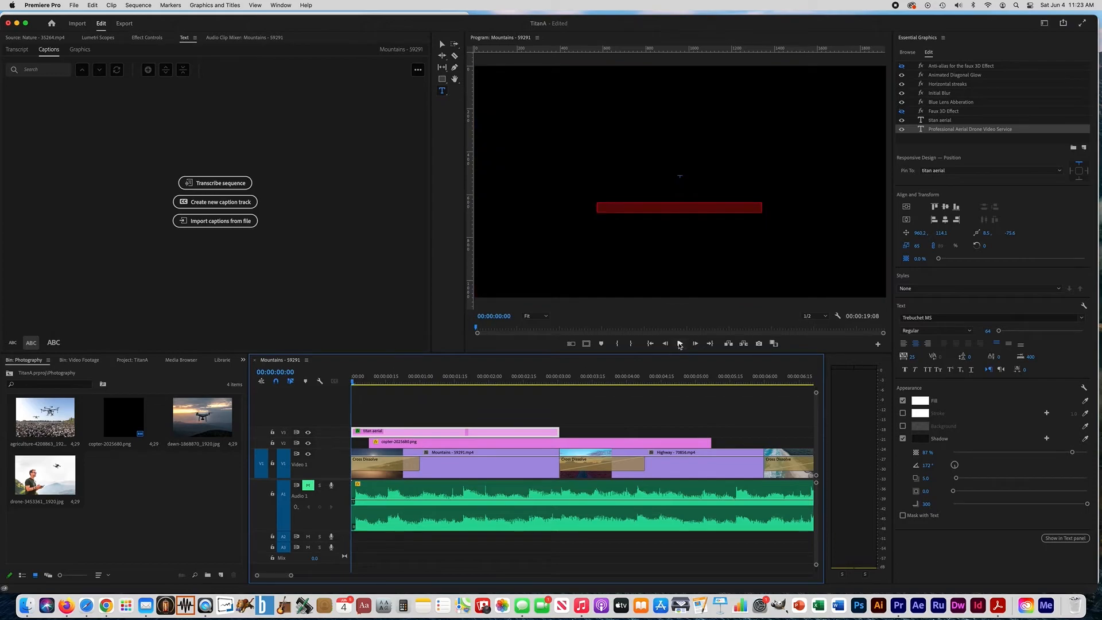
click(680, 344)
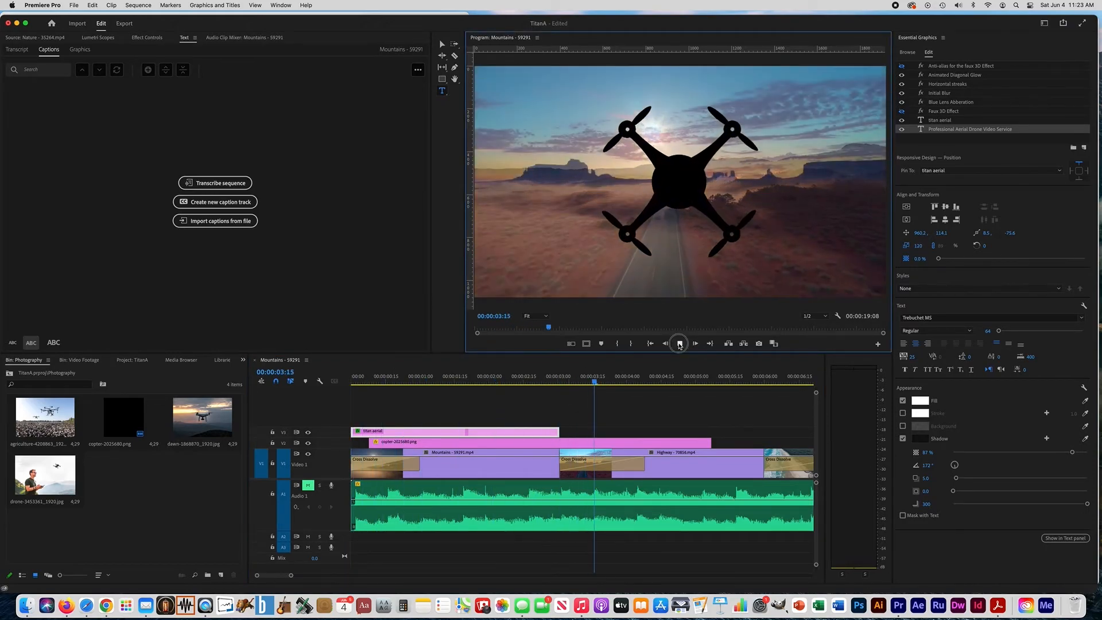
click(679, 344)
click(443, 379)
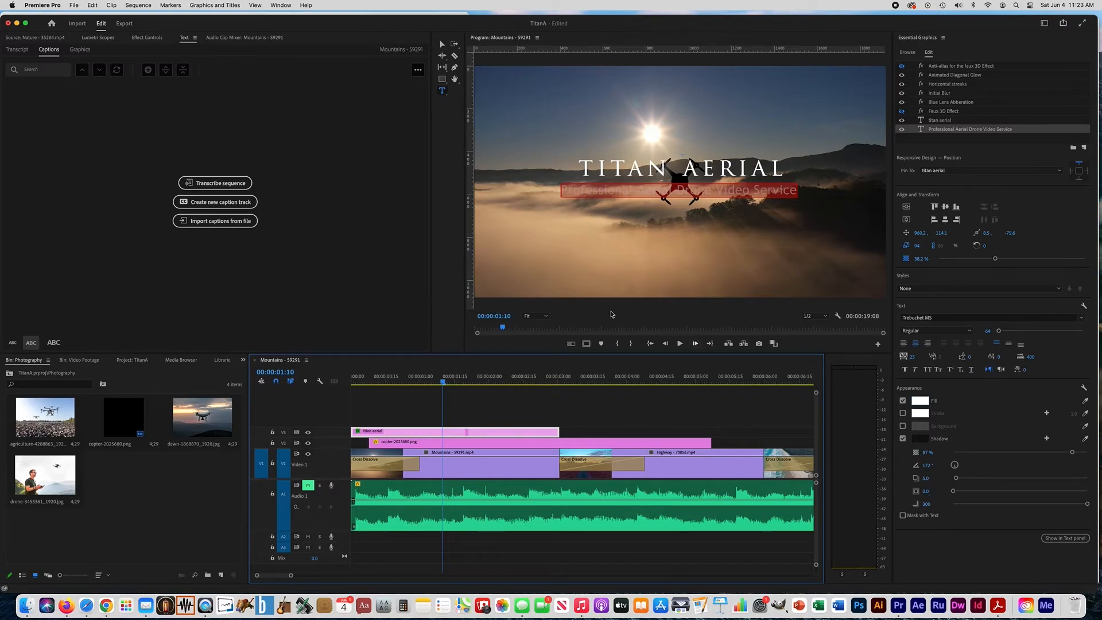
click(680, 343)
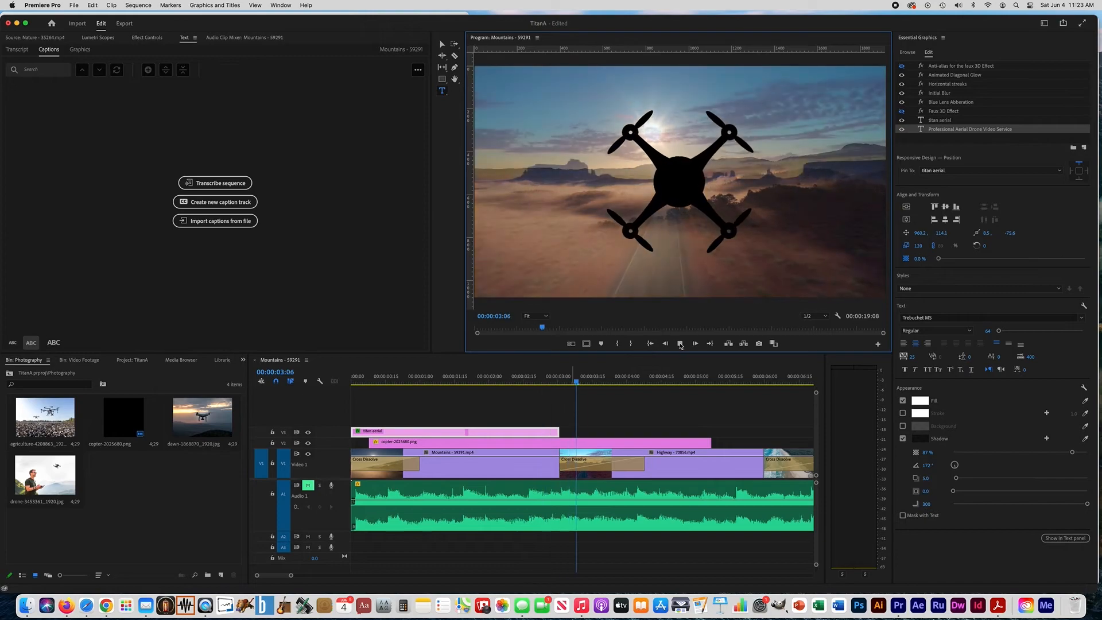
key(space)
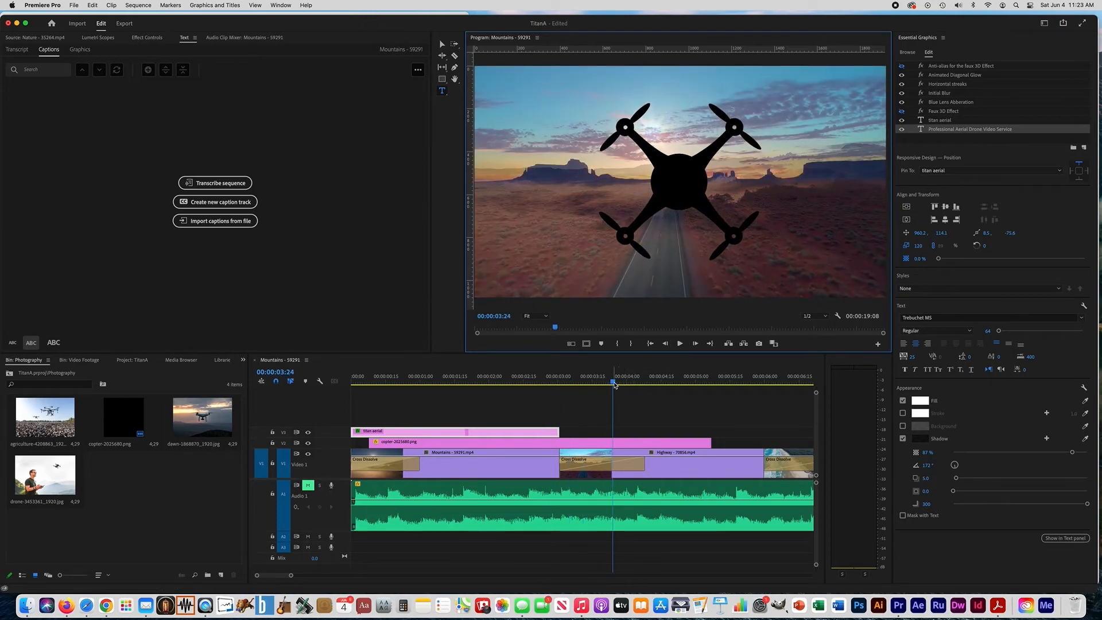
Place the playhead at the title clip's end, copy "Specializing in Nature Photography" from the slide in Firefox, and return to Premiere Pro
drag(609, 382, 561, 388)
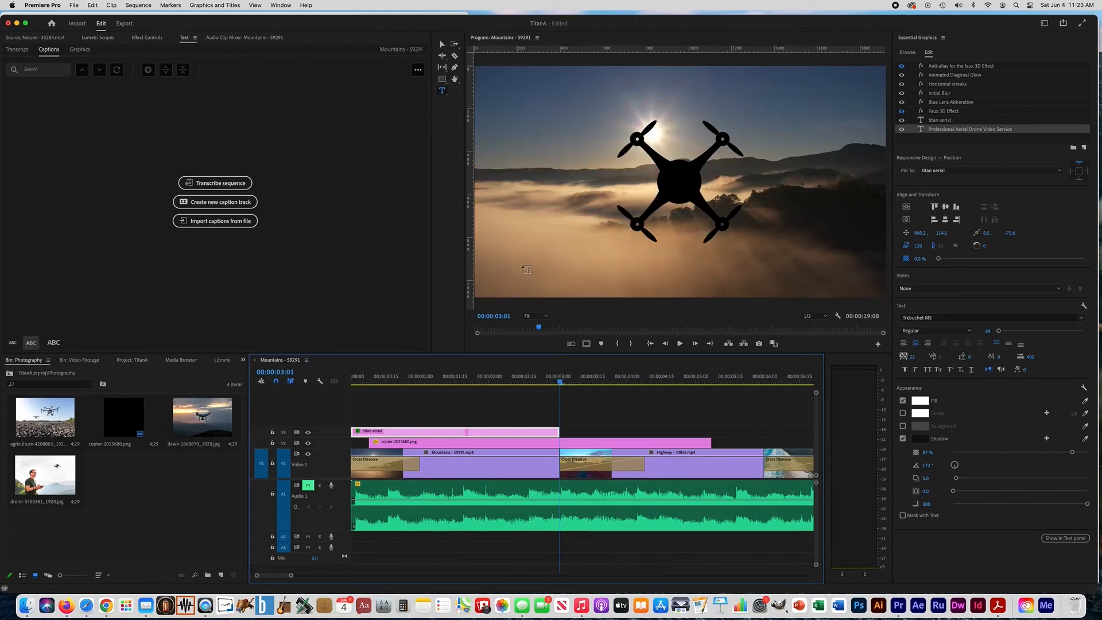
click(63, 603)
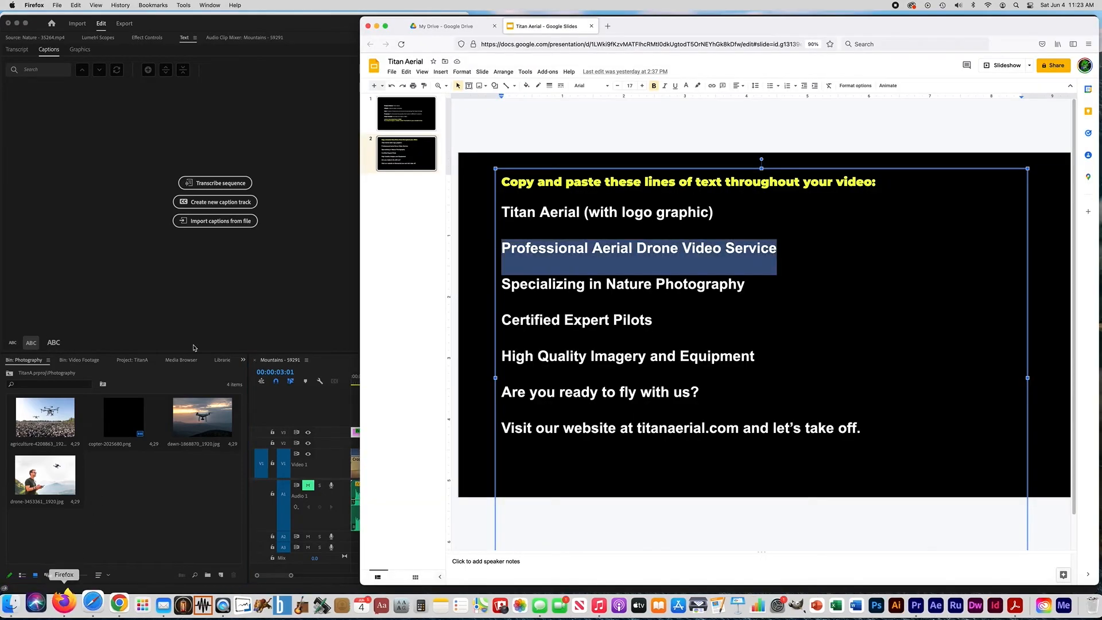
drag(503, 284, 746, 282)
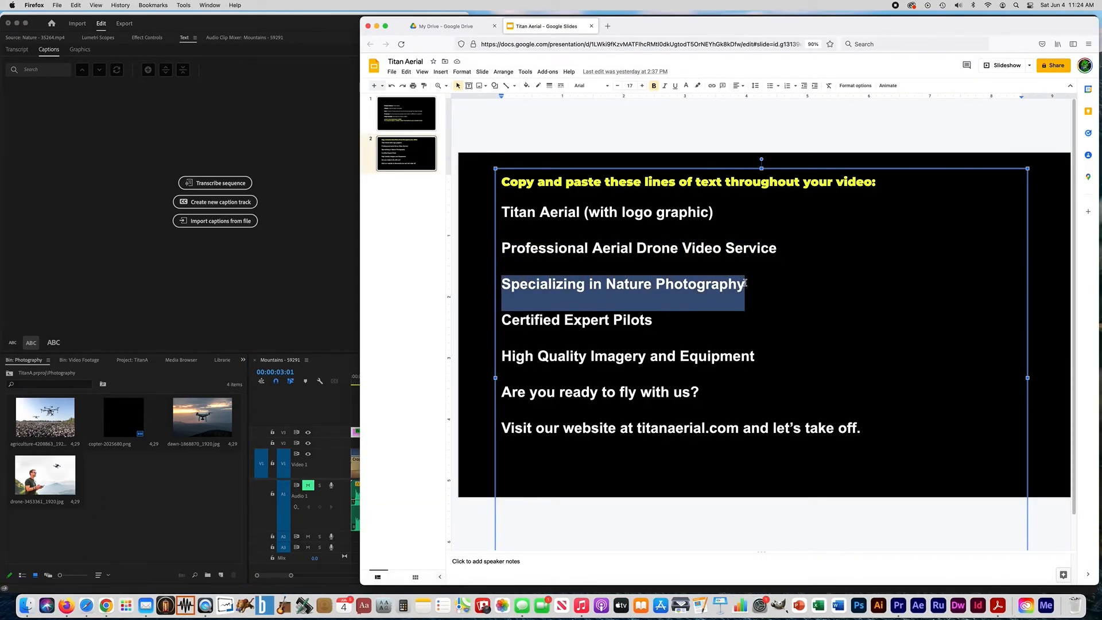
key(super+c)
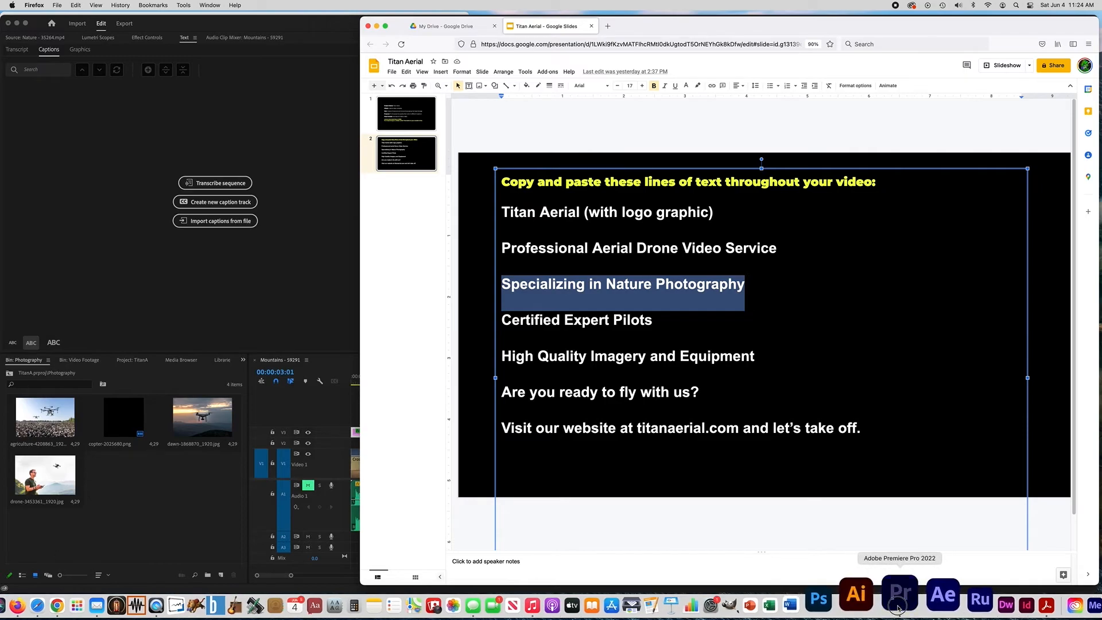
click(942, 598)
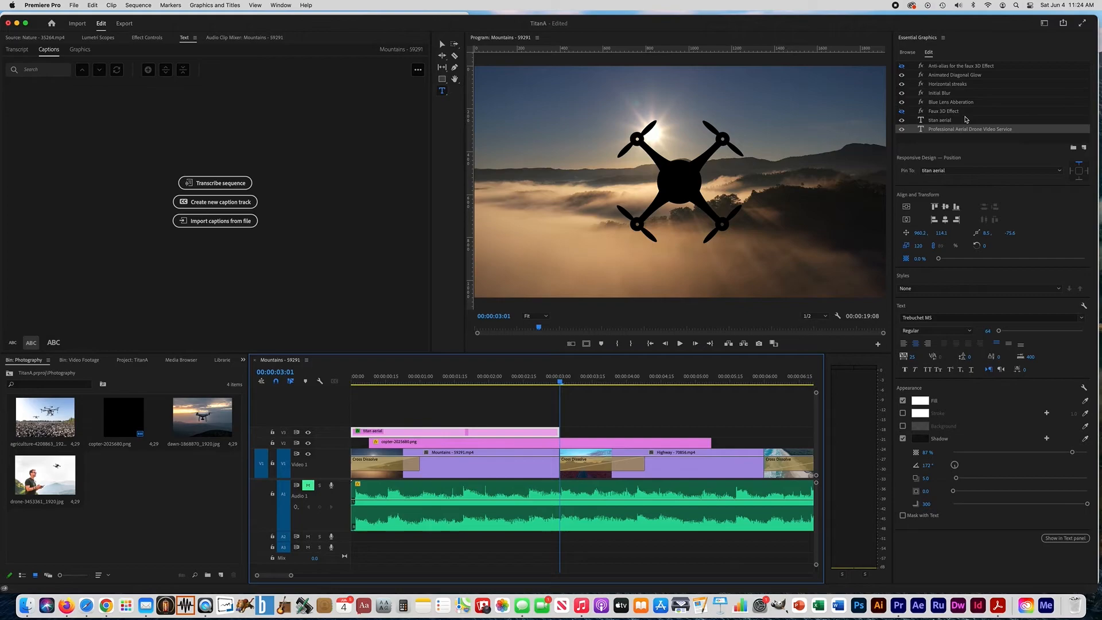
Add the Film Lower Third Left template on V3 after the title clip, trimmed to end with the Highway clip at 00:00:06:00
click(980, 51)
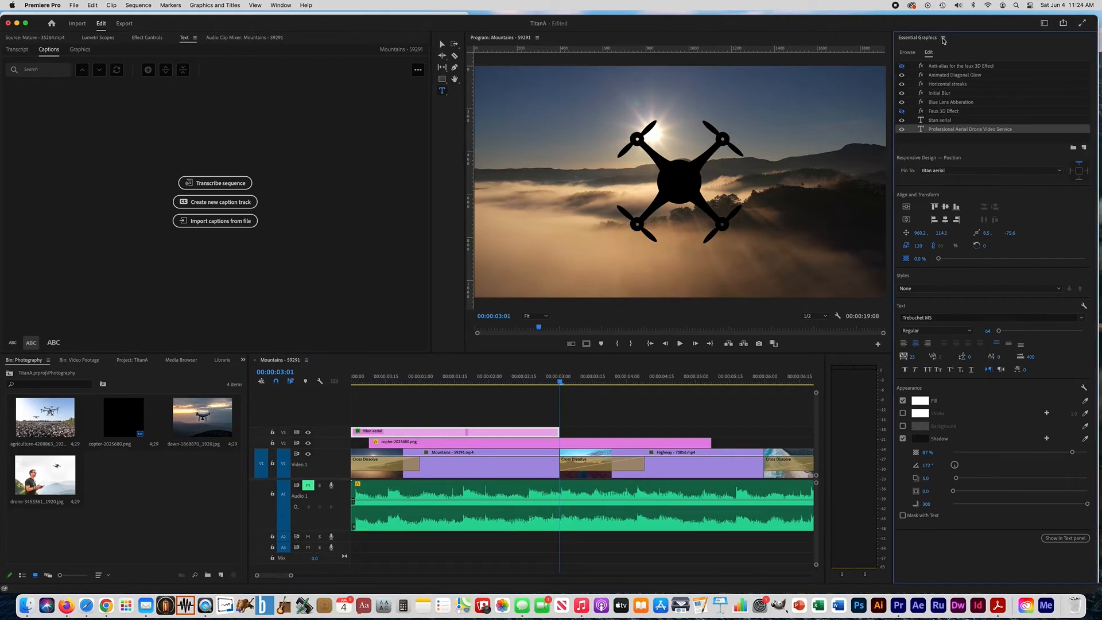
click(907, 52)
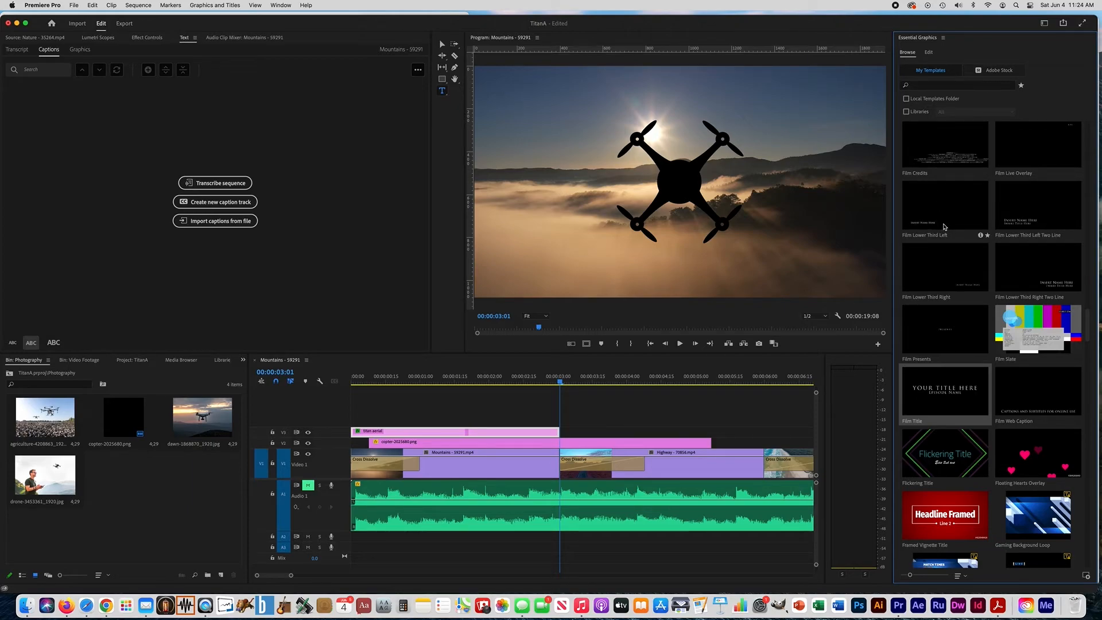
drag(945, 227, 565, 439)
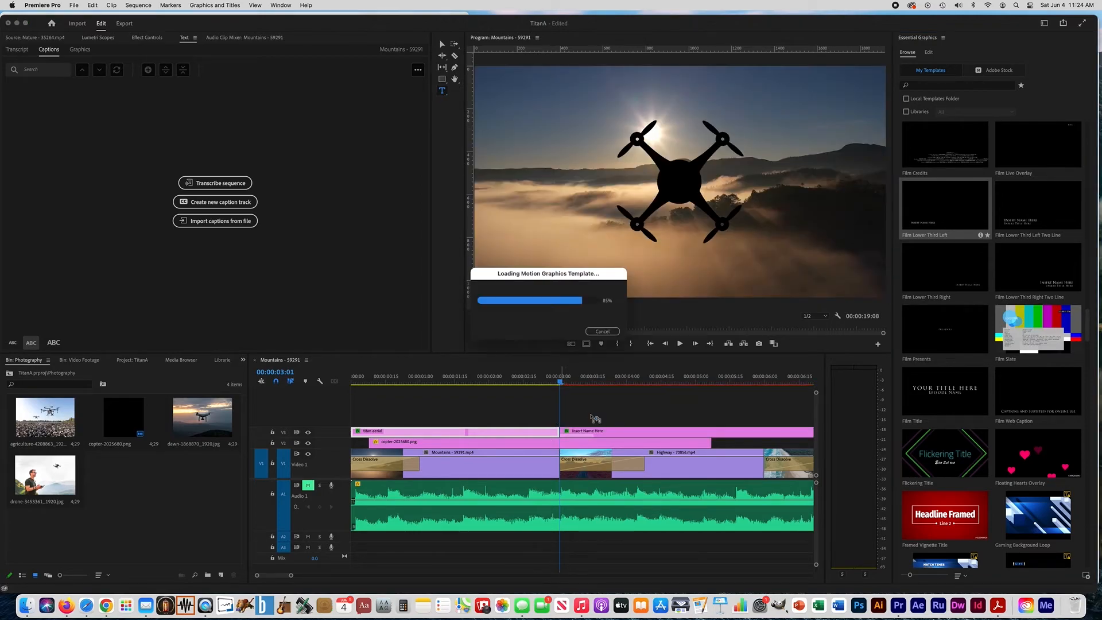
scroll(597, 417, down, 5)
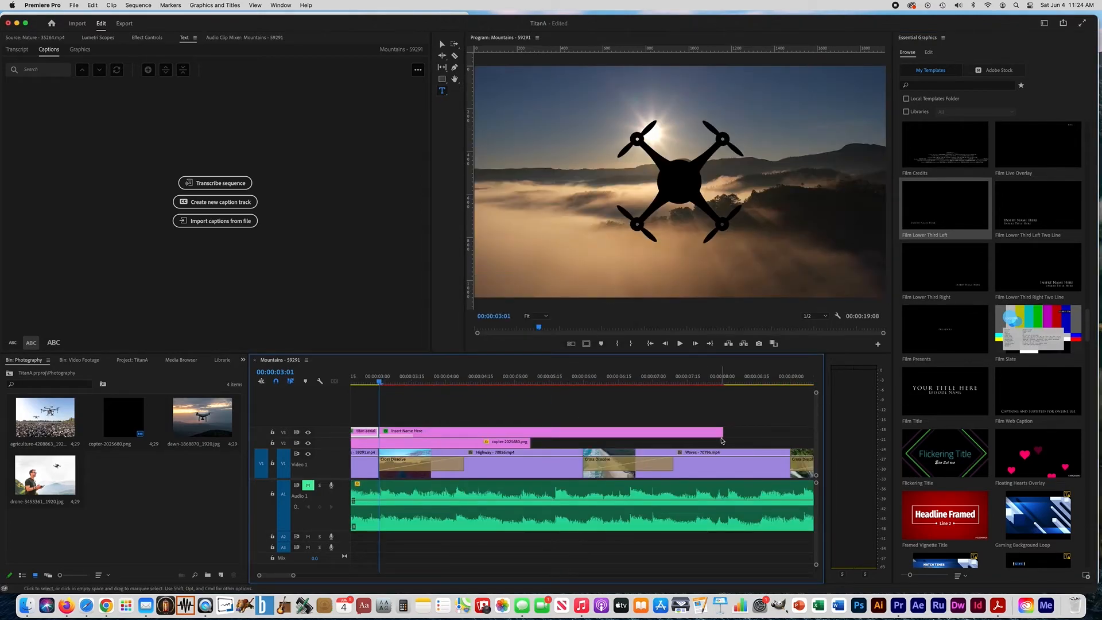
drag(723, 431, 582, 450)
At 00:00:03:13, replace the lower third's placeholder with the copied "Specializing in Nature Photography" and center-align the text
drag(382, 384, 407, 385)
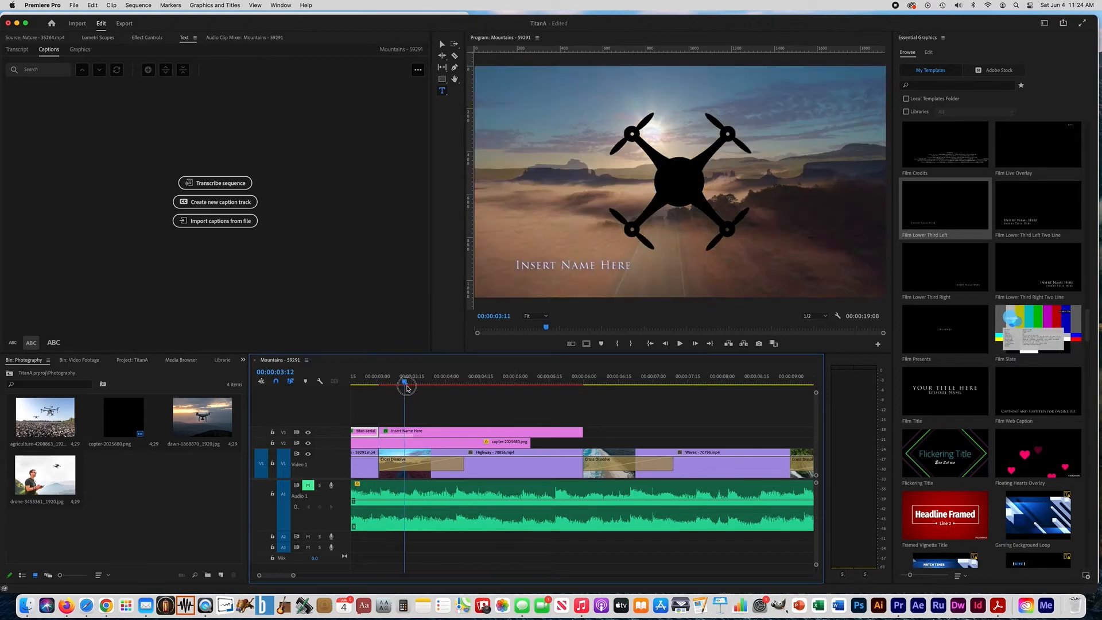
click(545, 268)
triple_click(545, 262)
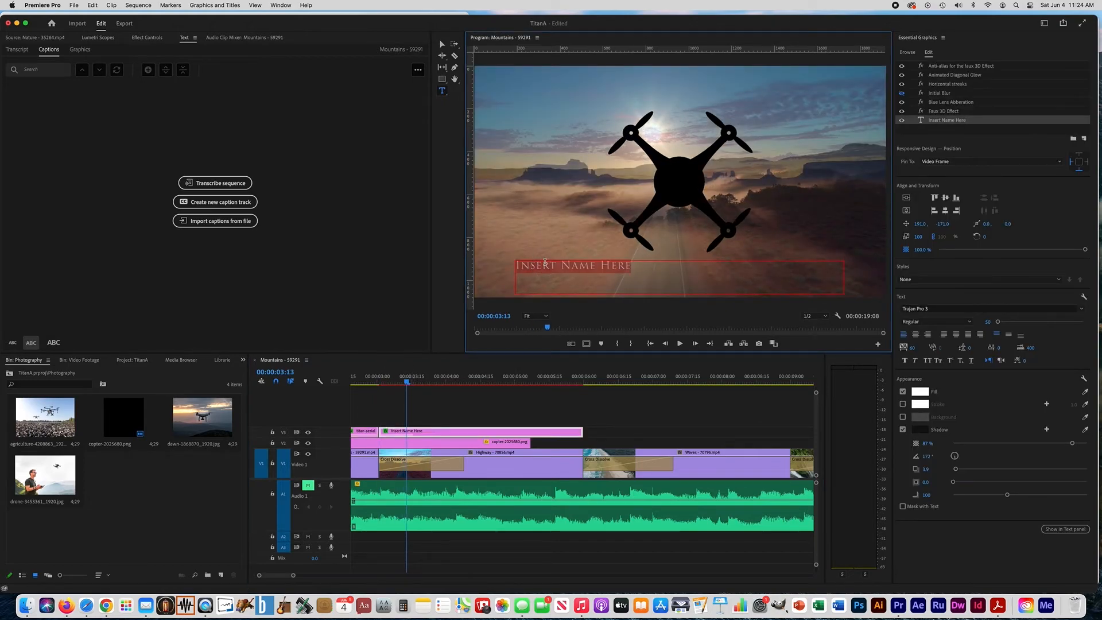
triple_click(545, 263)
text(Specializing in Nature Photography)
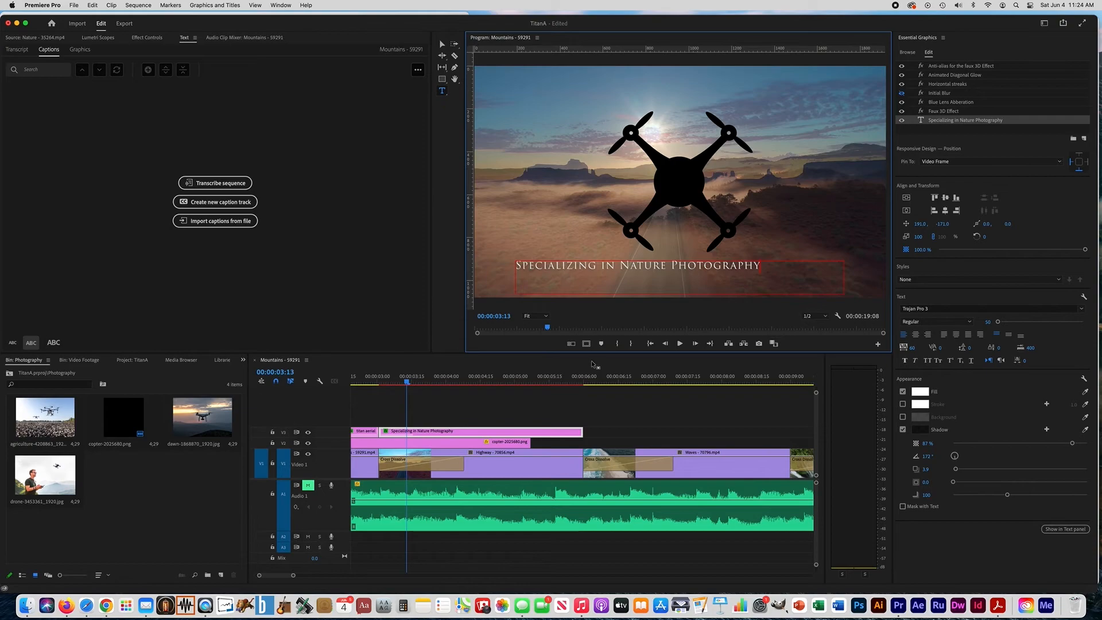
drag(757, 264, 518, 264)
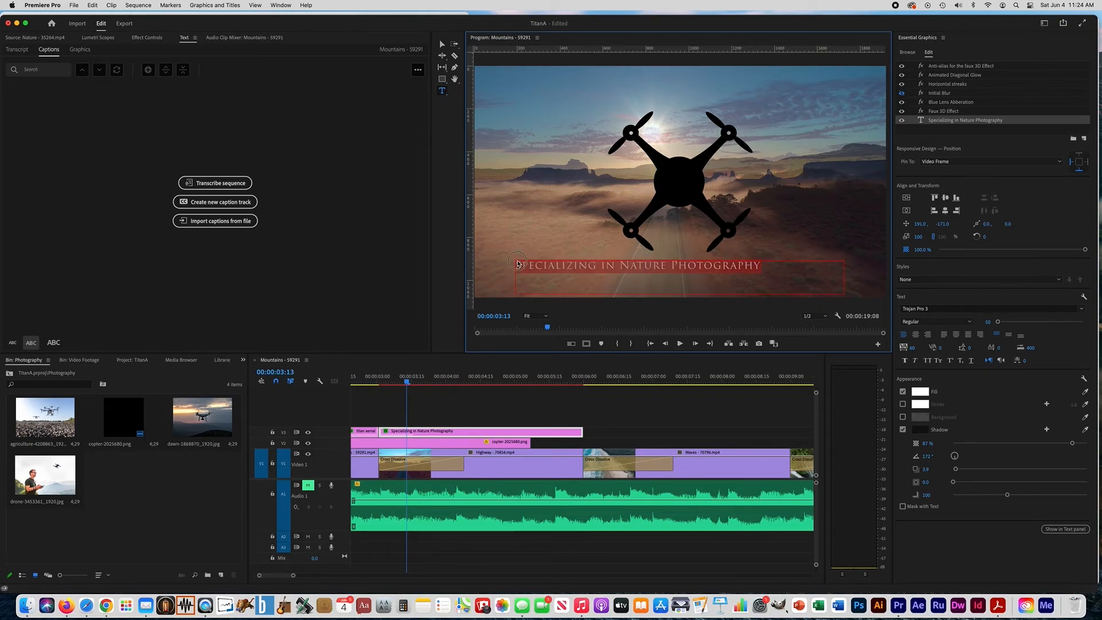
click(917, 335)
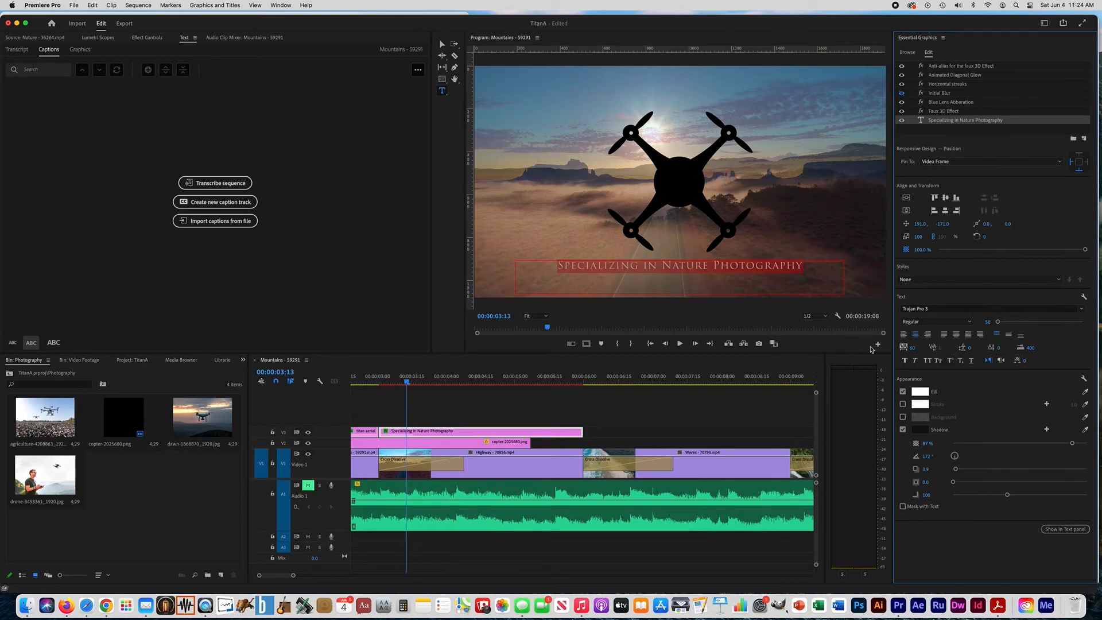
Lock every track except V3 and paste a copy of the subtitle clip at 00:00:06:00
drag(408, 384, 585, 394)
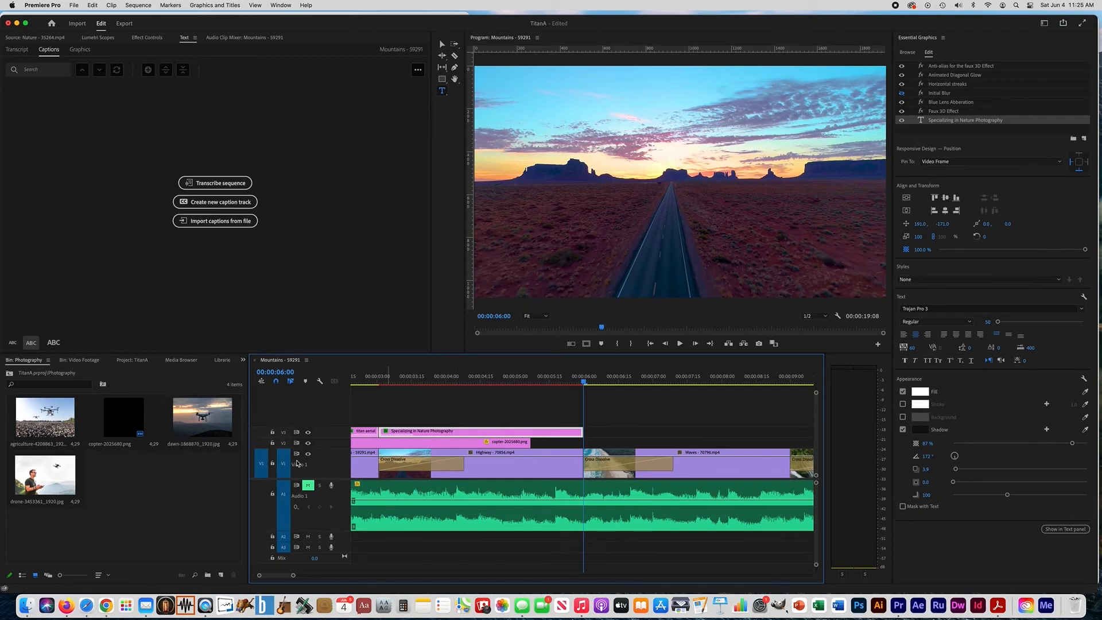
click(272, 465)
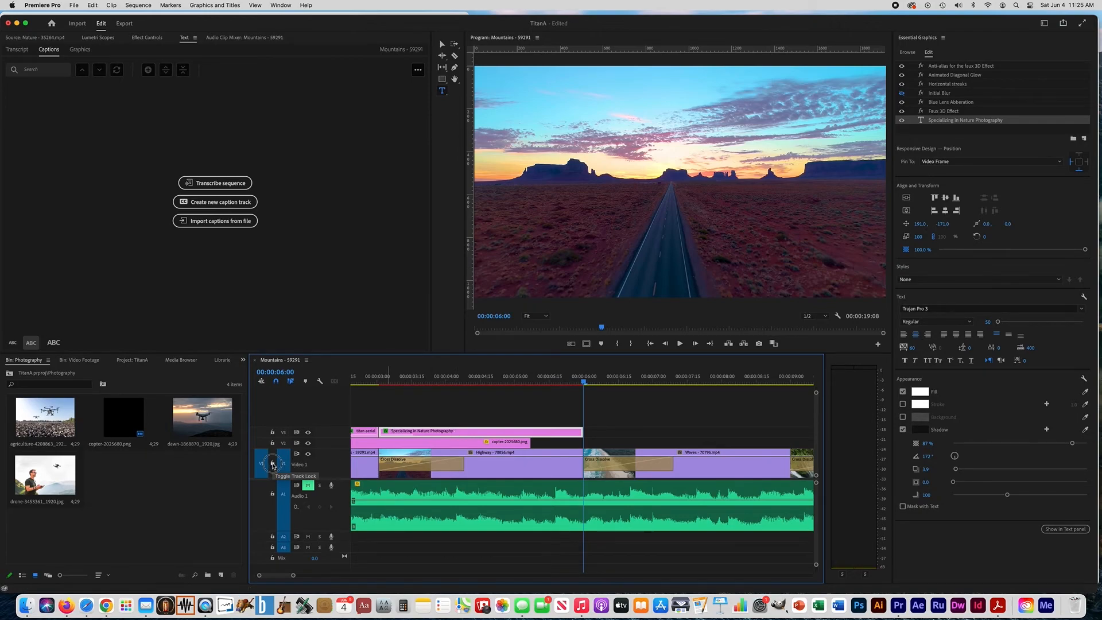
click(272, 494)
click(272, 537)
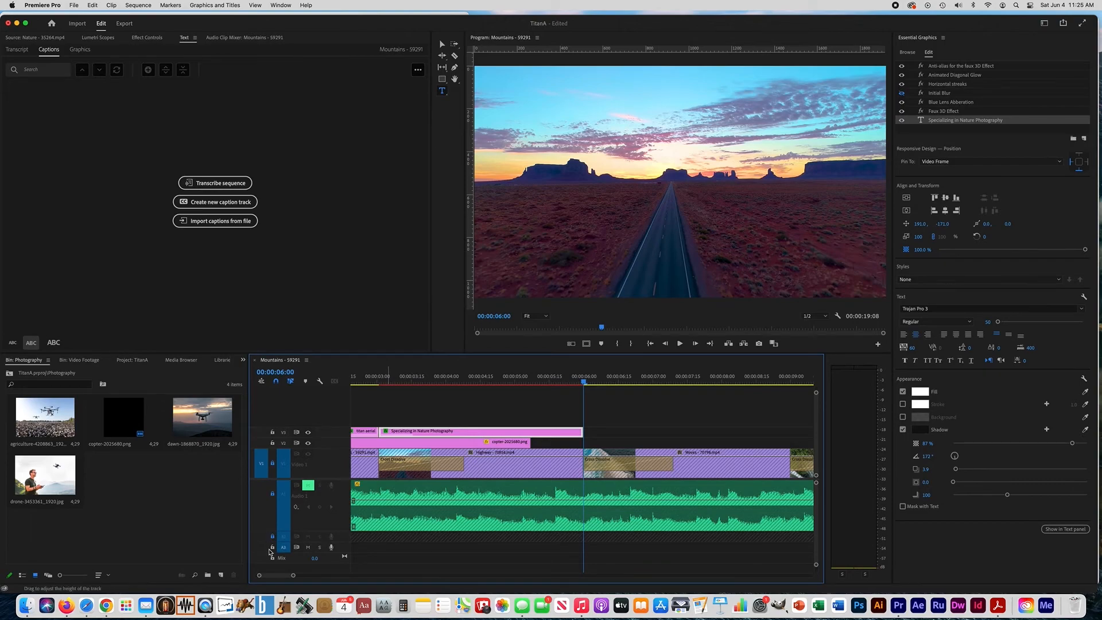
click(273, 549)
click(272, 442)
key(super+v)
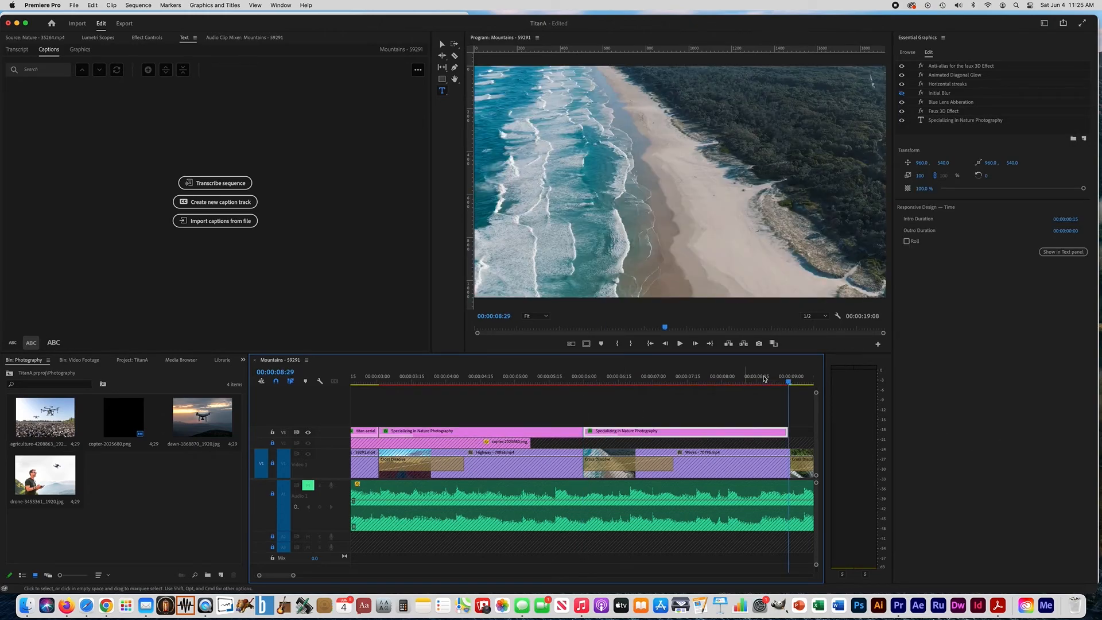
Place the playhead at 00:00:07:16, copy "Certified Expert Pilots" from the slide in Firefox, and return to Premiere Pro
drag(788, 382, 690, 387)
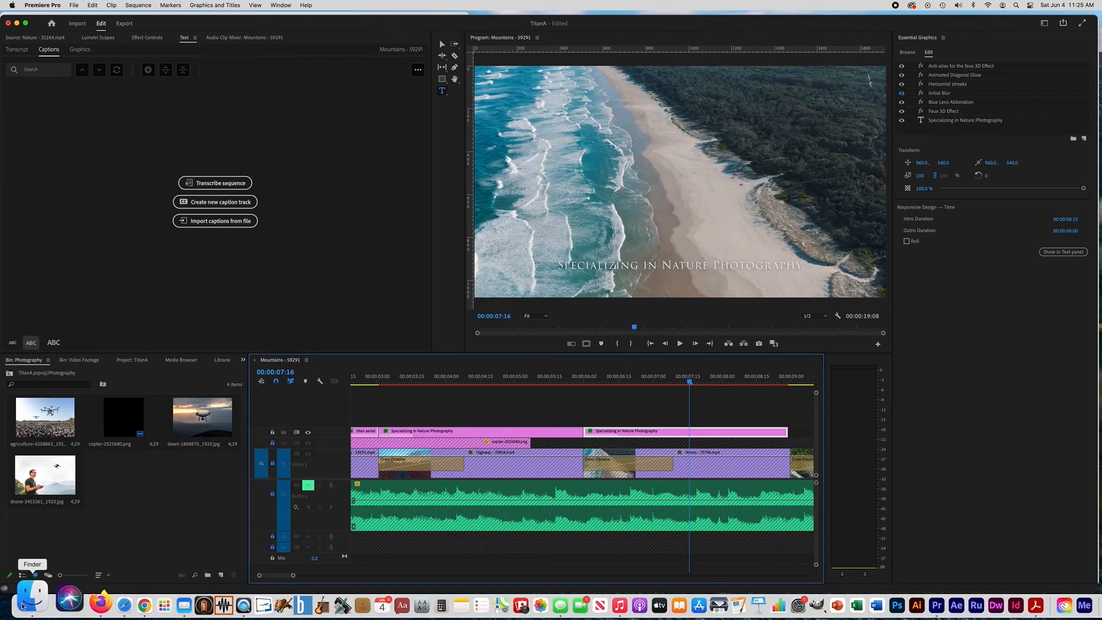
click(63, 600)
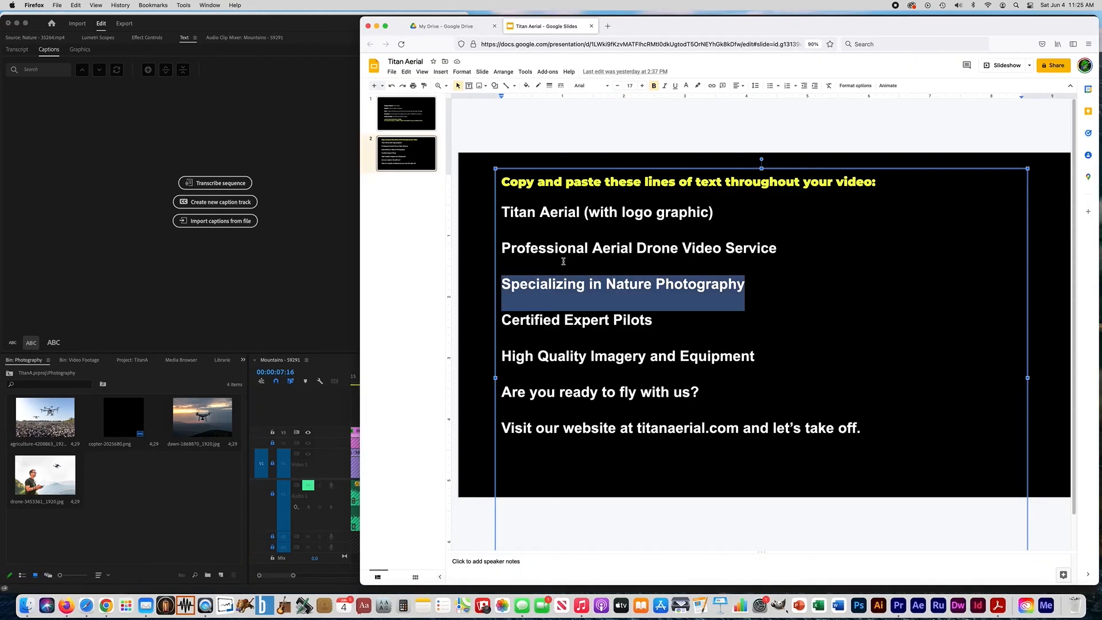
drag(502, 319, 653, 321)
key(super+c)
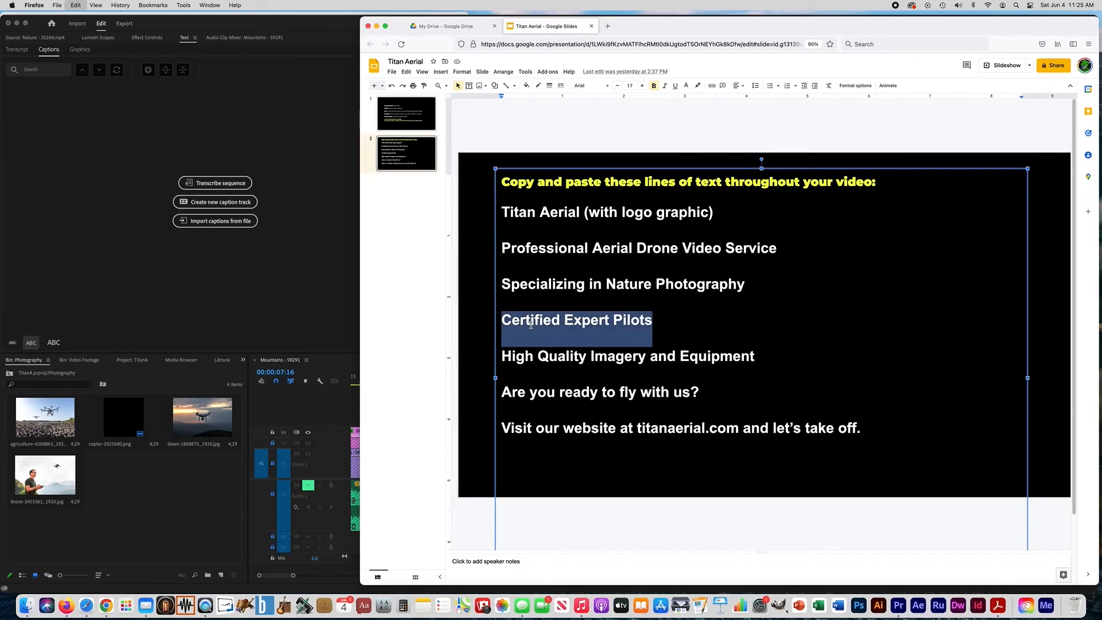
click(897, 604)
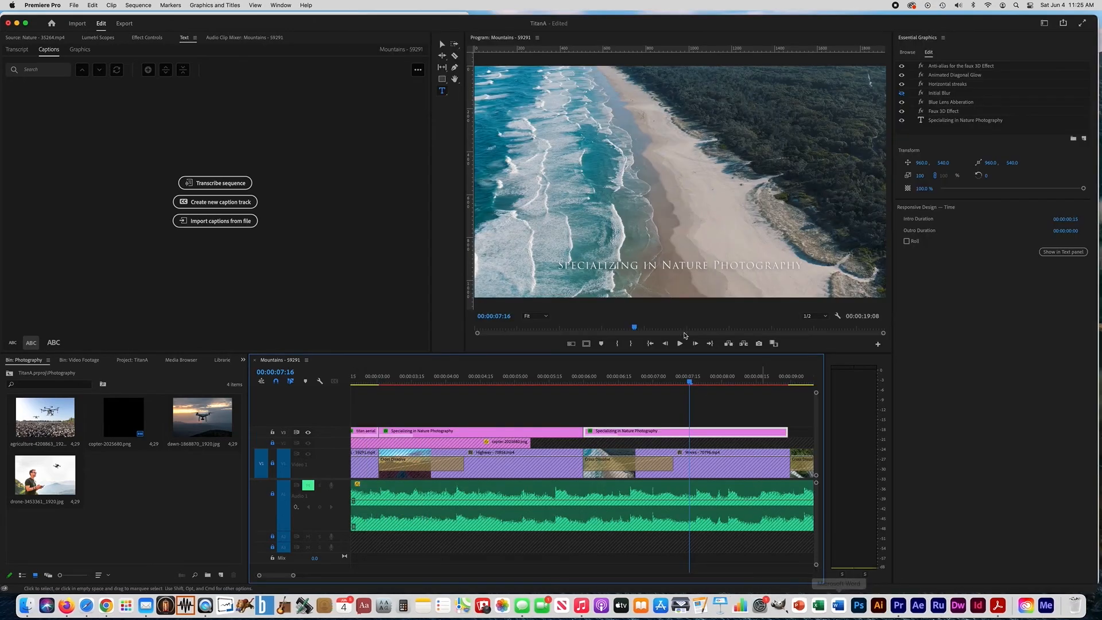
Replace the text of the pasted subtitle over the Waves clip with "Certified Expert Pilots"
click(631, 263)
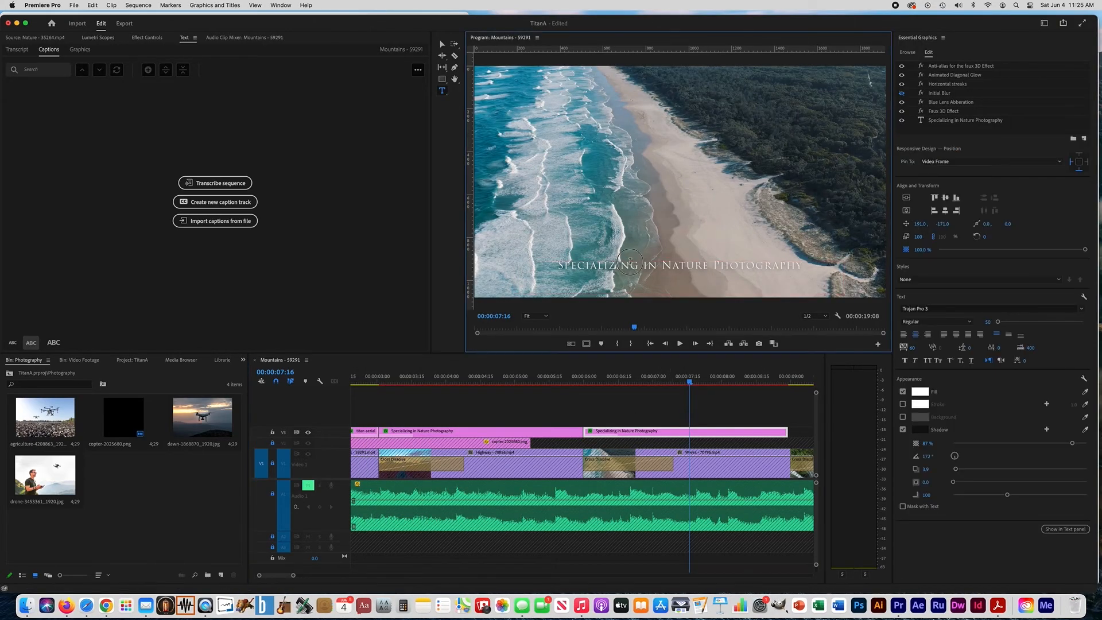
triple_click(630, 267)
click(631, 267)
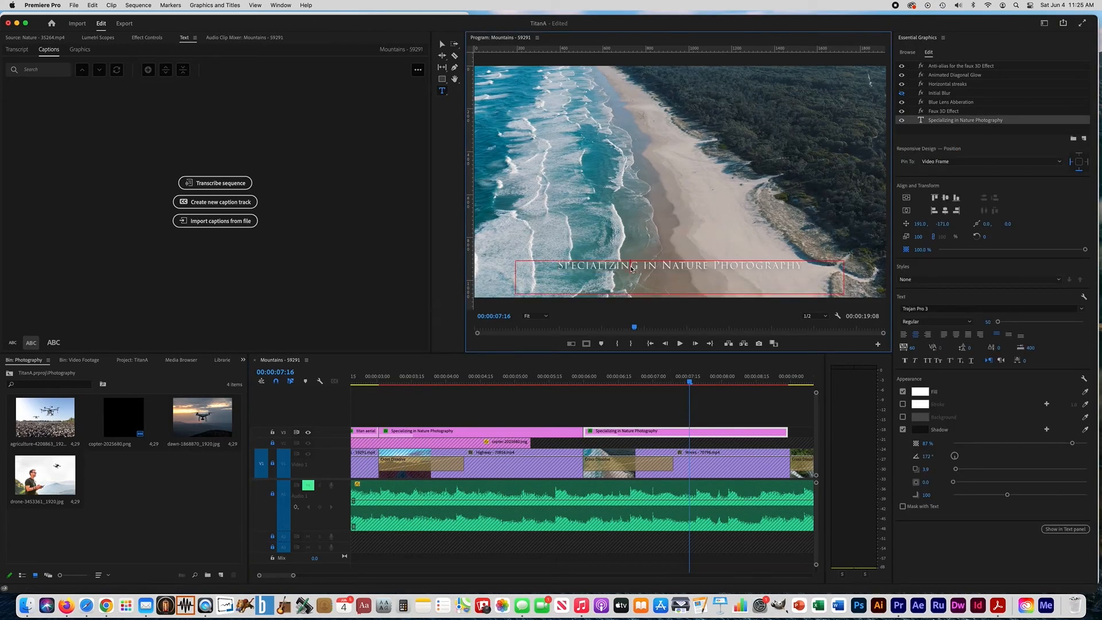
triple_click(630, 267)
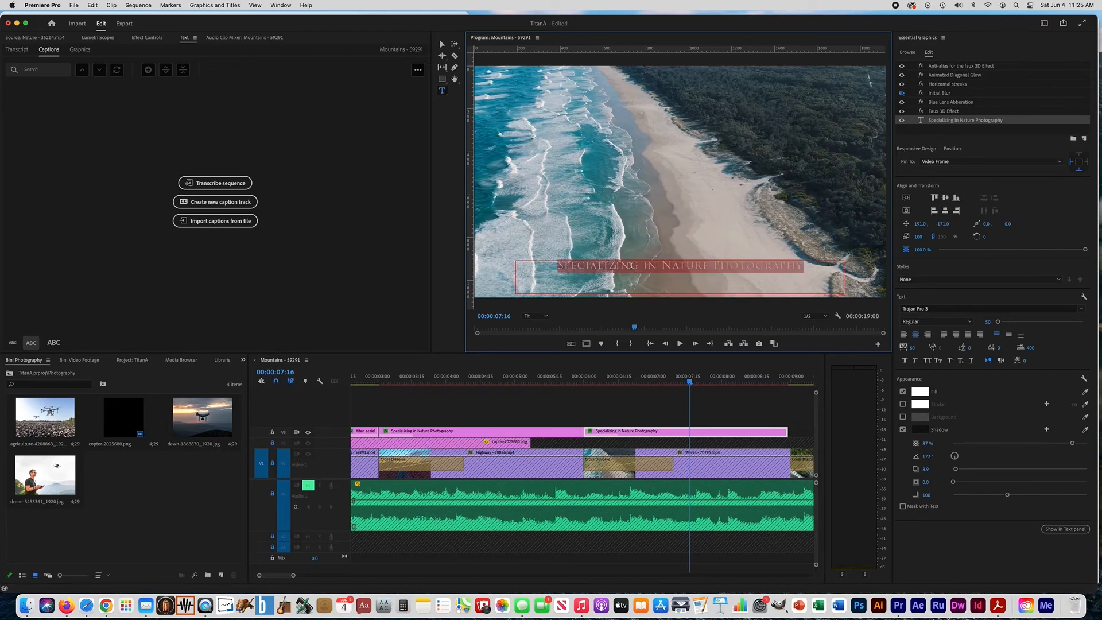
key(super+v)
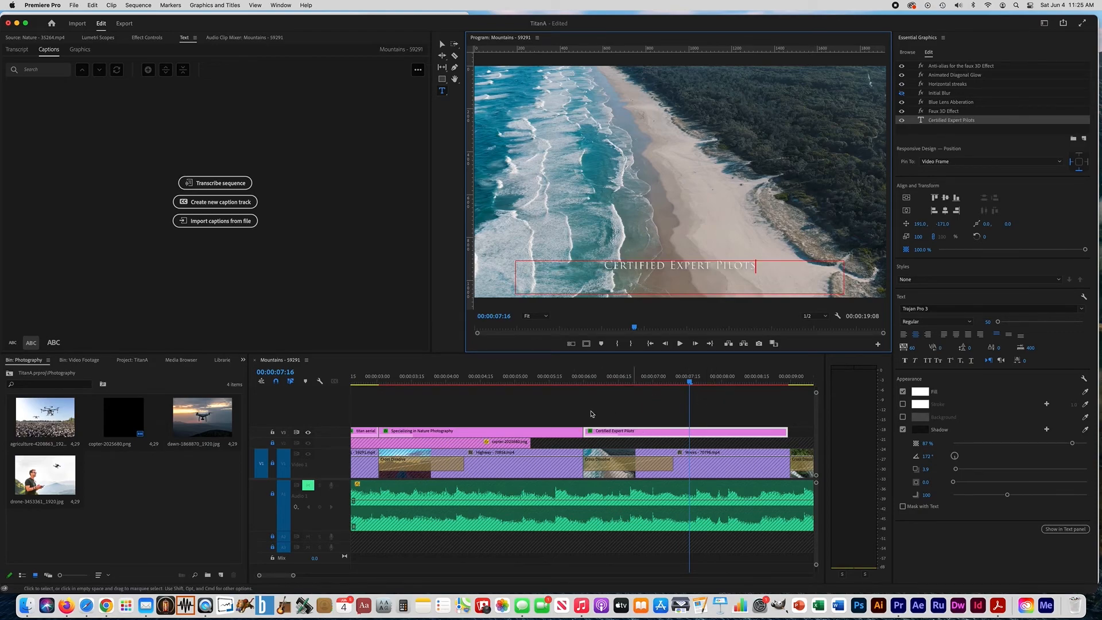
Add another subtitle copy at 00:00:09:00 and replace its text with "High Quality Imagery and Equipment" from the slide in Firefox
scroll(594, 415, right, 5)
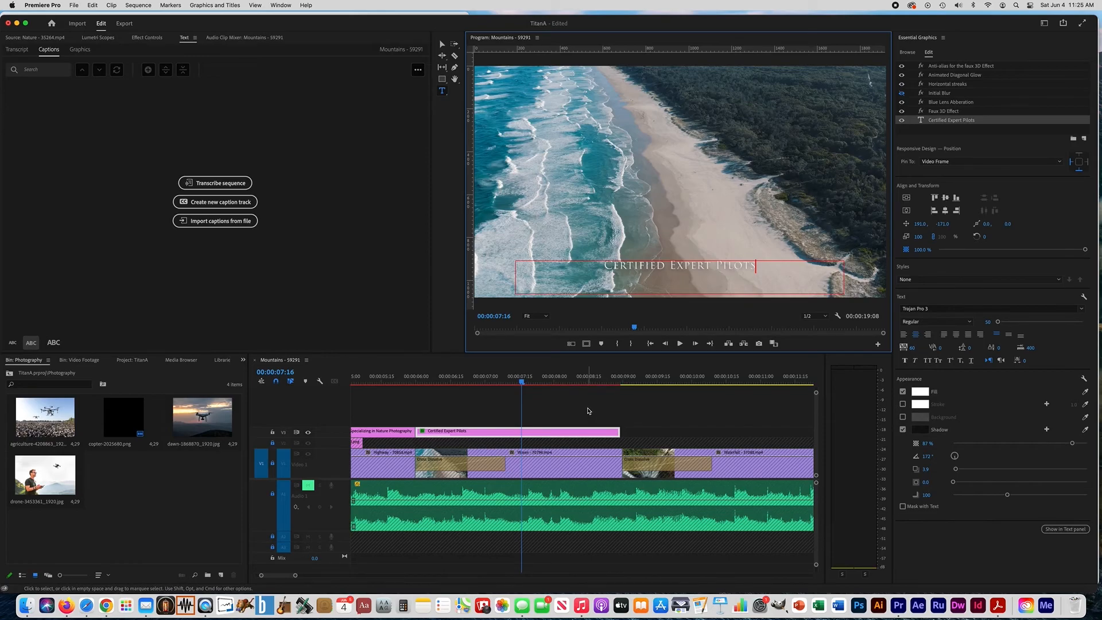
drag(596, 383, 622, 383)
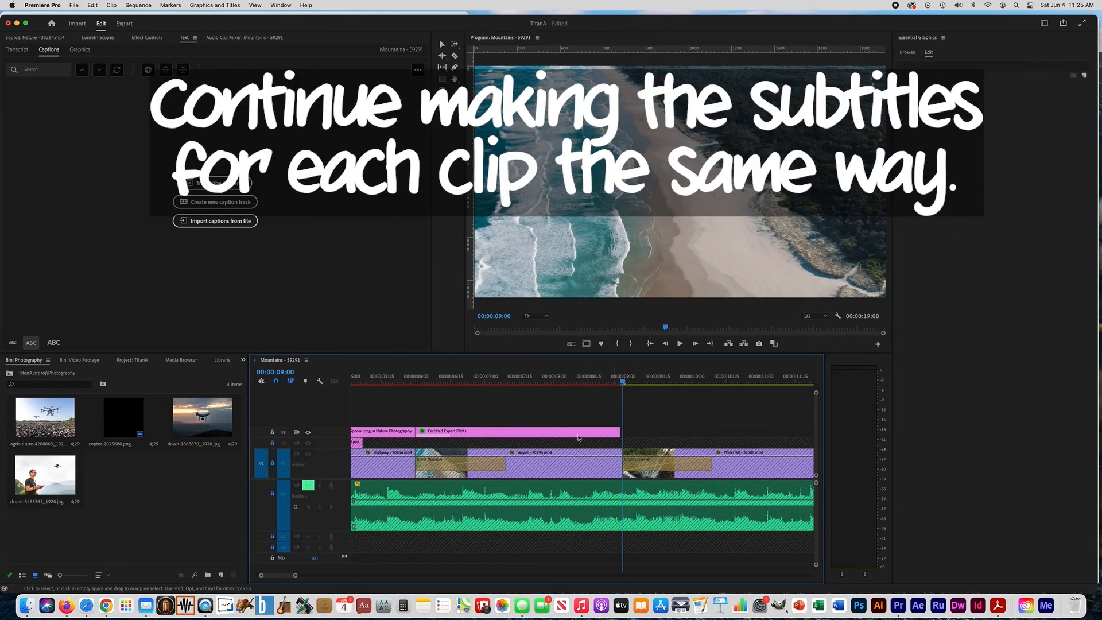
click(67, 606)
drag(502, 356, 753, 357)
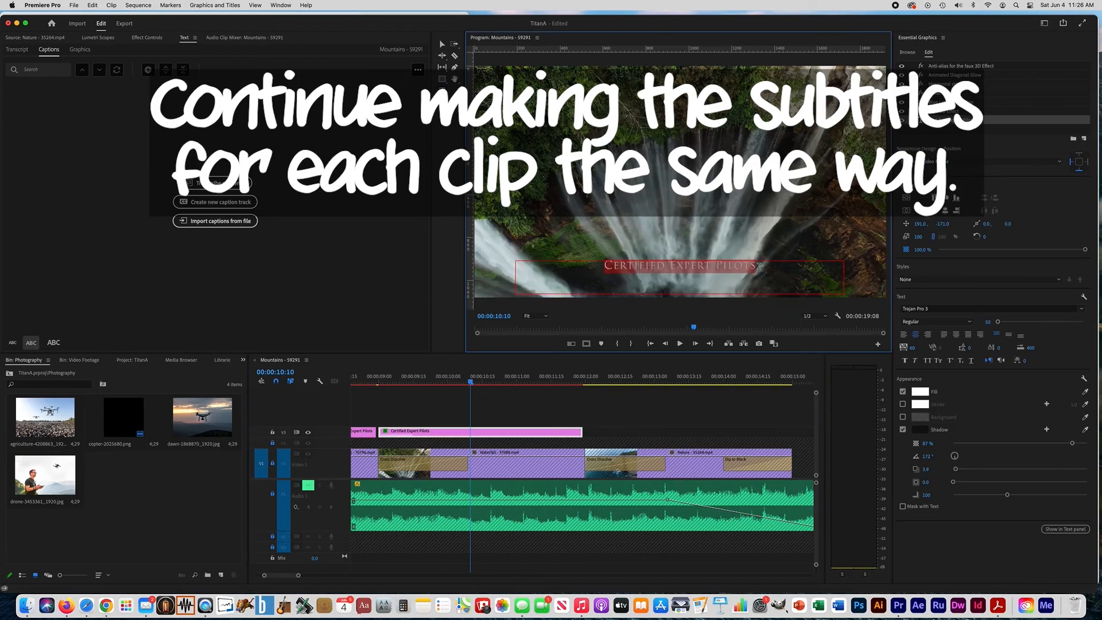
text(High Quality Imagery and Equipment)
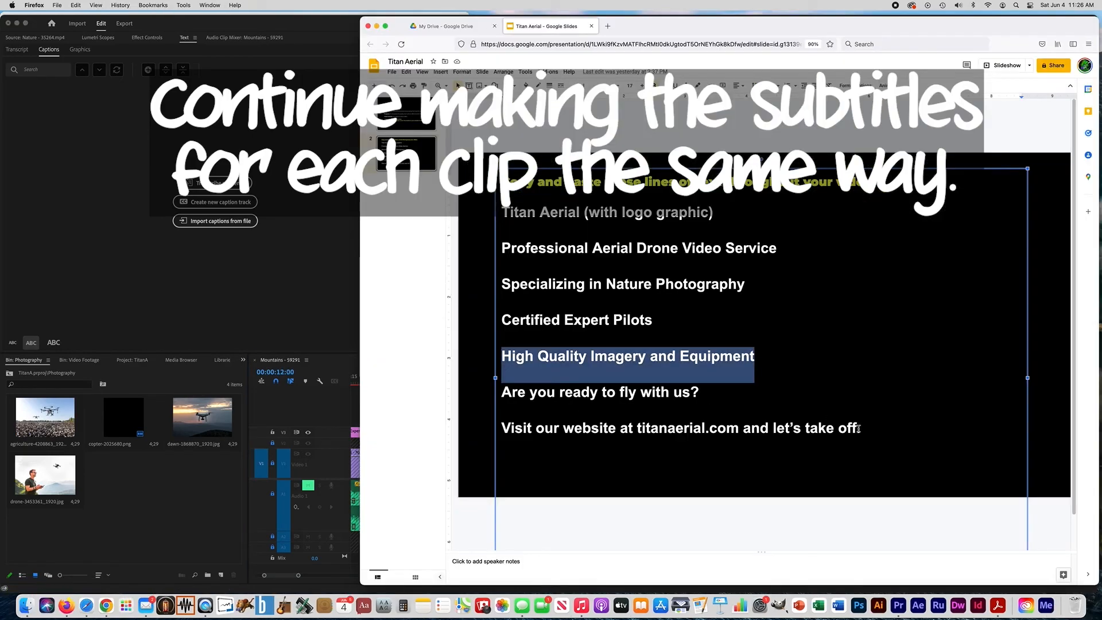
Replace the final subtitle copy's text with the slide's last two lines, "Are you ready to fly with us?" and "Visit our website at titanaerial.com and let's take off."
drag(502, 390, 858, 435)
key(super+c)
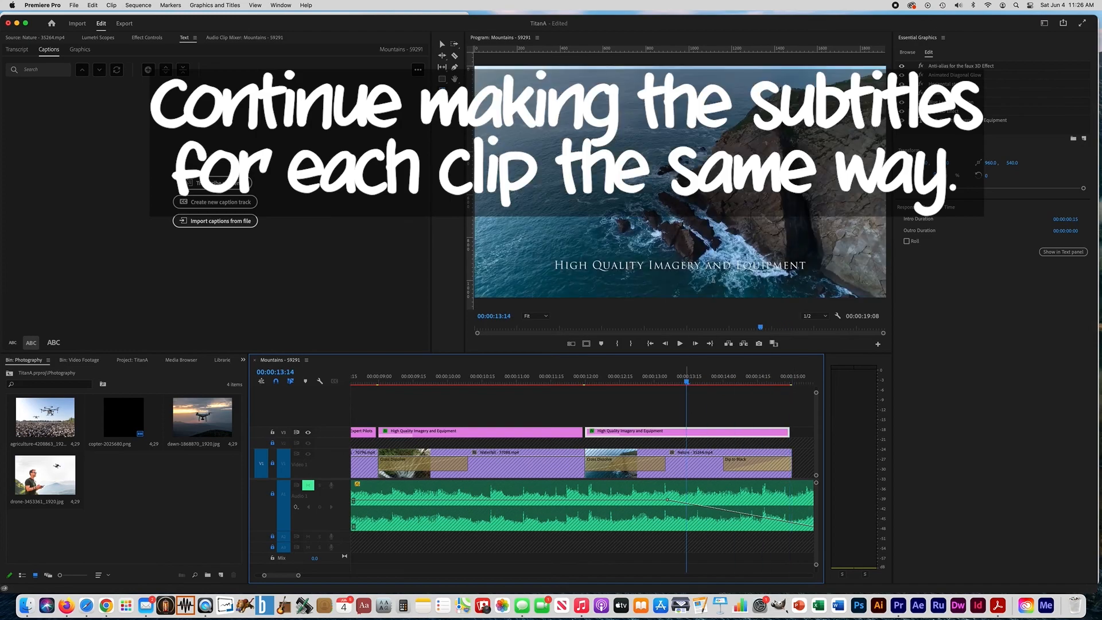
double_click(712, 270)
key(super+a)
key(super+v)
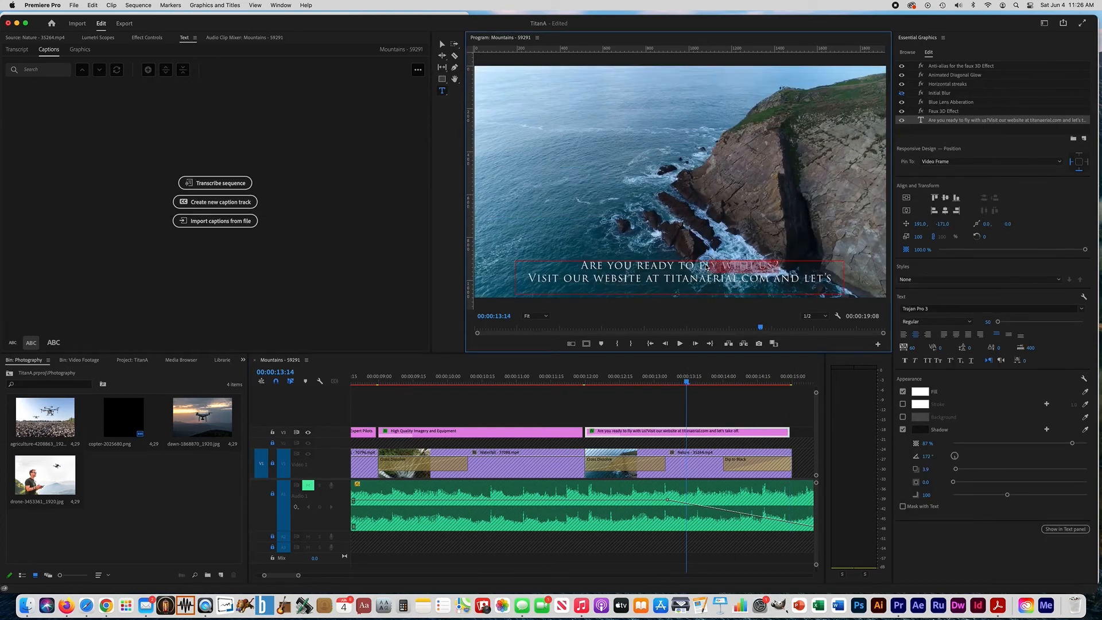
Set the final subtitle's first line to font size 64 and extend its text box upward to fit all the text
drag(708, 268, 581, 267)
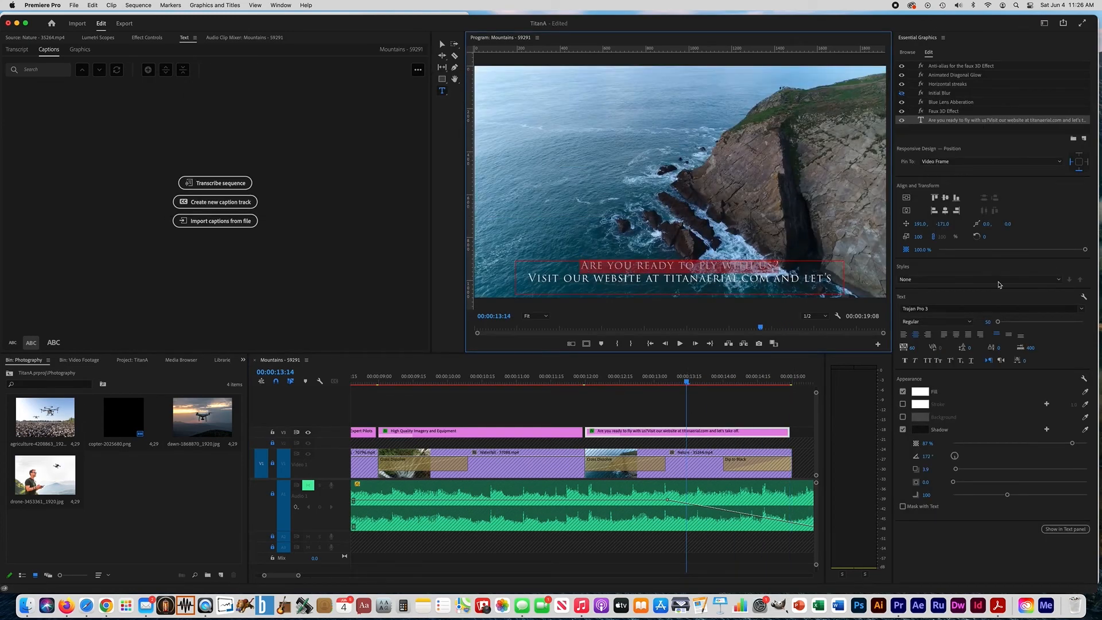
drag(999, 323, 998, 323)
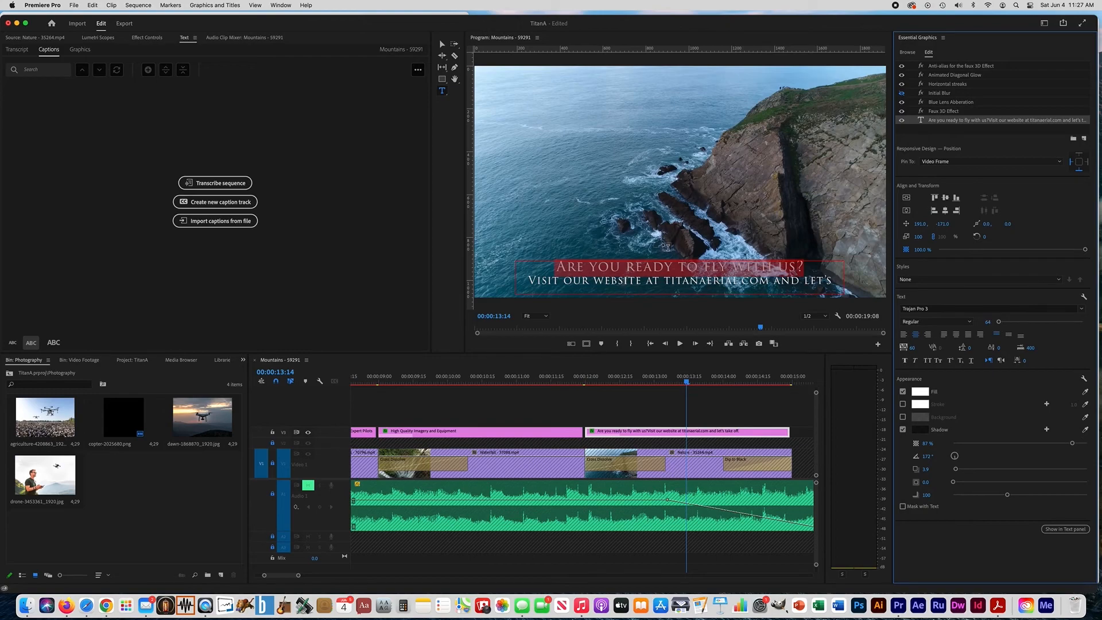
click(442, 45)
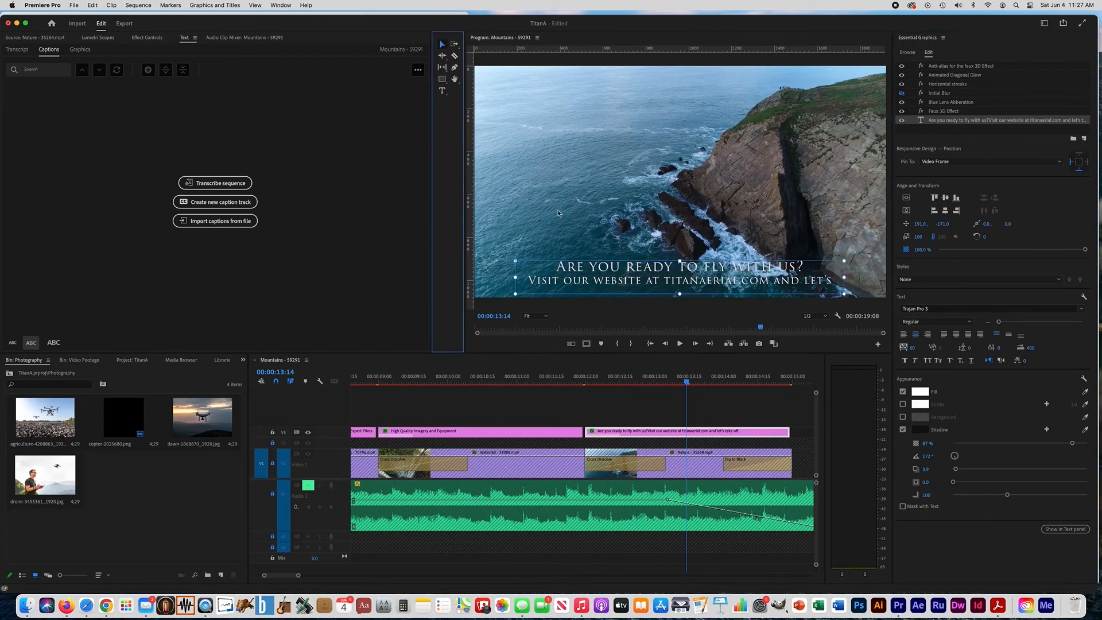
drag(680, 260, 679, 236)
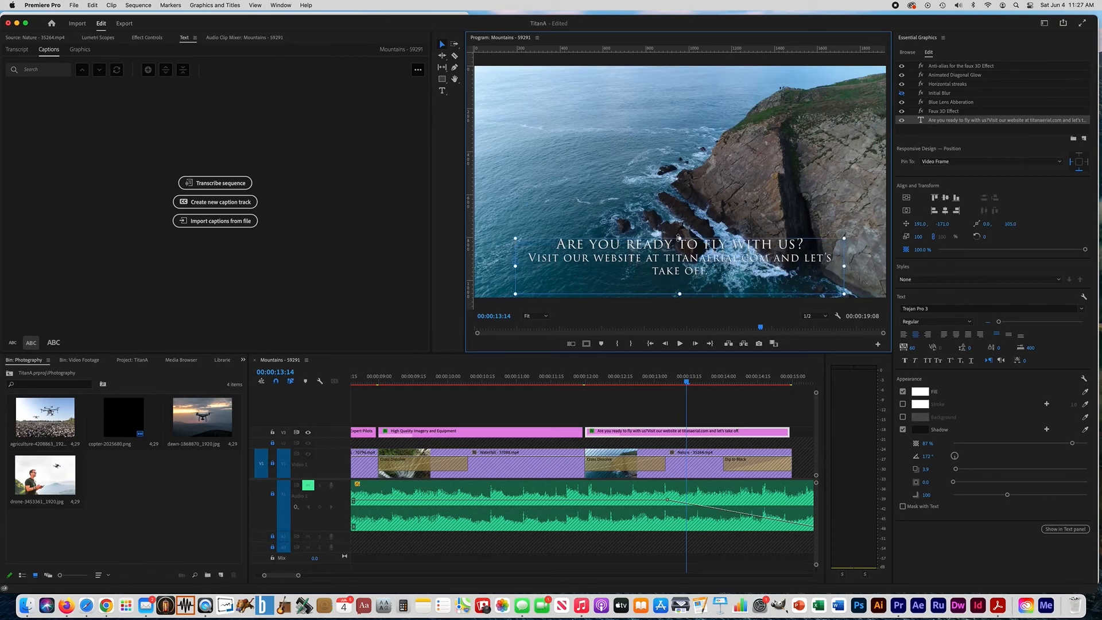
Set the font of the final subtitle's website line to Trebuchet MS Regular
double_click(702, 273)
triple_click(702, 274)
click(709, 274)
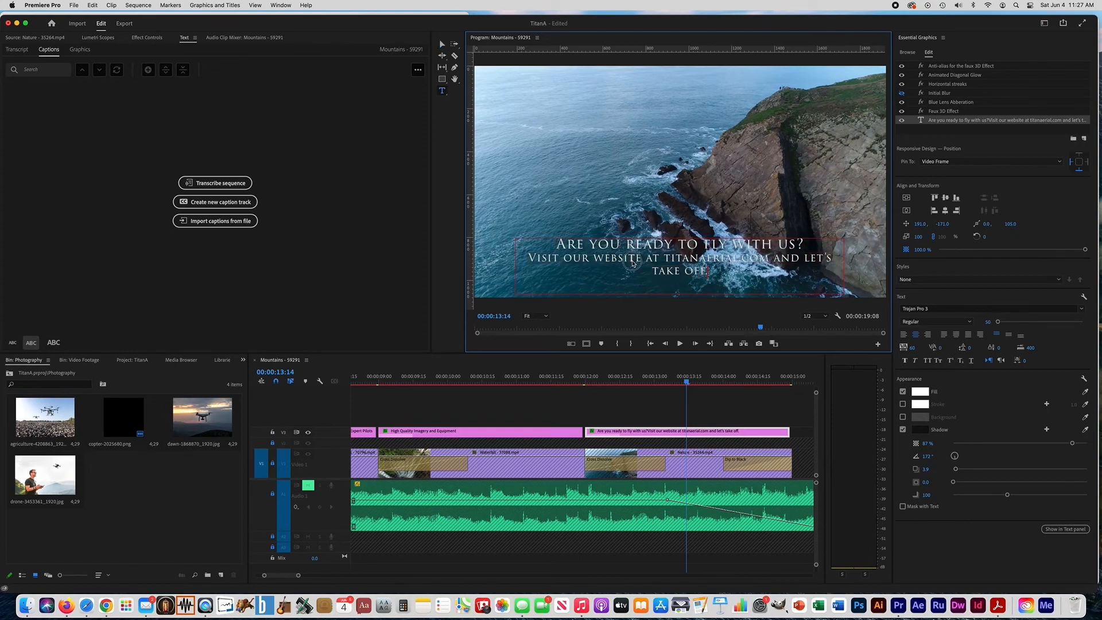
drag(633, 262, 524, 259)
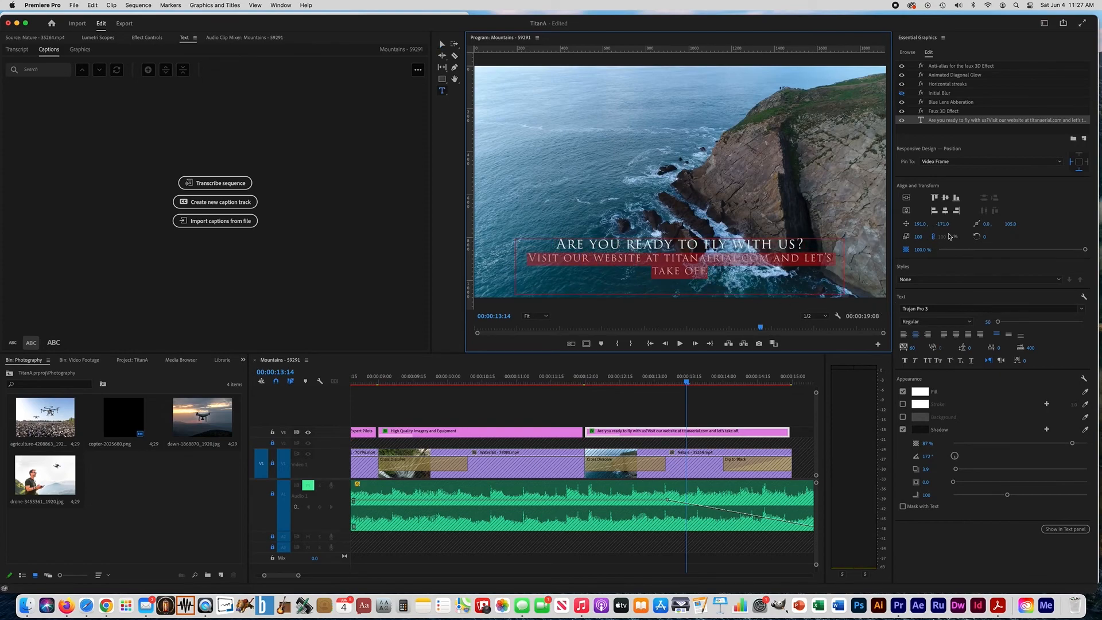
click(951, 309)
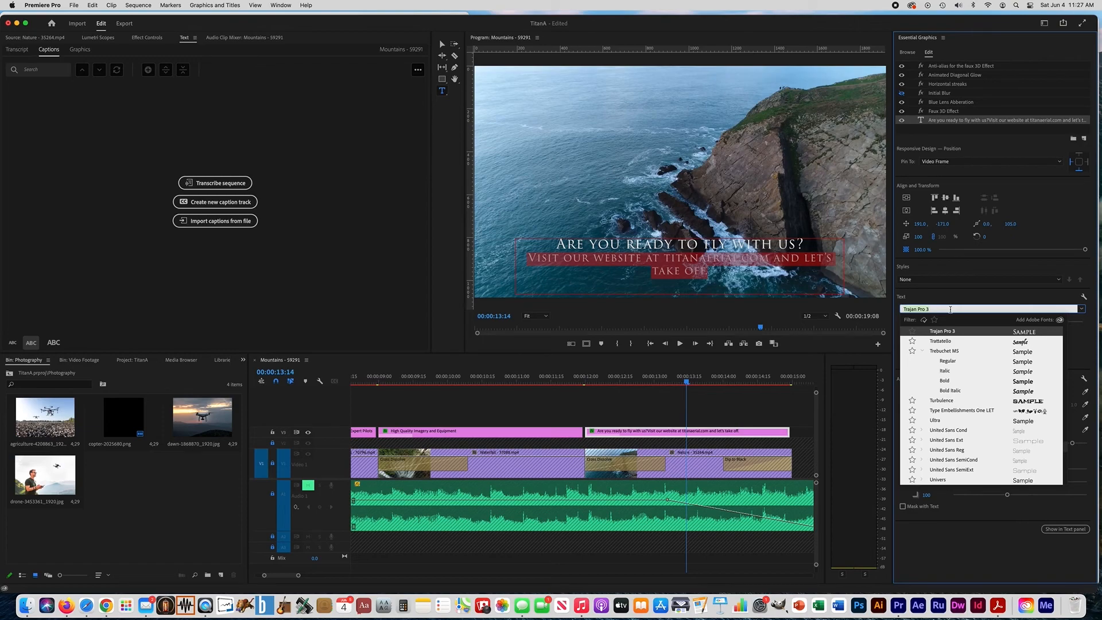
click(951, 362)
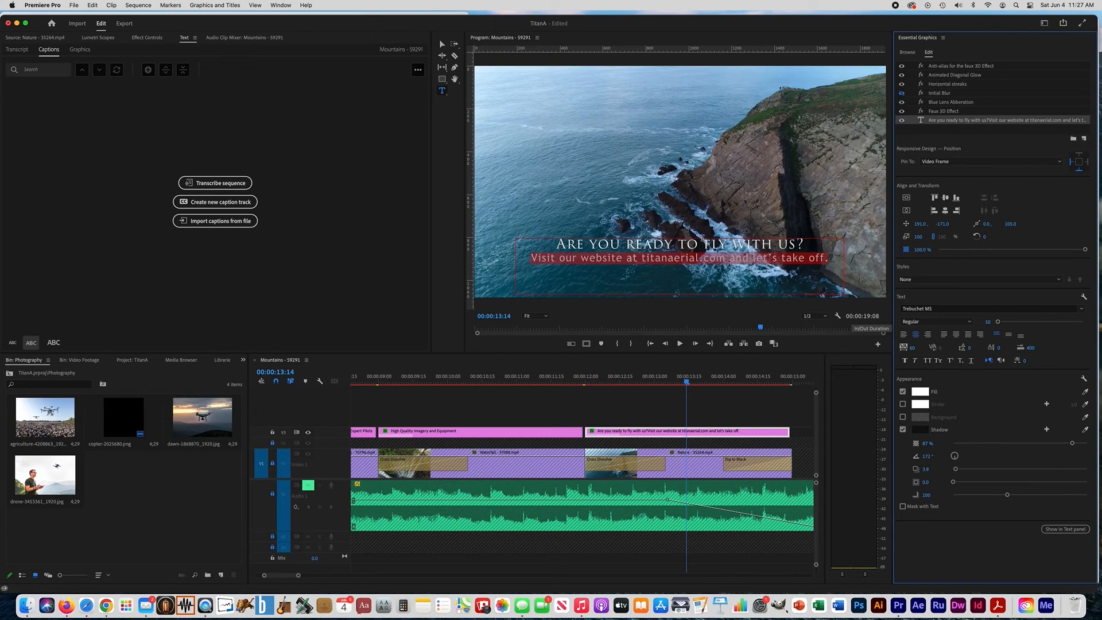
Set the final subtitle's first line to font size 134 and extend its text box upward to fit both lines of text
drag(806, 240, 558, 239)
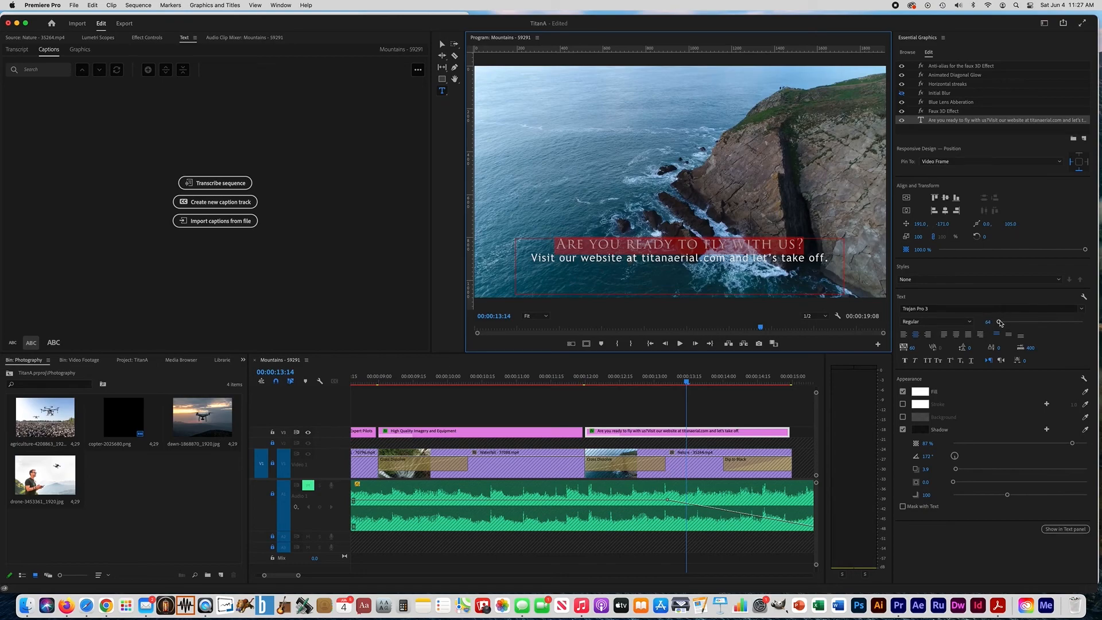
drag(999, 323, 1002, 322)
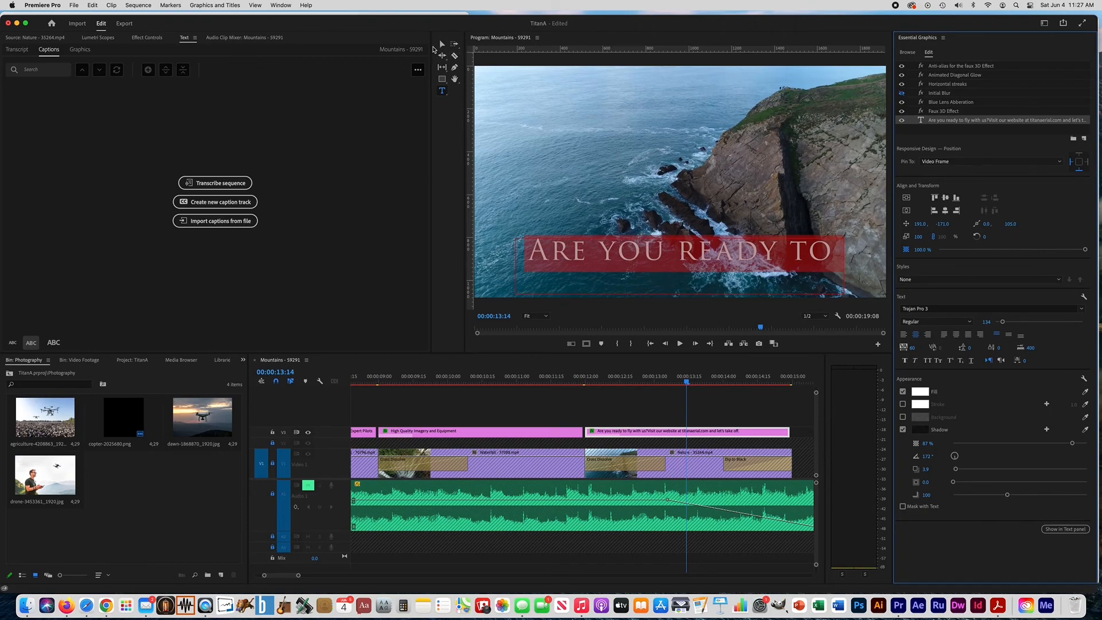
click(443, 46)
drag(680, 240, 673, 156)
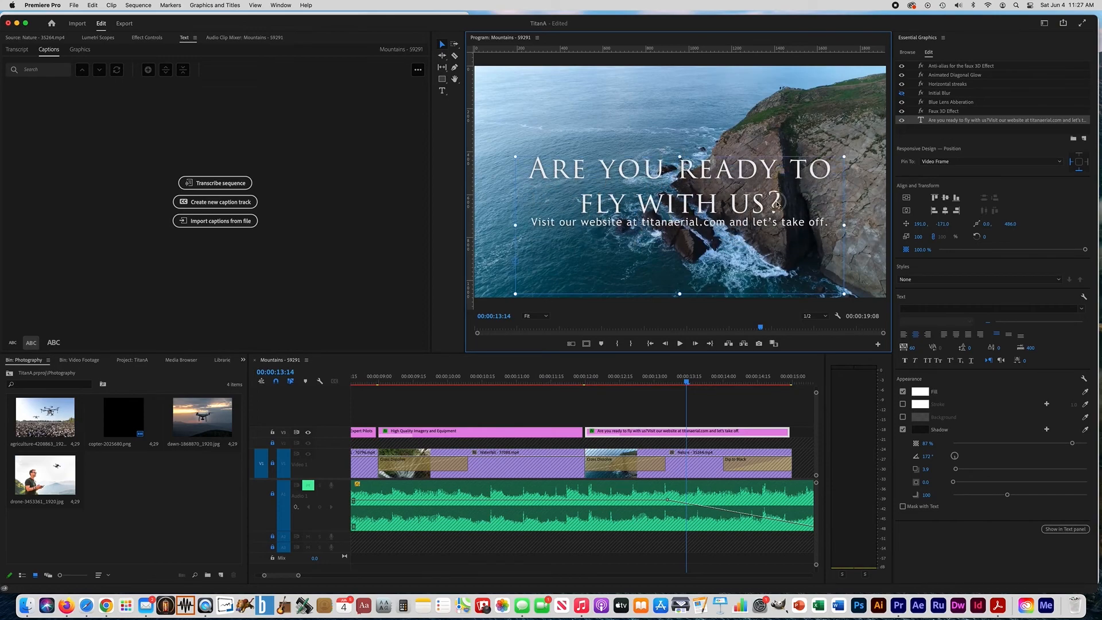
Add a blank line between the final subtitle's question and its website line
click(443, 90)
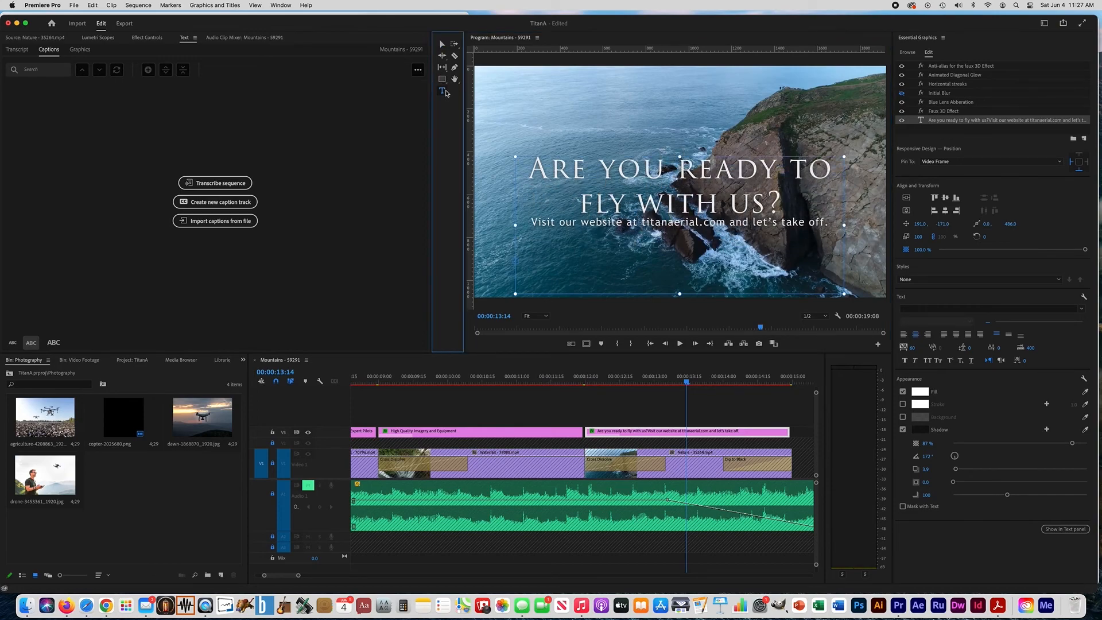
click(778, 195)
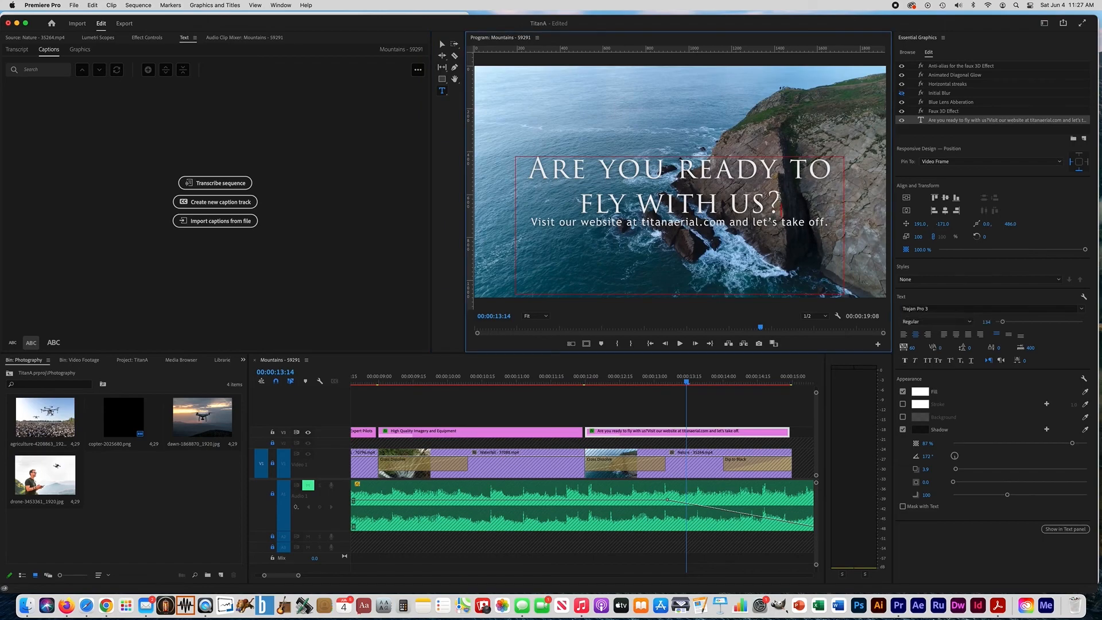
key(Return)
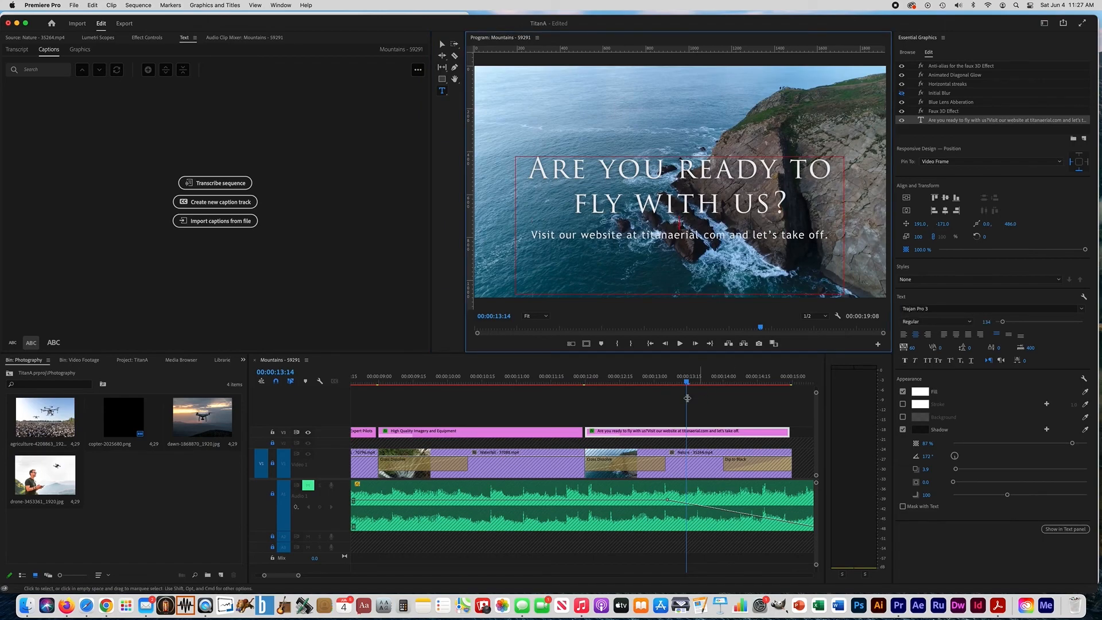
Extend the final subtitle clip slightly past the last video clip, to about 00:00:15:06, and play back the ending
scroll(763, 442, right, 5)
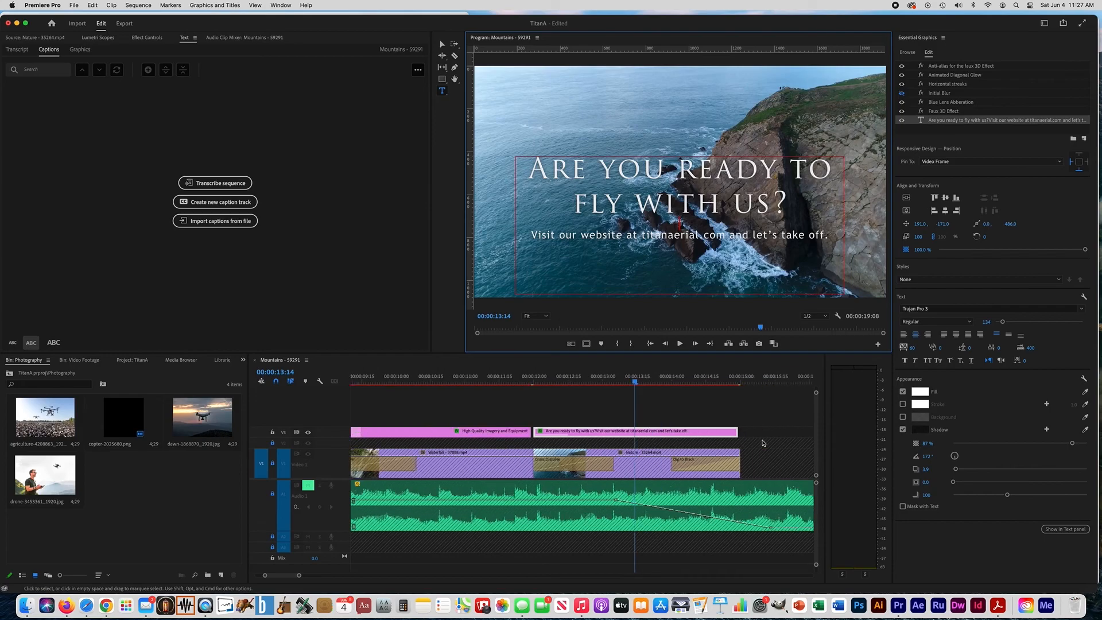
drag(711, 433, 727, 433)
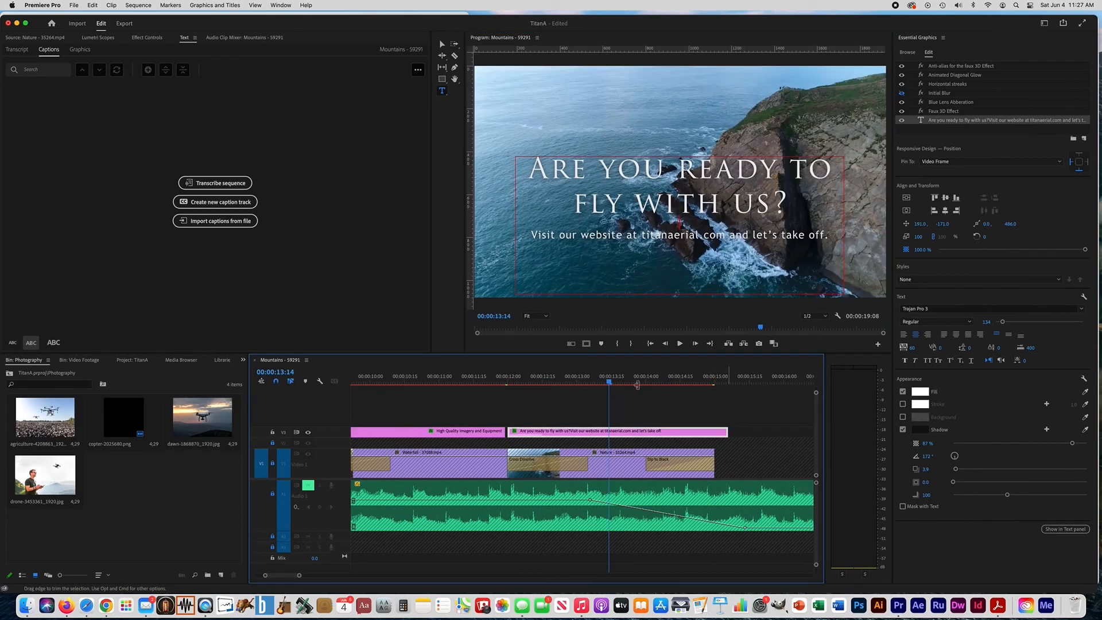
click(680, 344)
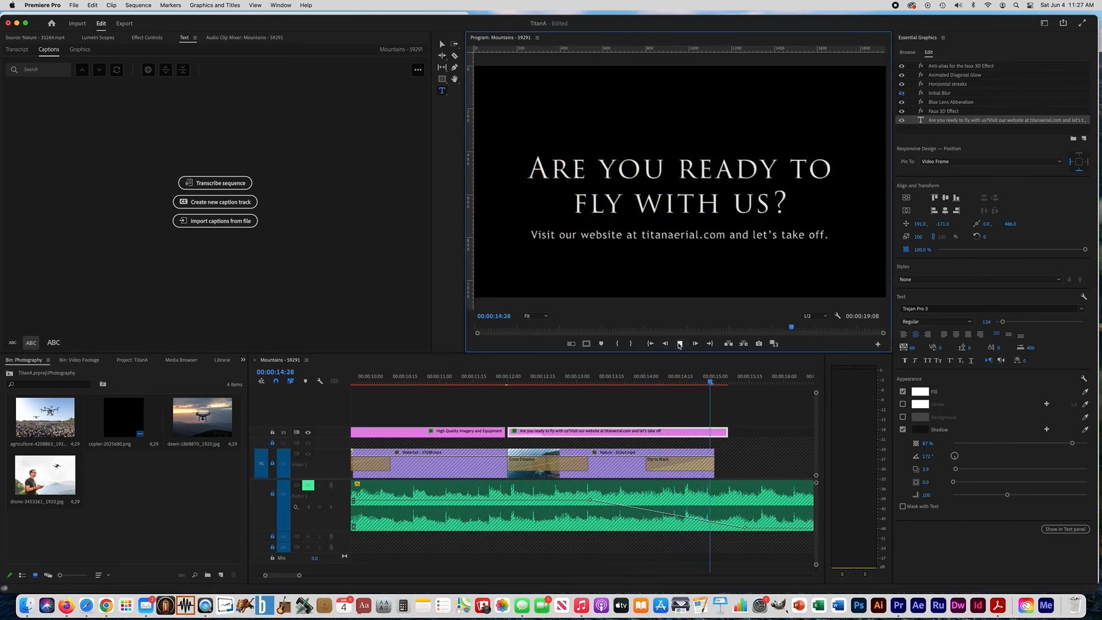
click(679, 344)
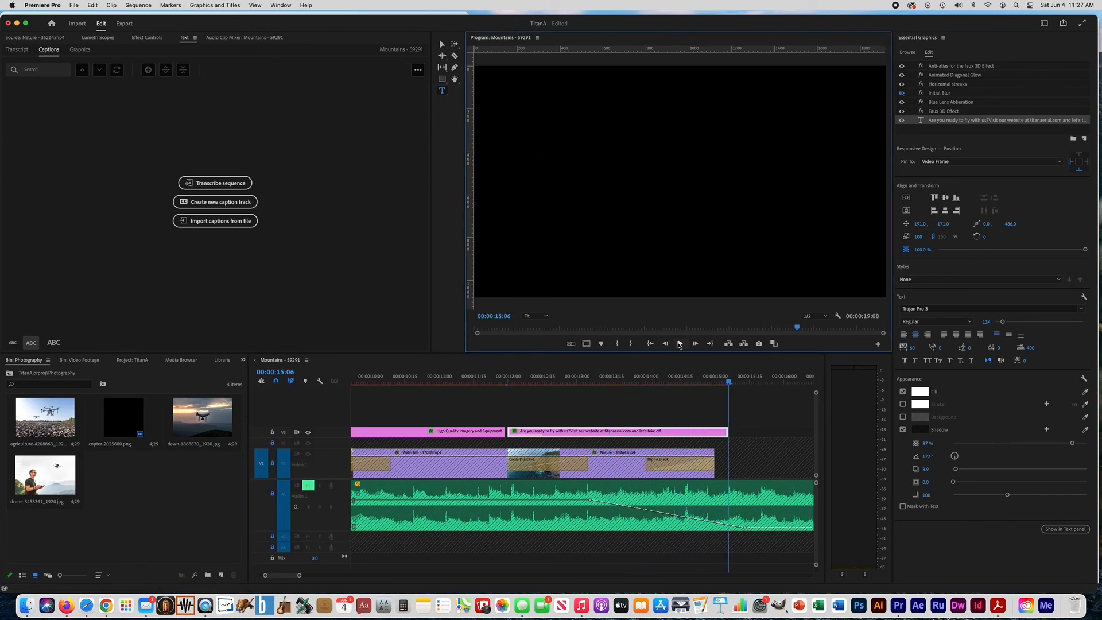
Unlock and unmute the Audio 1 track, and play the whole sequence from the beginning
click(673, 402)
key(Home)
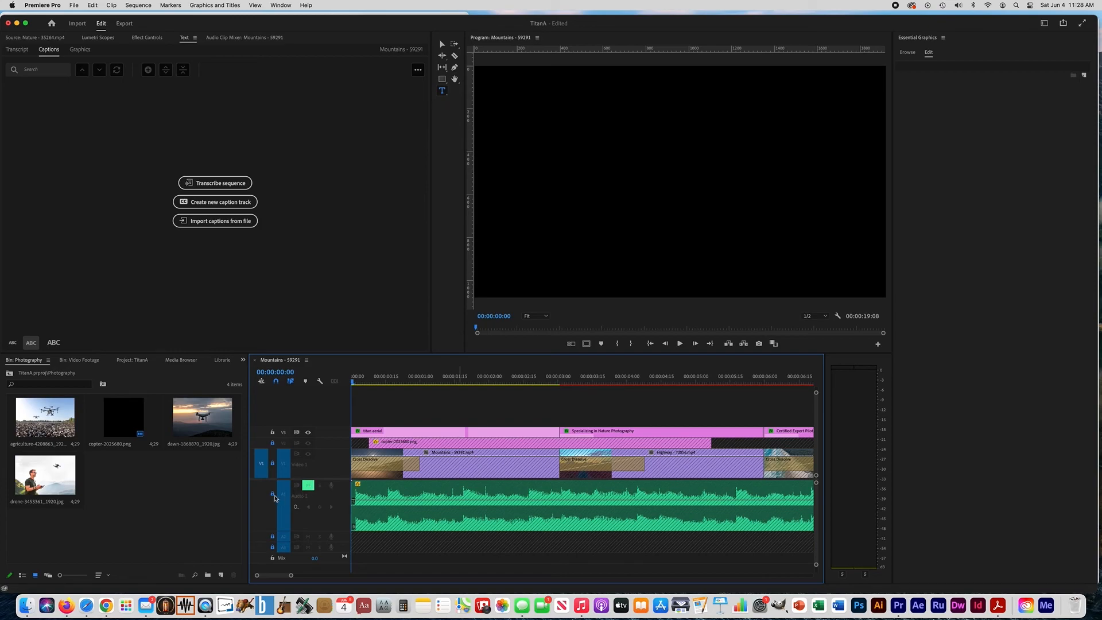
click(272, 494)
click(309, 486)
click(680, 344)
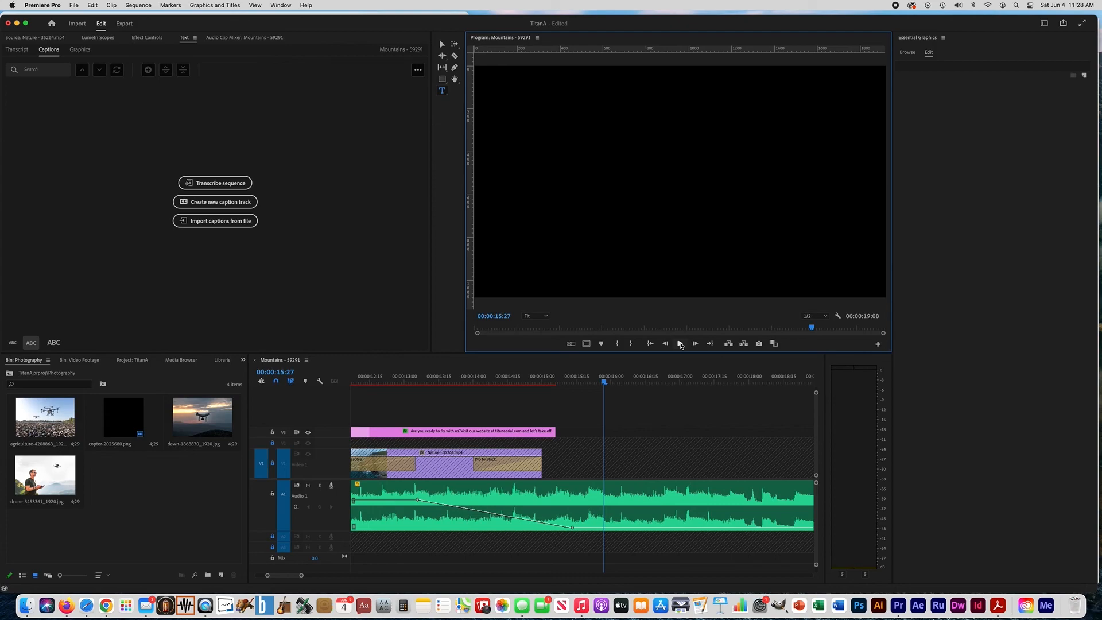
Export the sequence as a media file named "Titan Aerial Project"
click(125, 27)
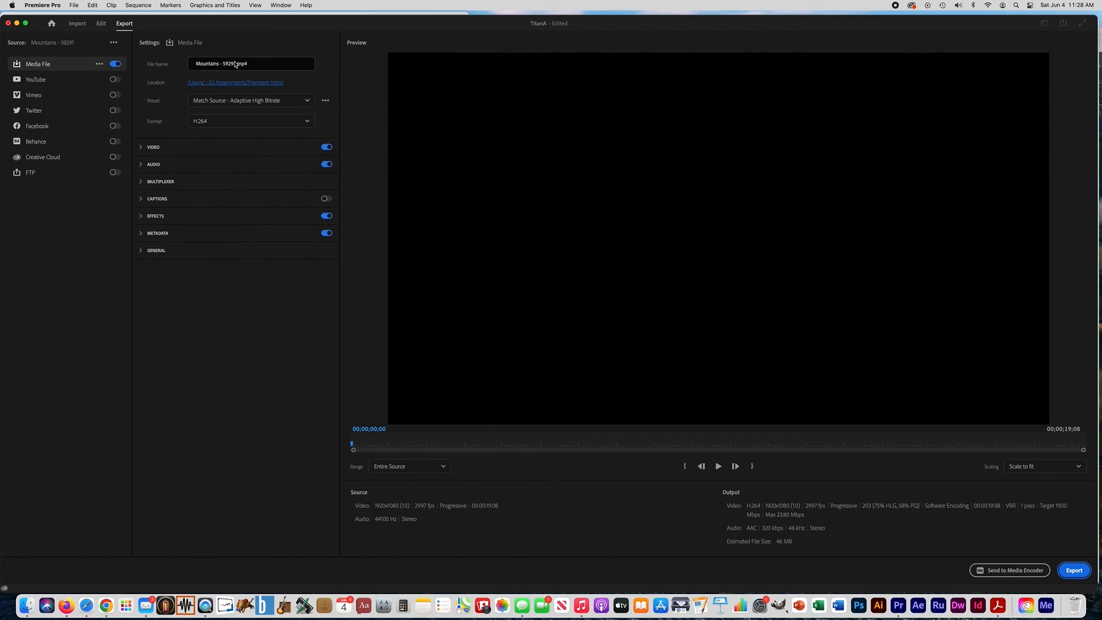
drag(238, 63, 192, 66)
text(Ti)
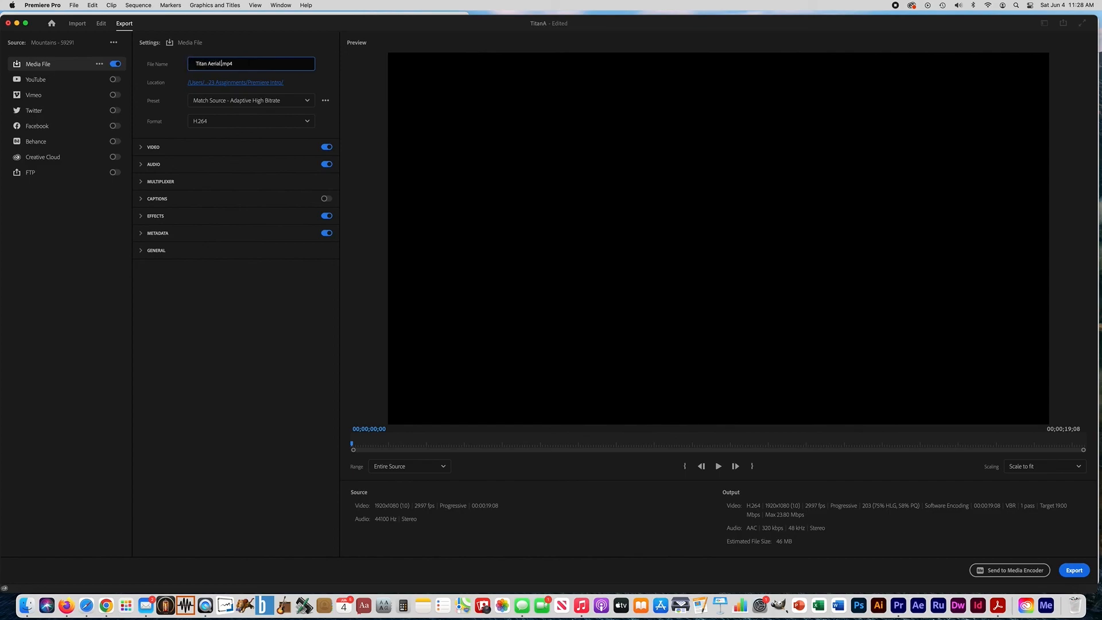
text(tan Aerial Project)
click(1076, 573)
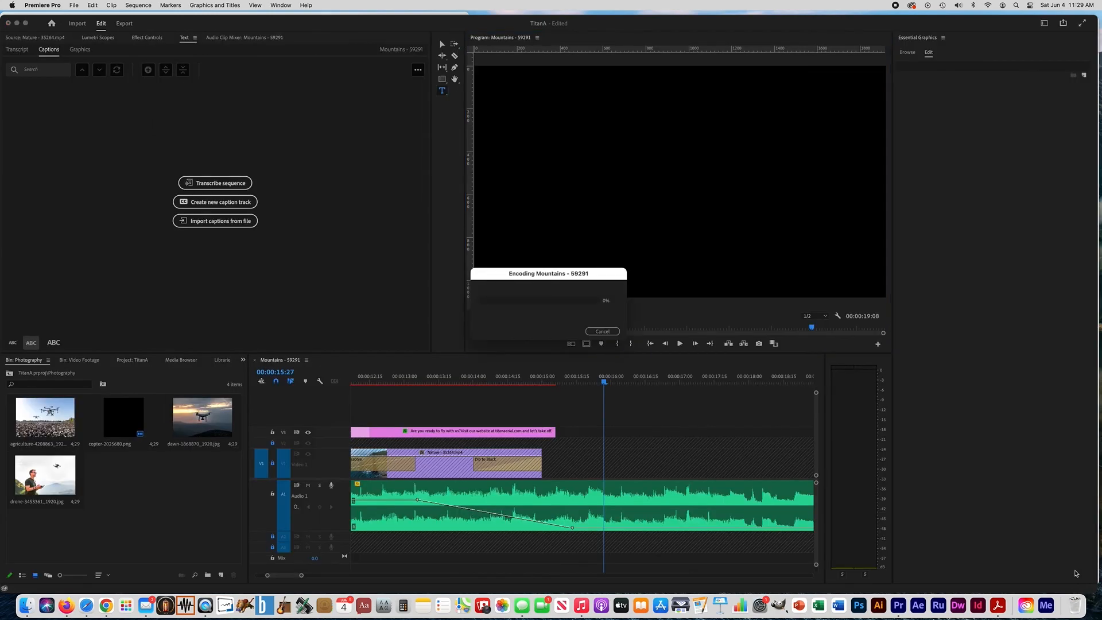